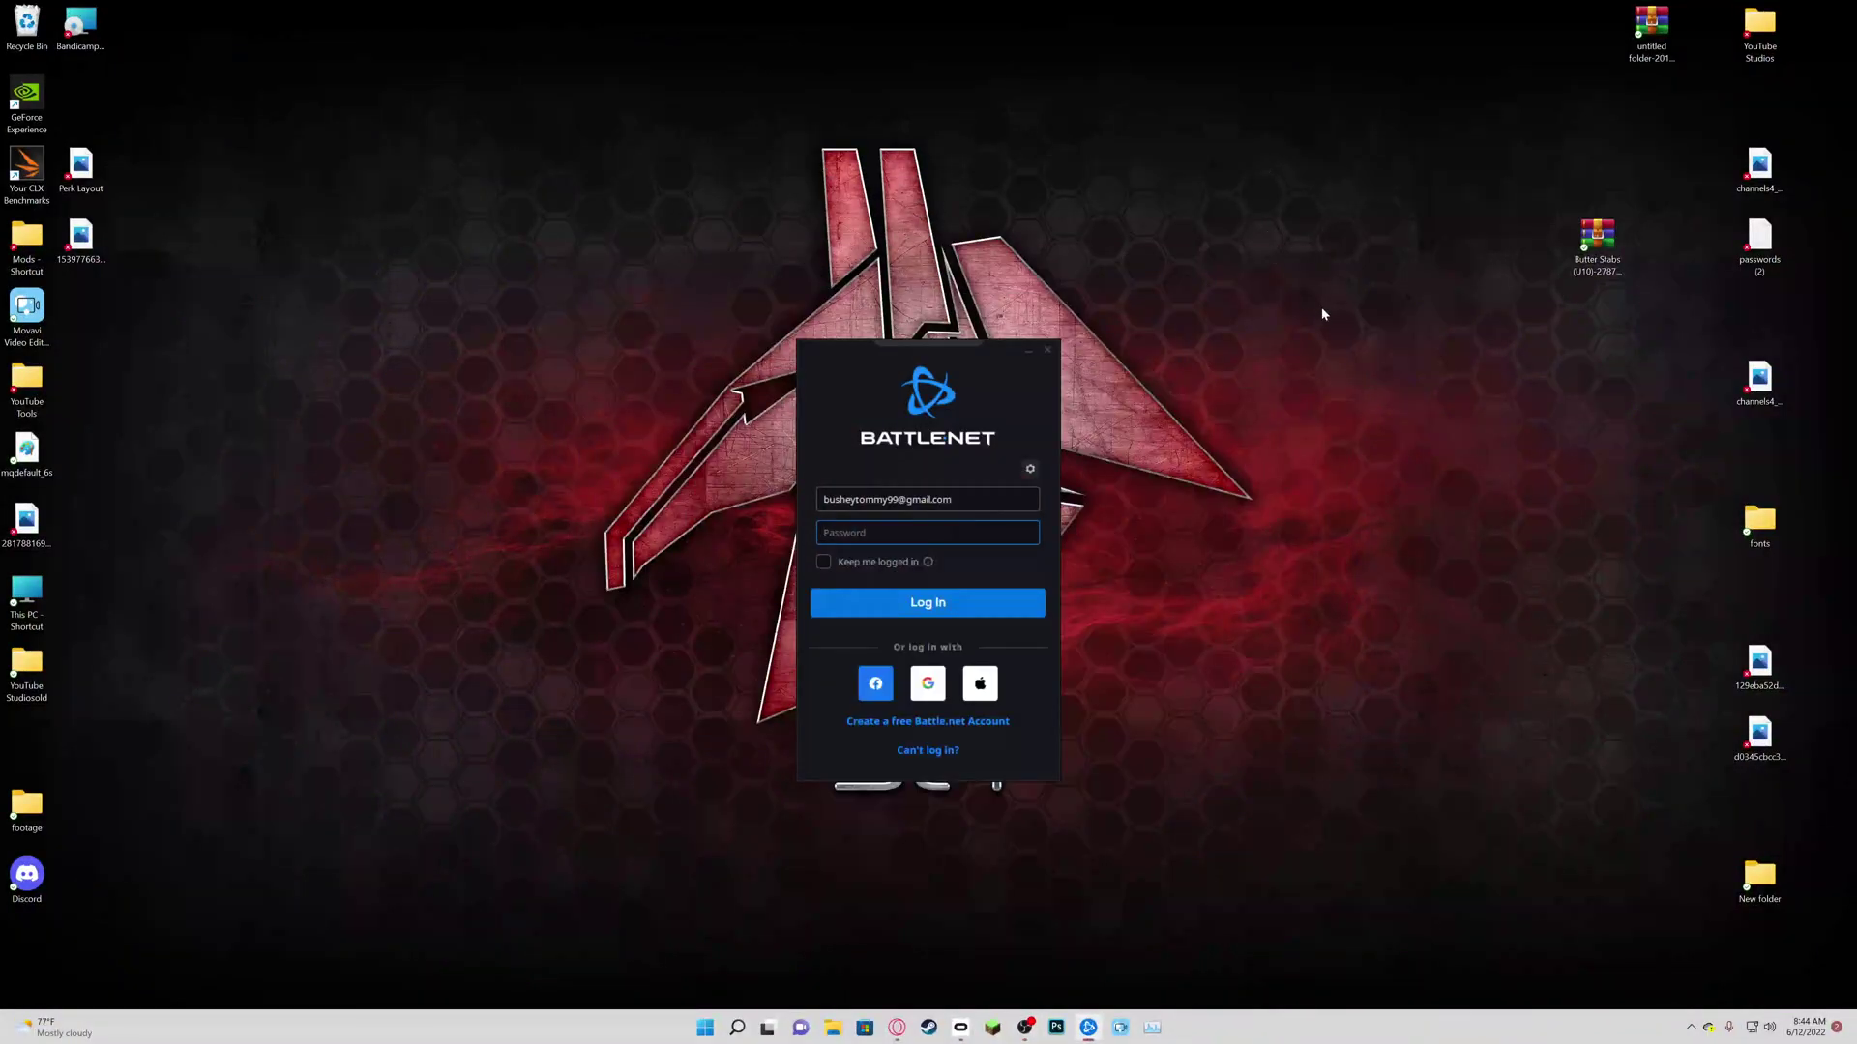
Step: Close the Battle.net login window and launch Oculus from the taskbar
{"action": "left_click", "coordinate": [1047, 350]}
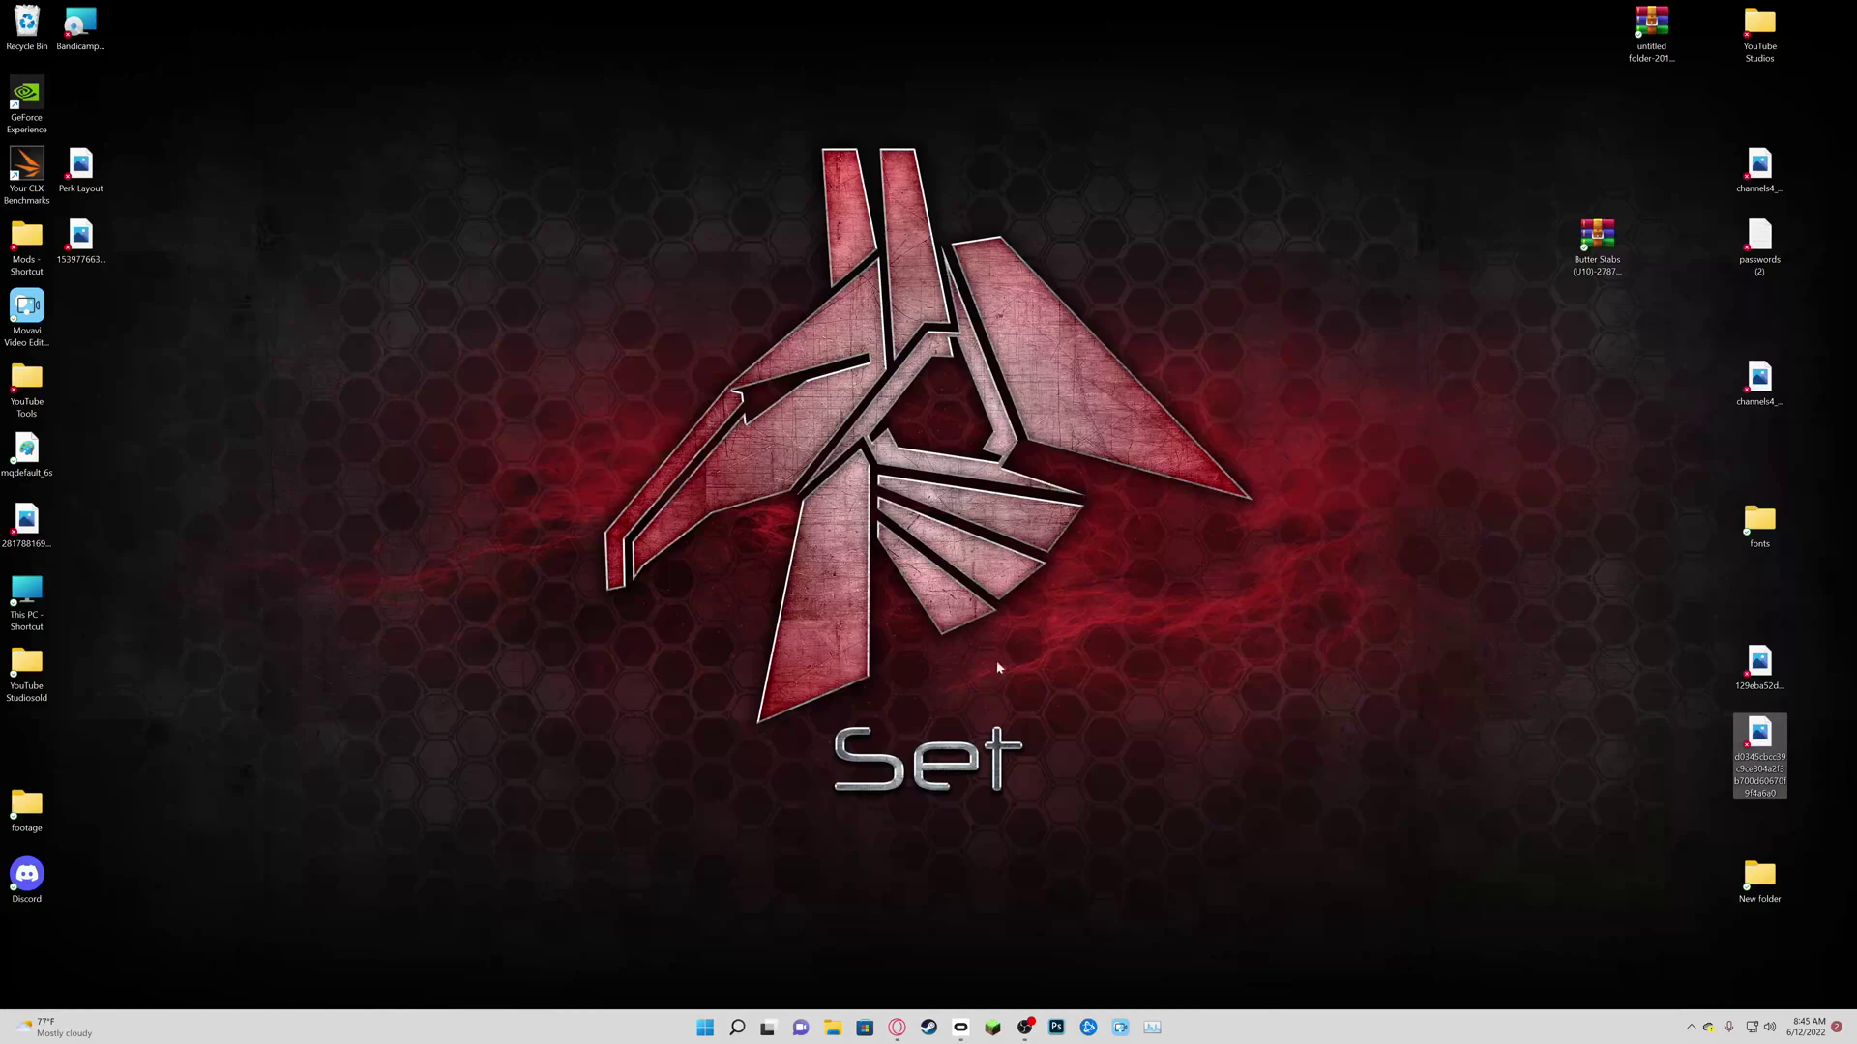
{"action": "right_click", "coordinate": [571, 660]}
{"action": "left_click", "coordinate": [1118, 567]}
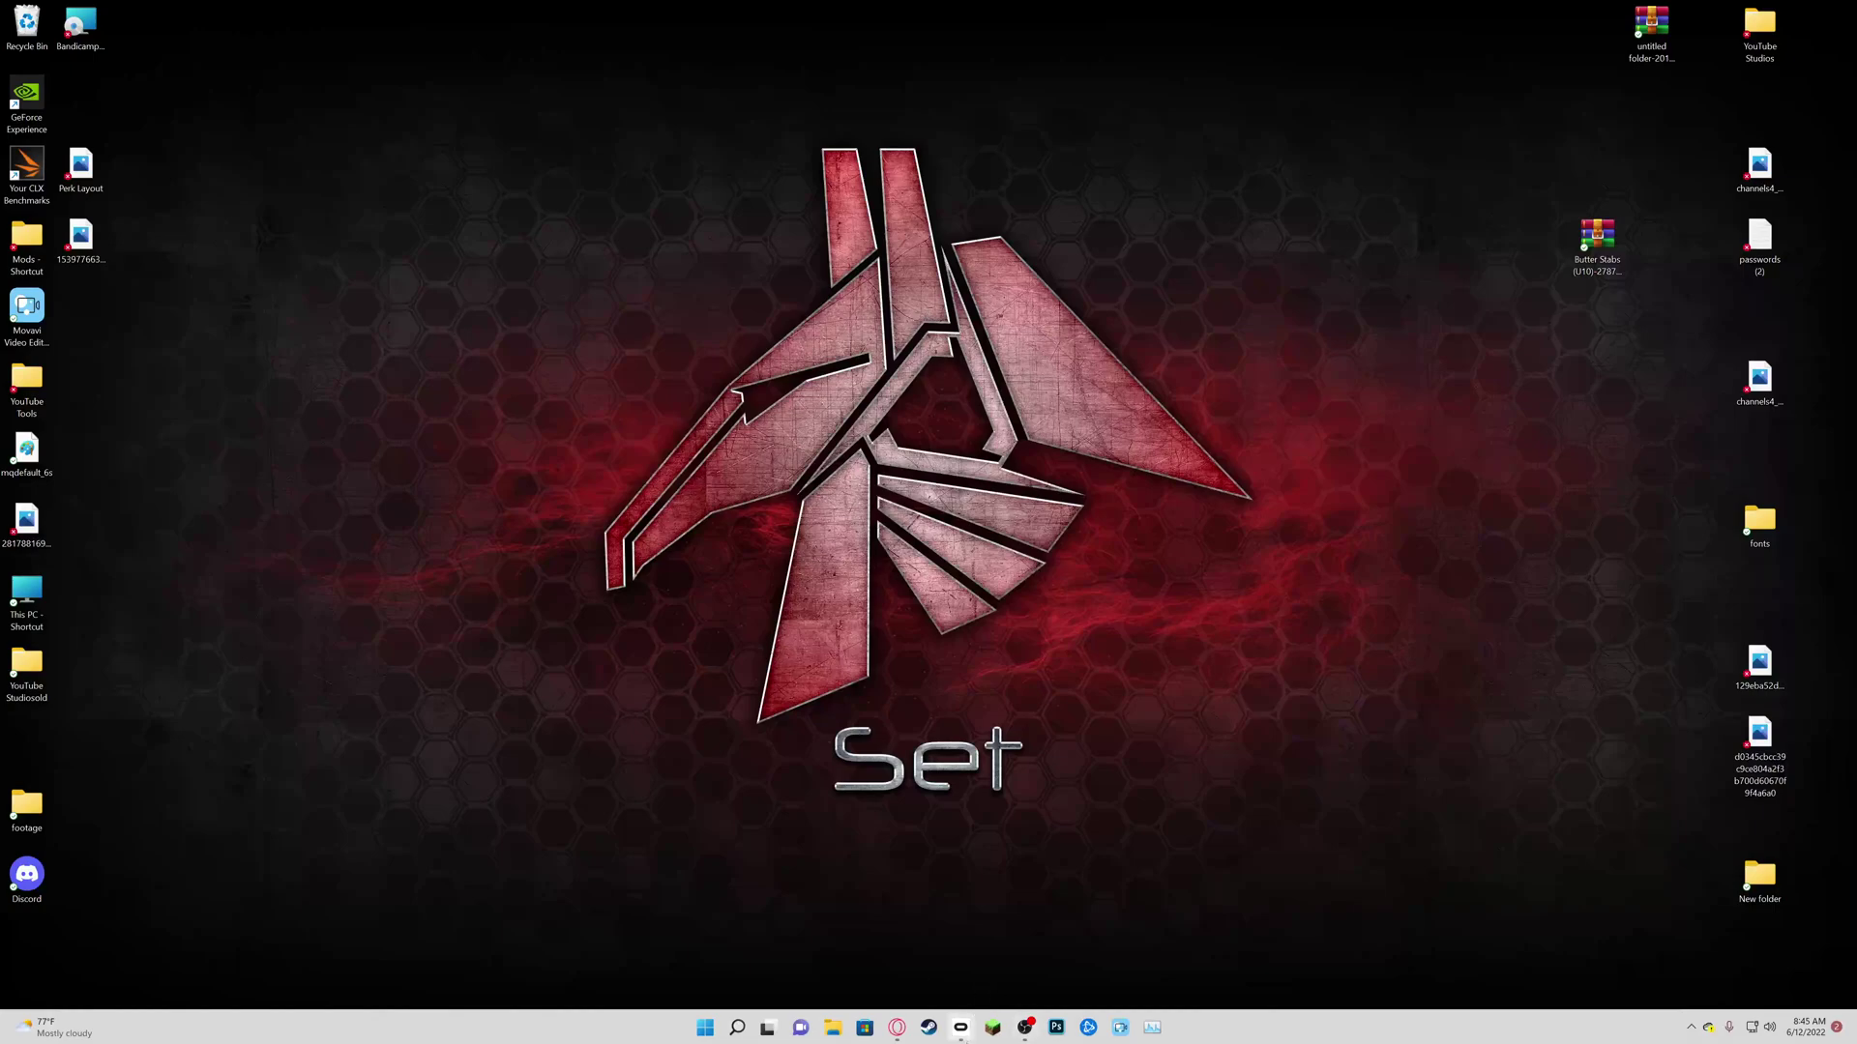
{"action": "left_click", "coordinate": [960, 1027]}
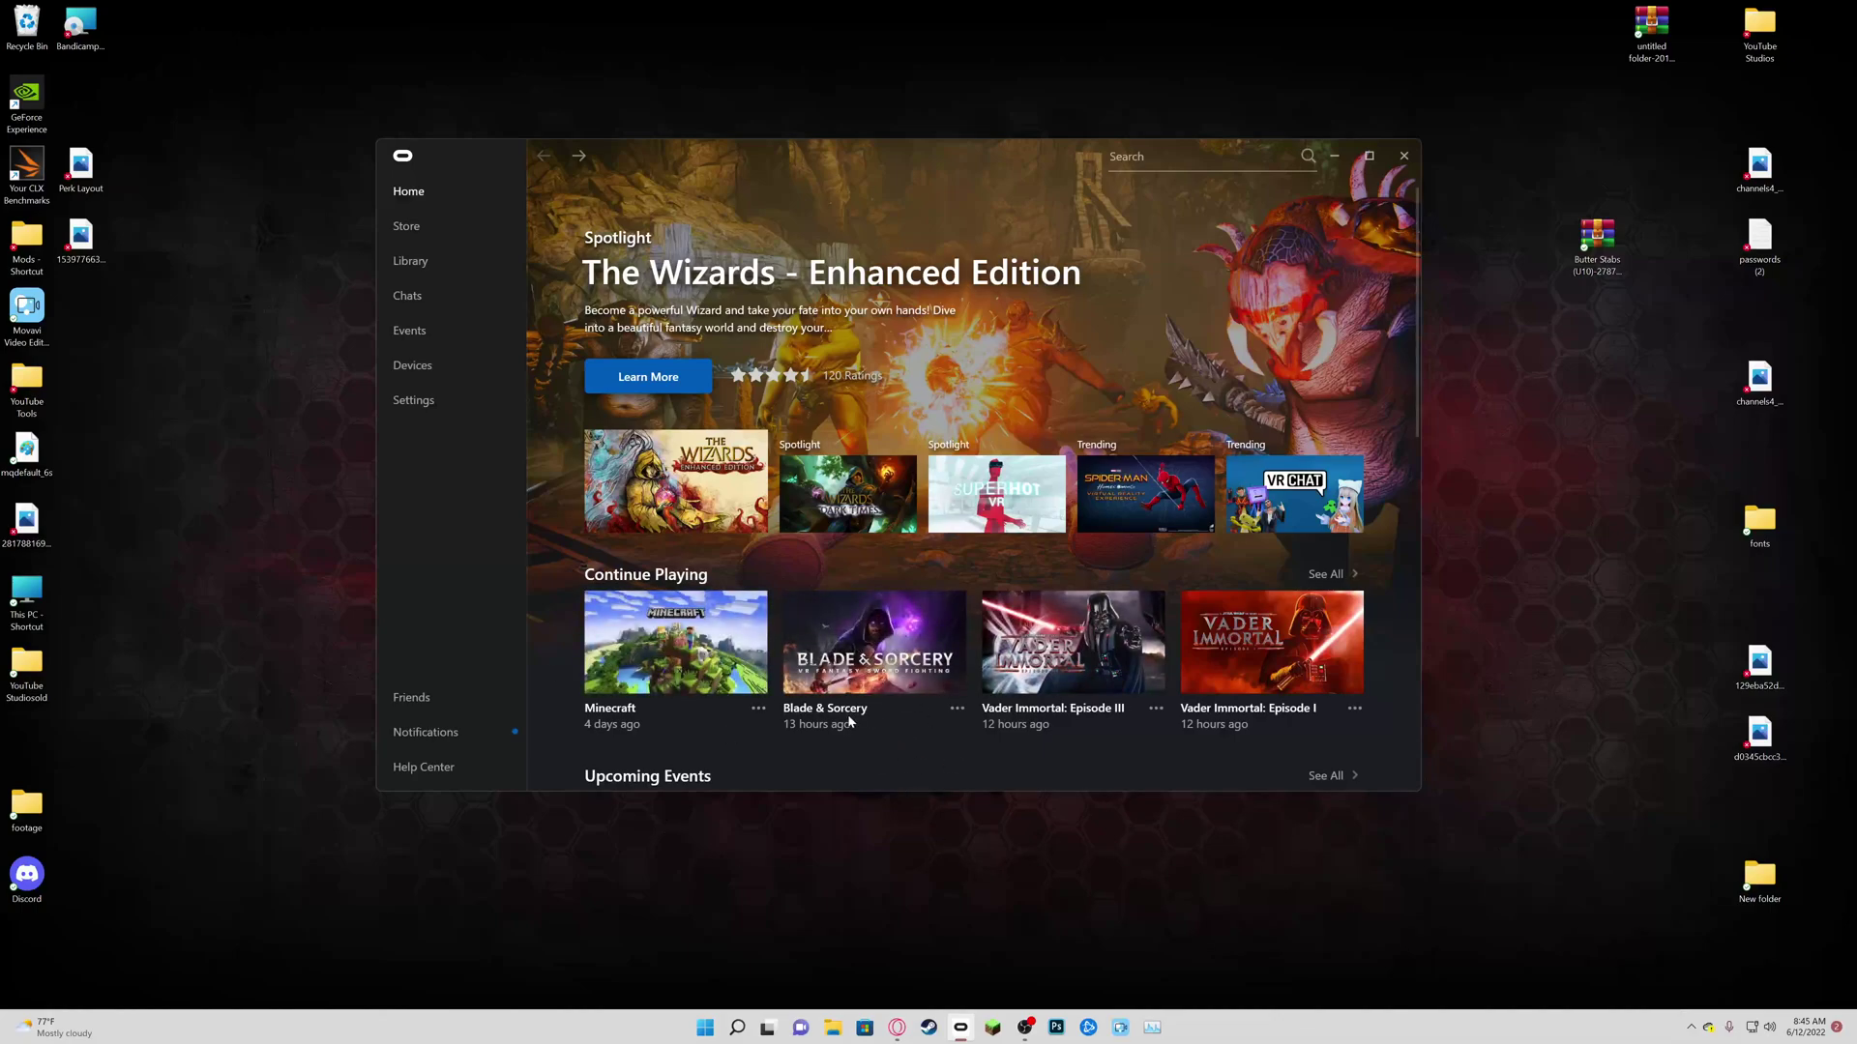
Step: Scroll to Continue Playing and open the Blade & Sorcery store page
{"action": "scroll", "coordinate": [970, 638], "scroll_direction": "down", "scroll_amount": 1}
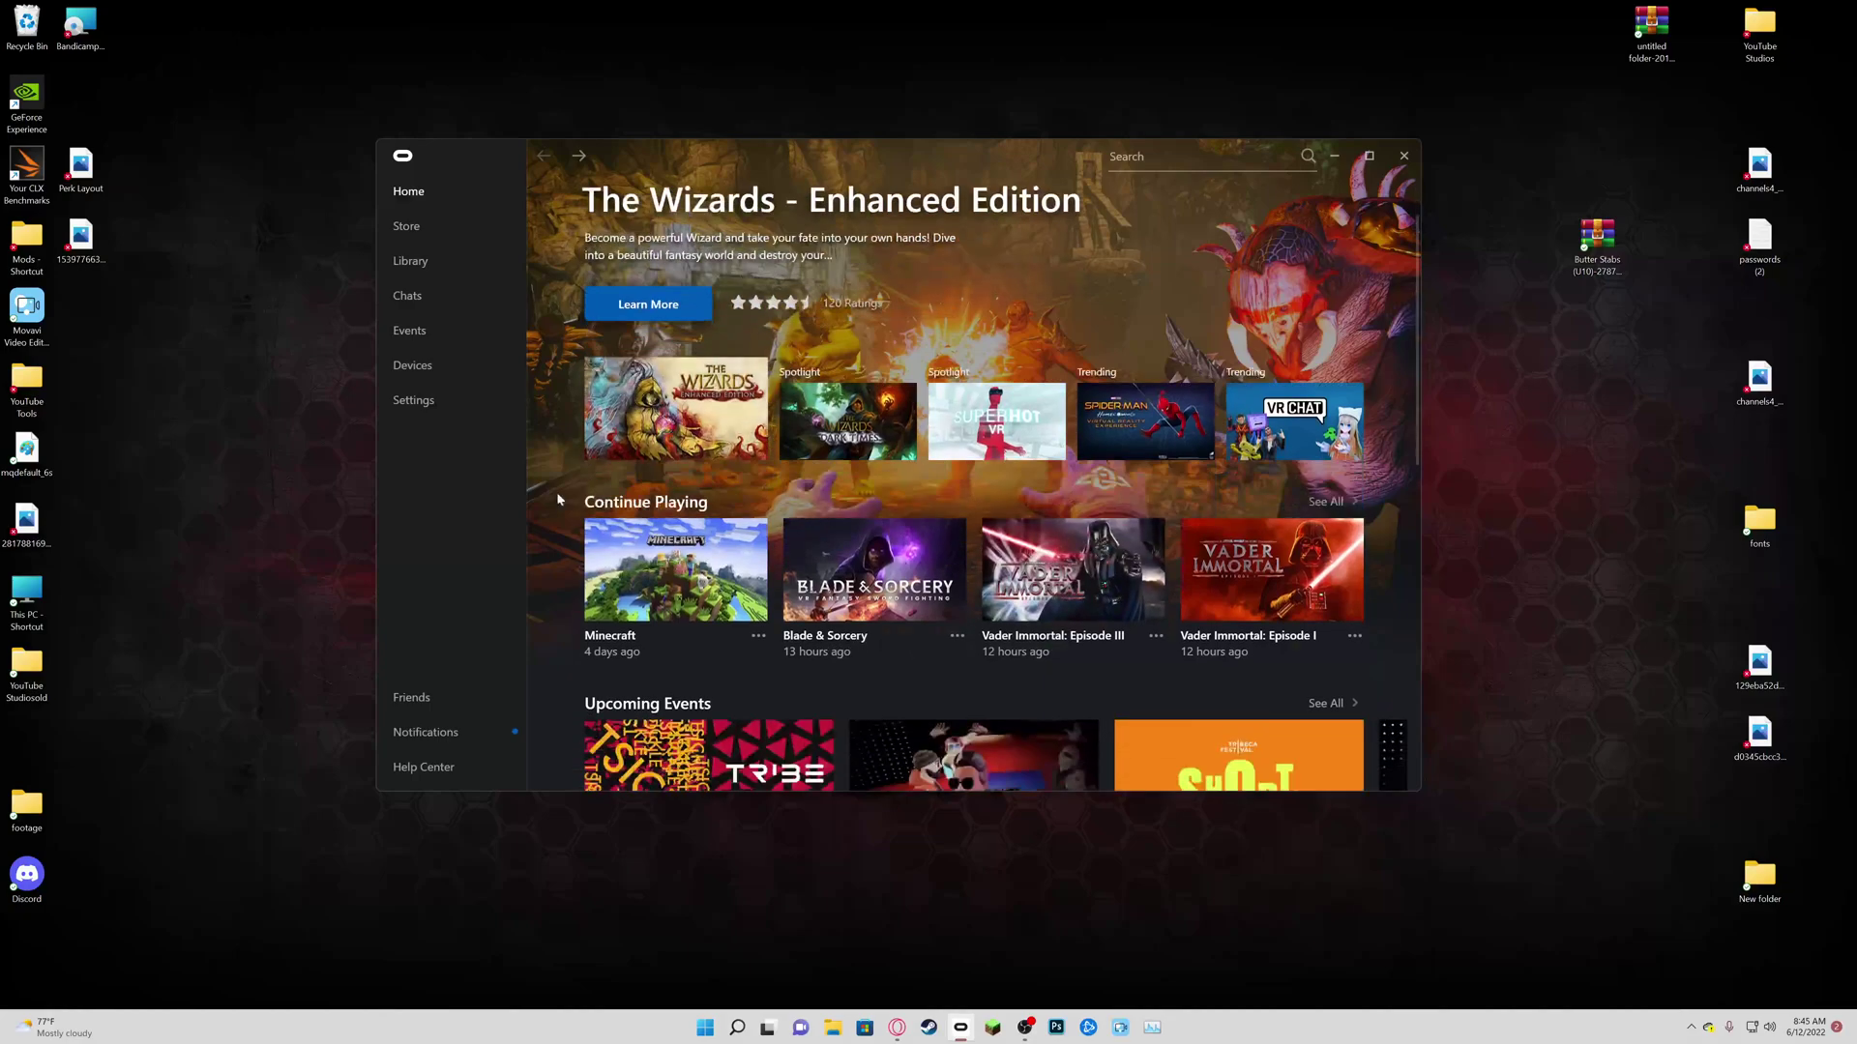
{"action": "left_click", "coordinate": [843, 637]}
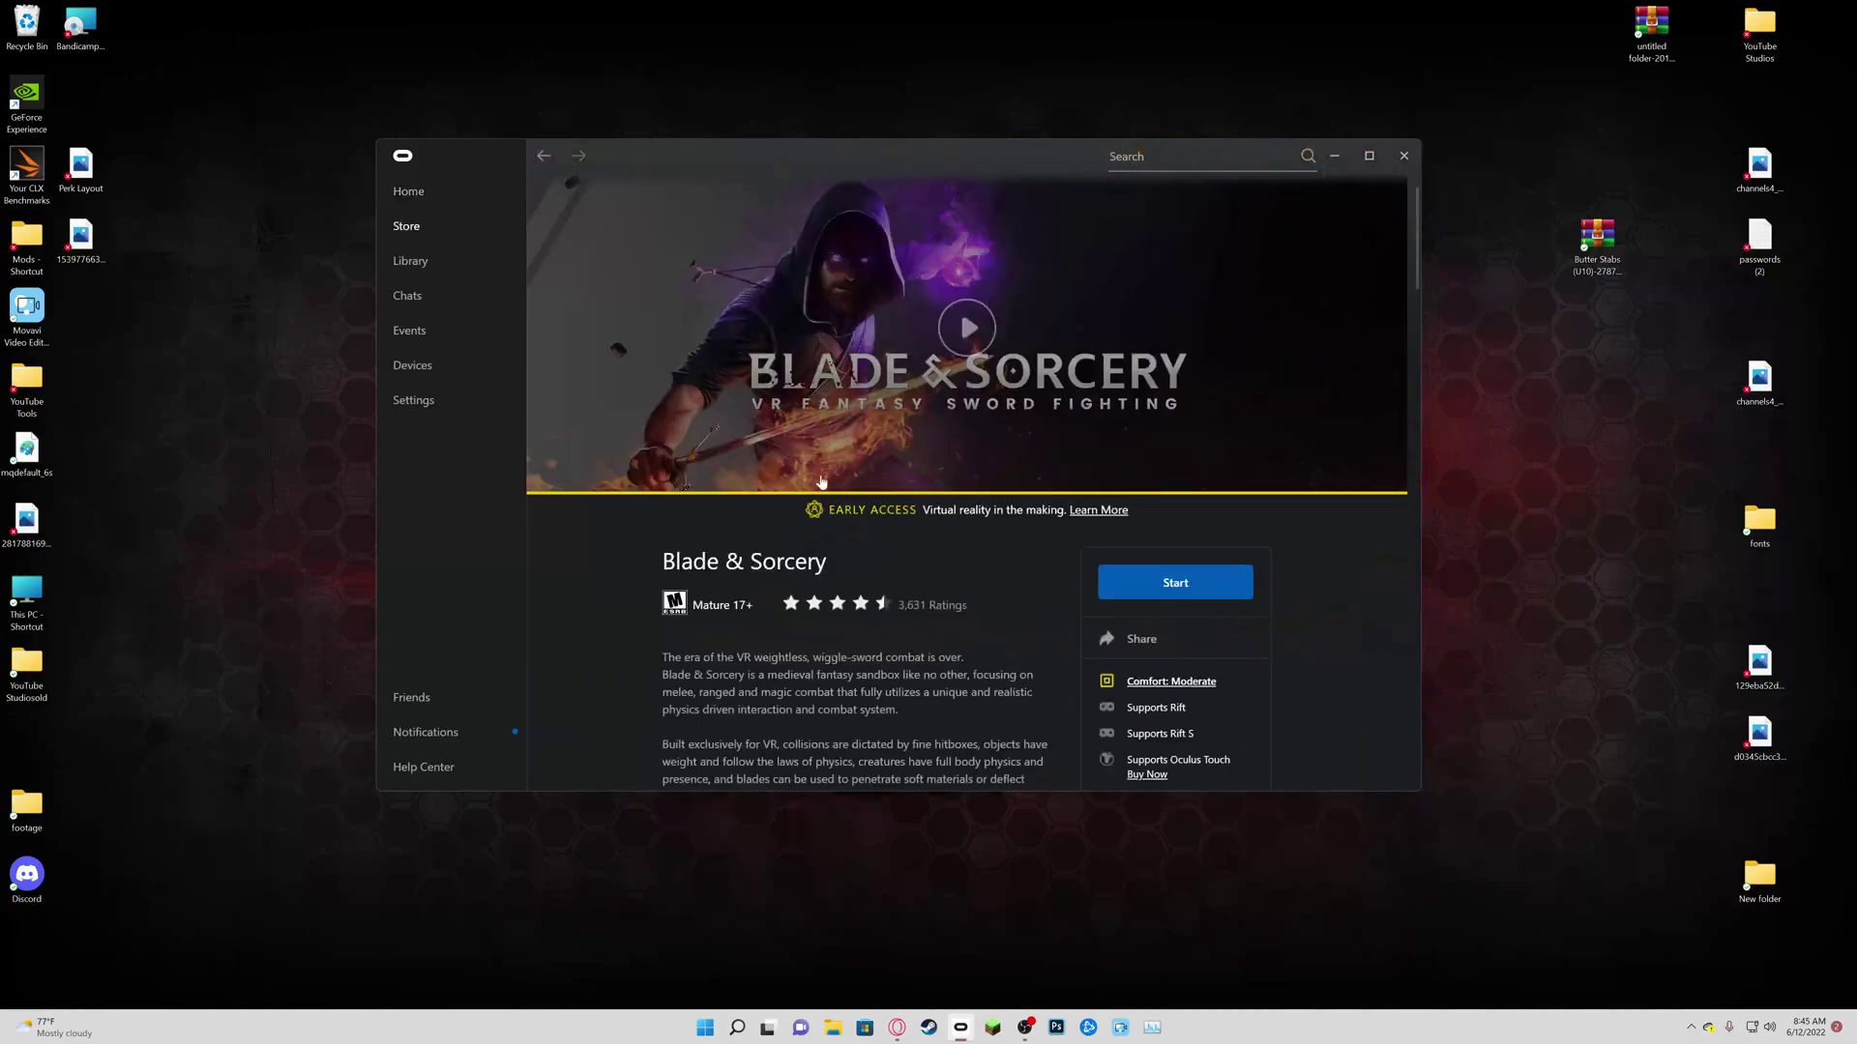
Step: Check the version list (10.2.48 LIVE) in Additional Details without changing it, then return Home
{"action": "scroll", "coordinate": [834, 486], "scroll_direction": "down", "scroll_amount": 10}
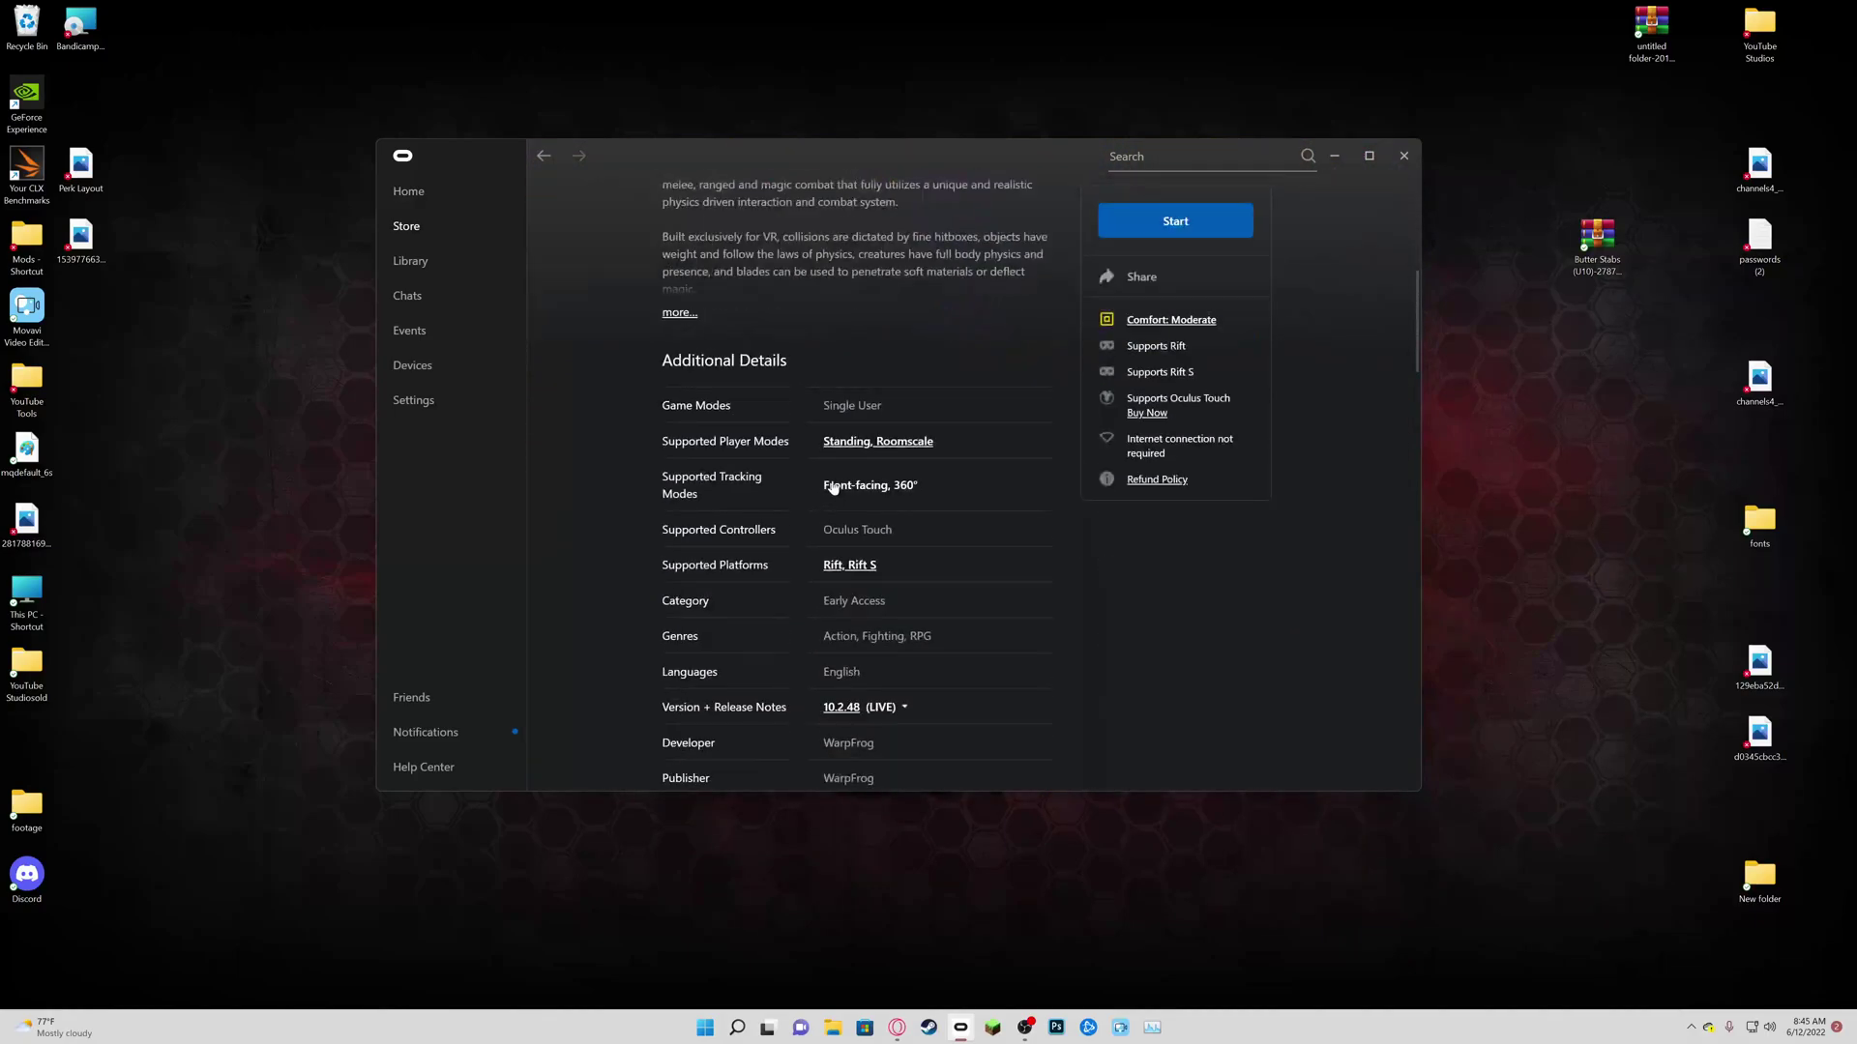
{"action": "scroll", "coordinate": [773, 498], "scroll_direction": "up", "scroll_amount": 3}
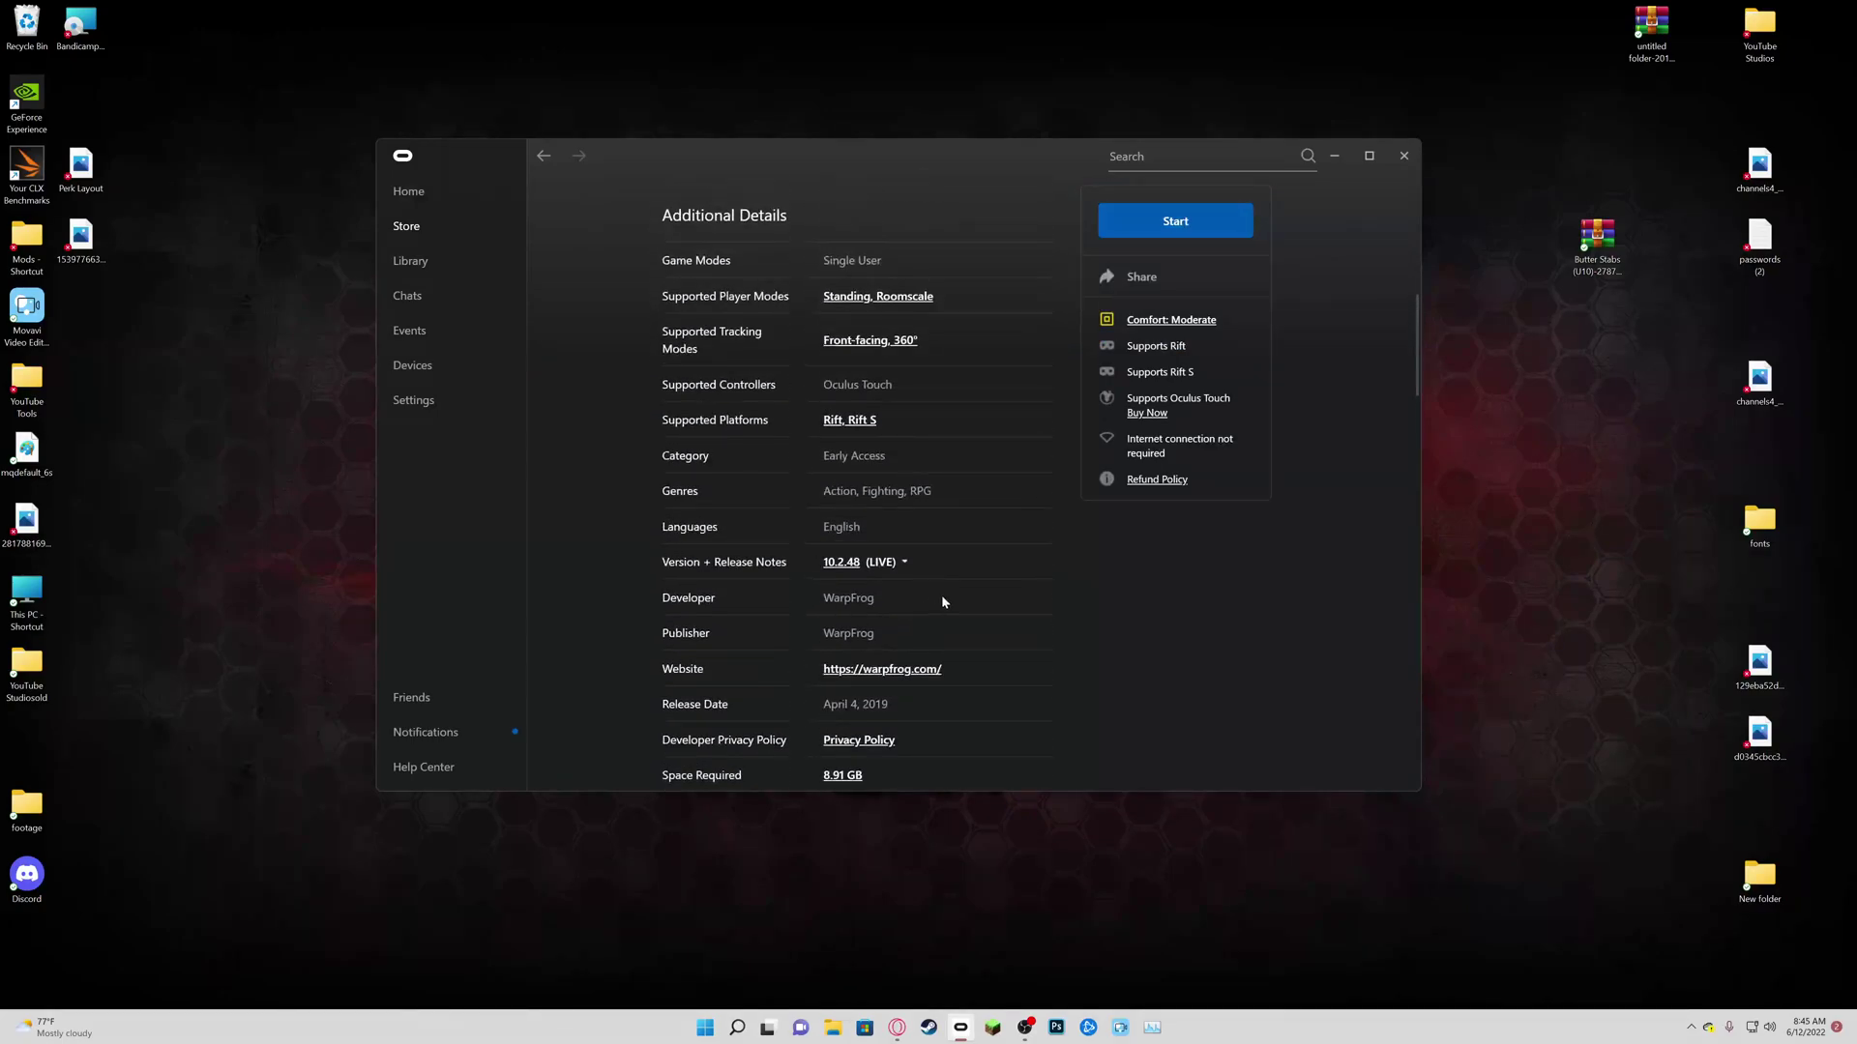
{"action": "left_click", "coordinate": [901, 564]}
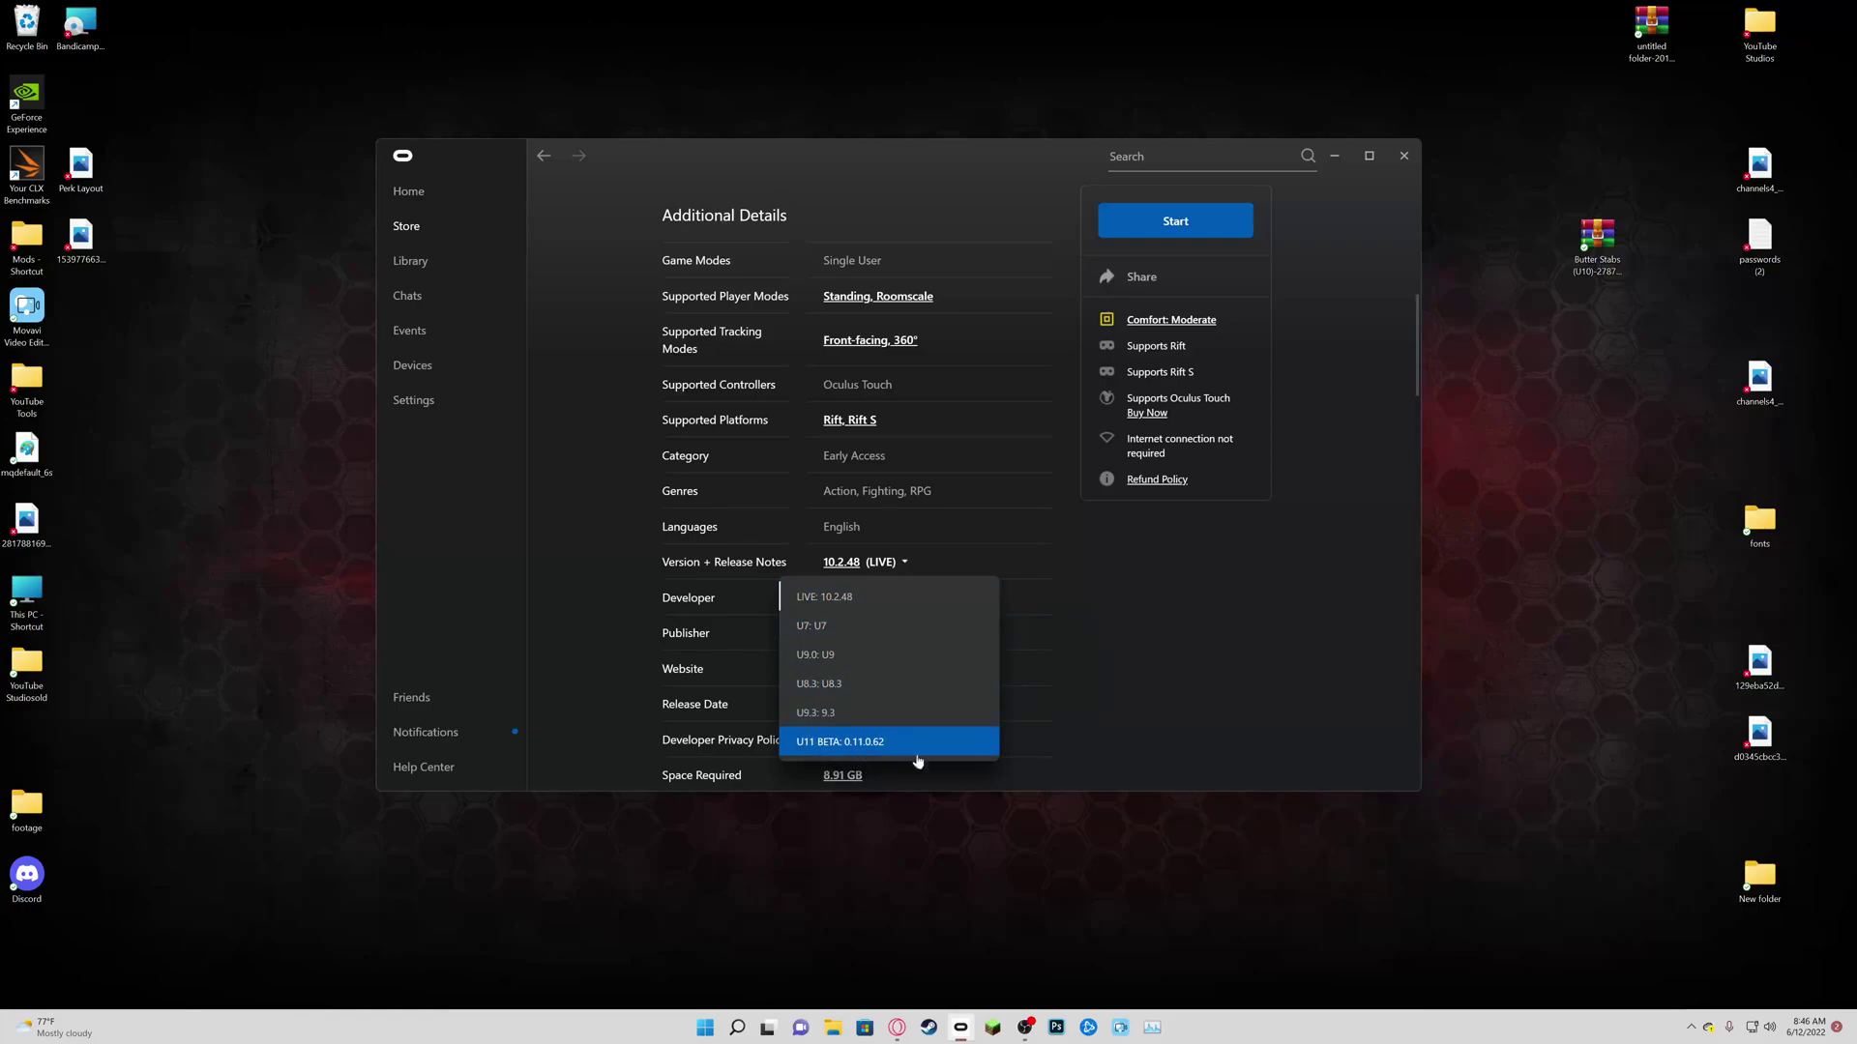
{"action": "left_click", "coordinate": [1205, 637]}
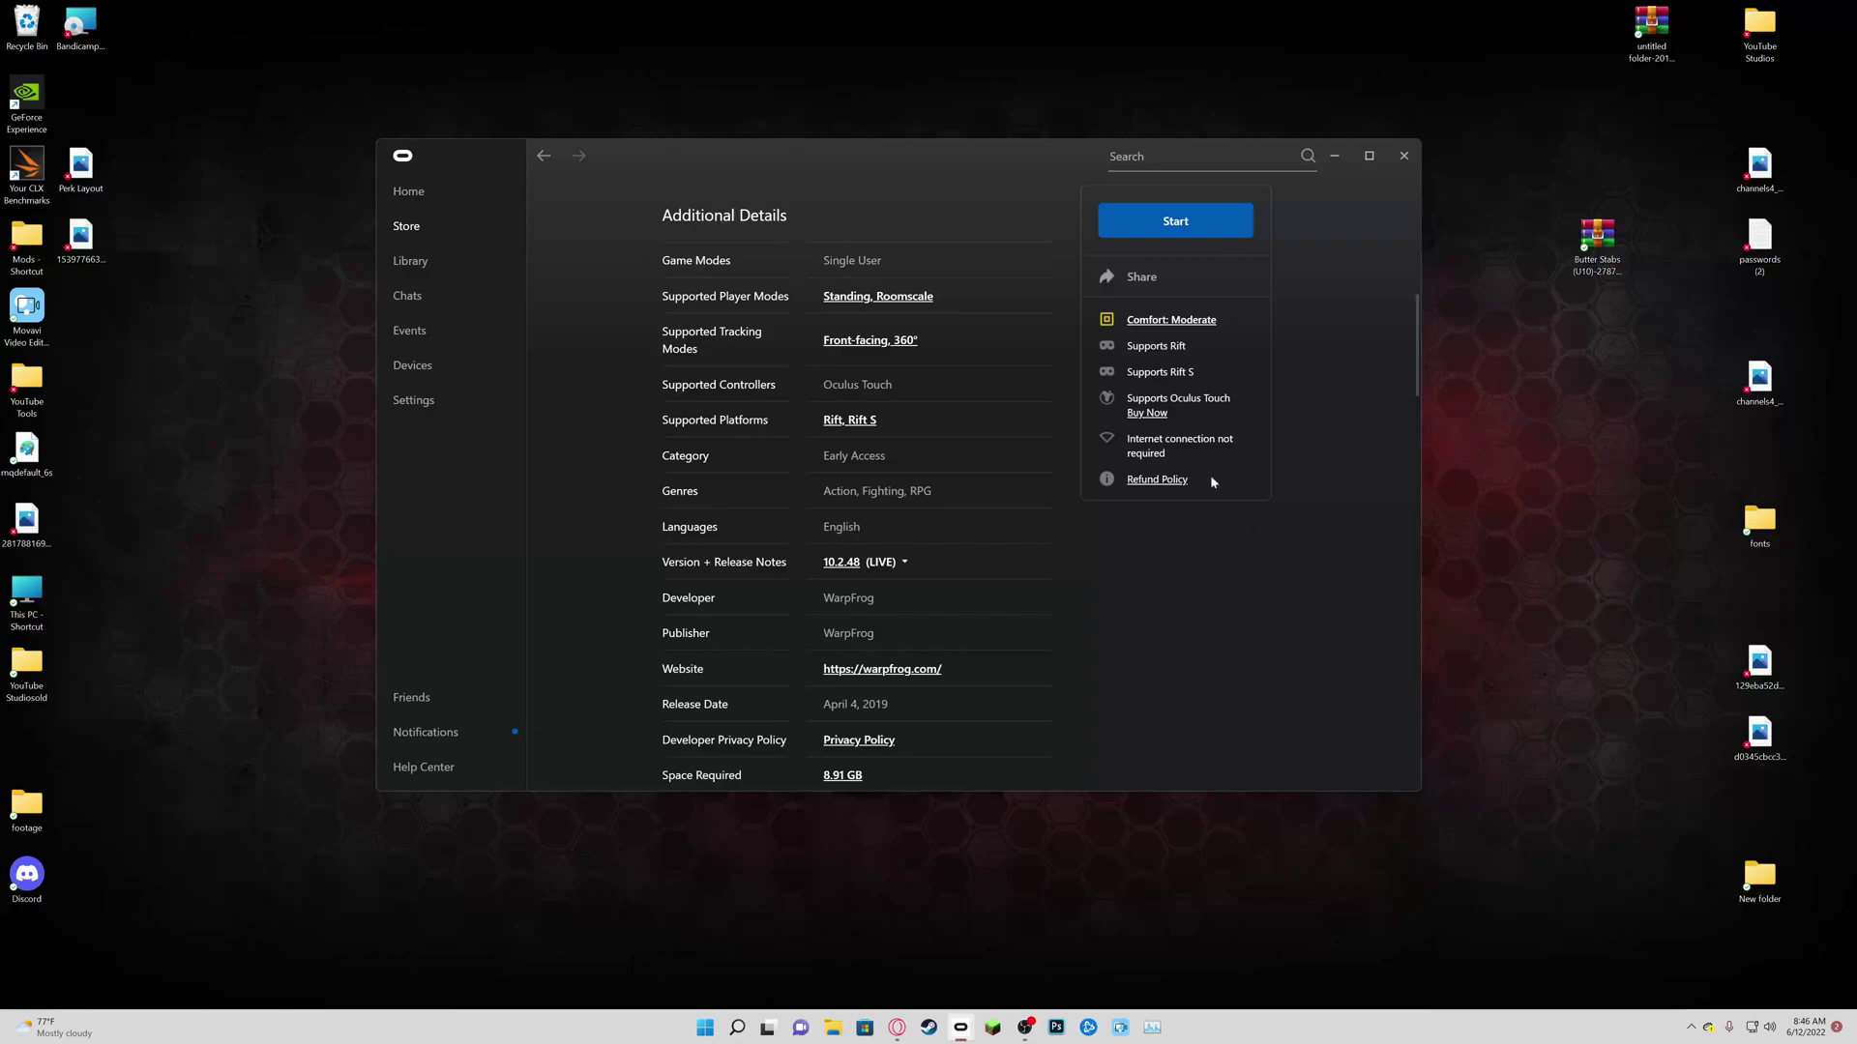
{"action": "left_click", "coordinate": [542, 156]}
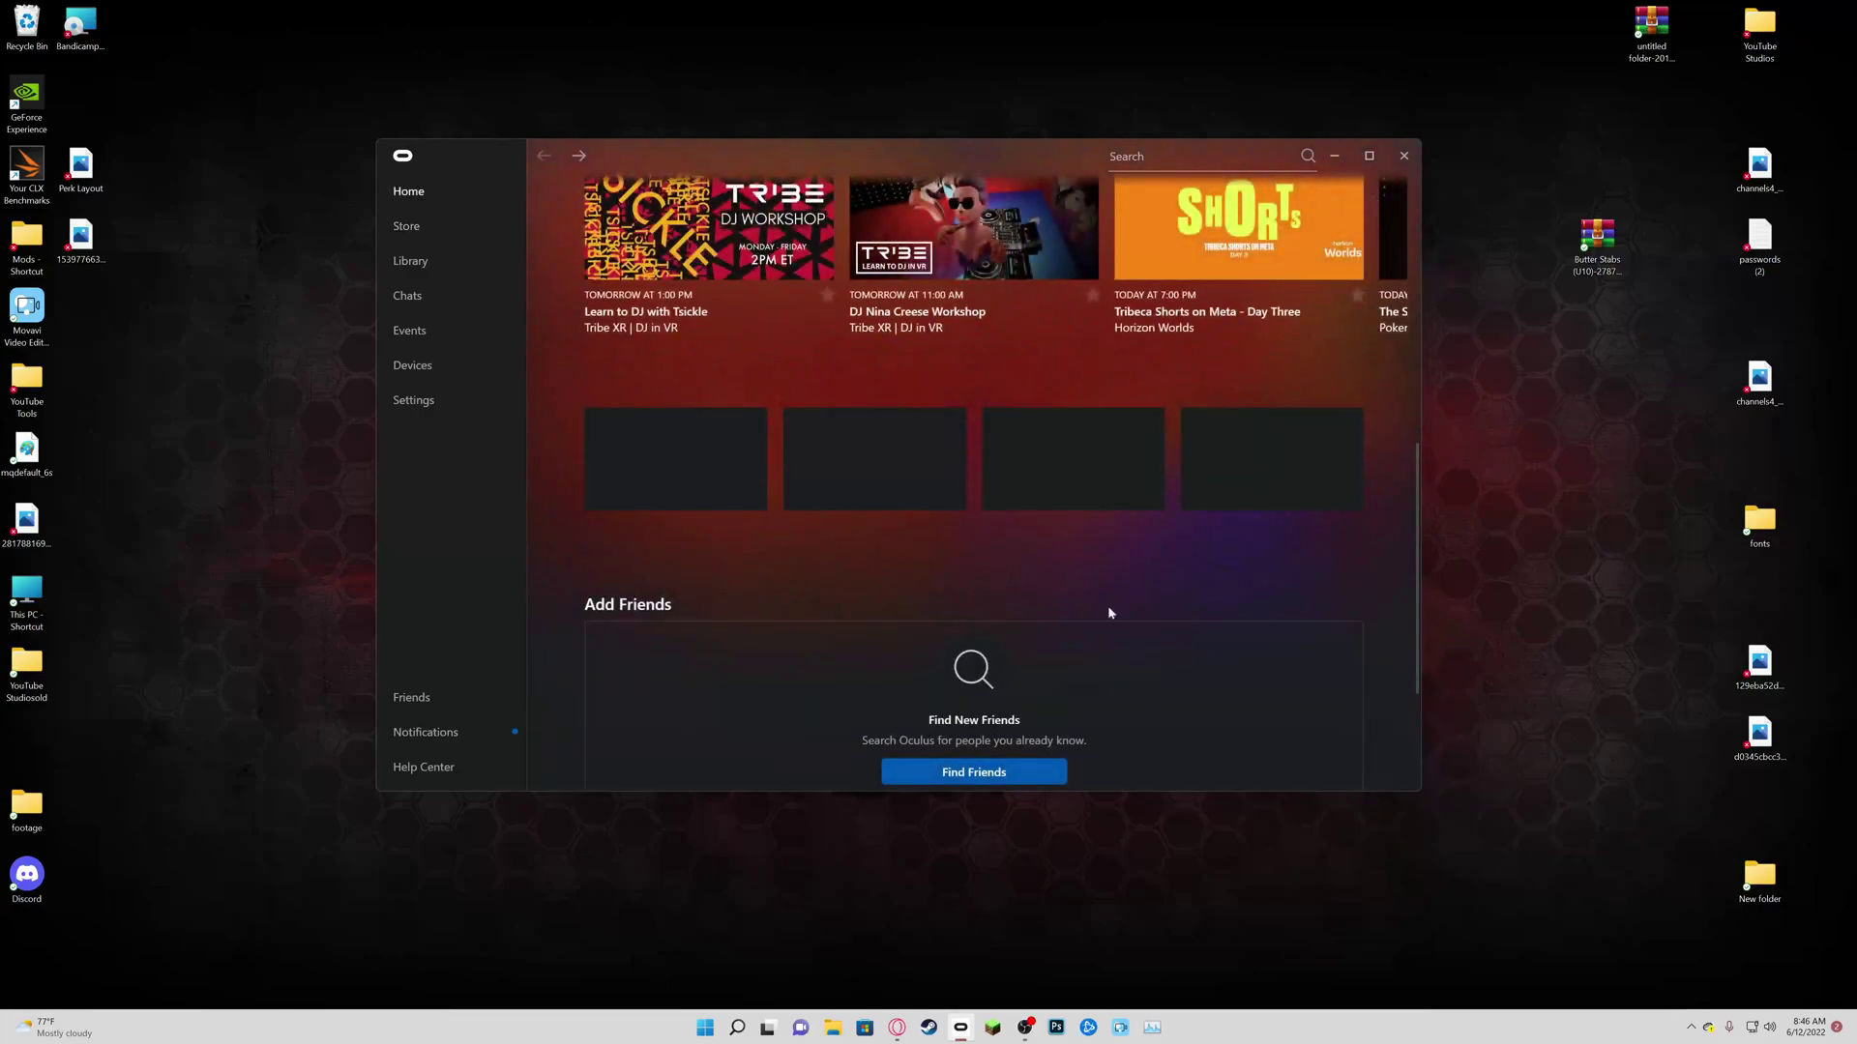
Step: Open Blade & Sorcery's Details from its options menu and copy the install Location path
{"action": "scroll", "coordinate": [1170, 481], "scroll_direction": "up", "scroll_amount": 2}
{"action": "scroll", "coordinate": [1079, 414], "scroll_direction": "down", "scroll_amount": 1}
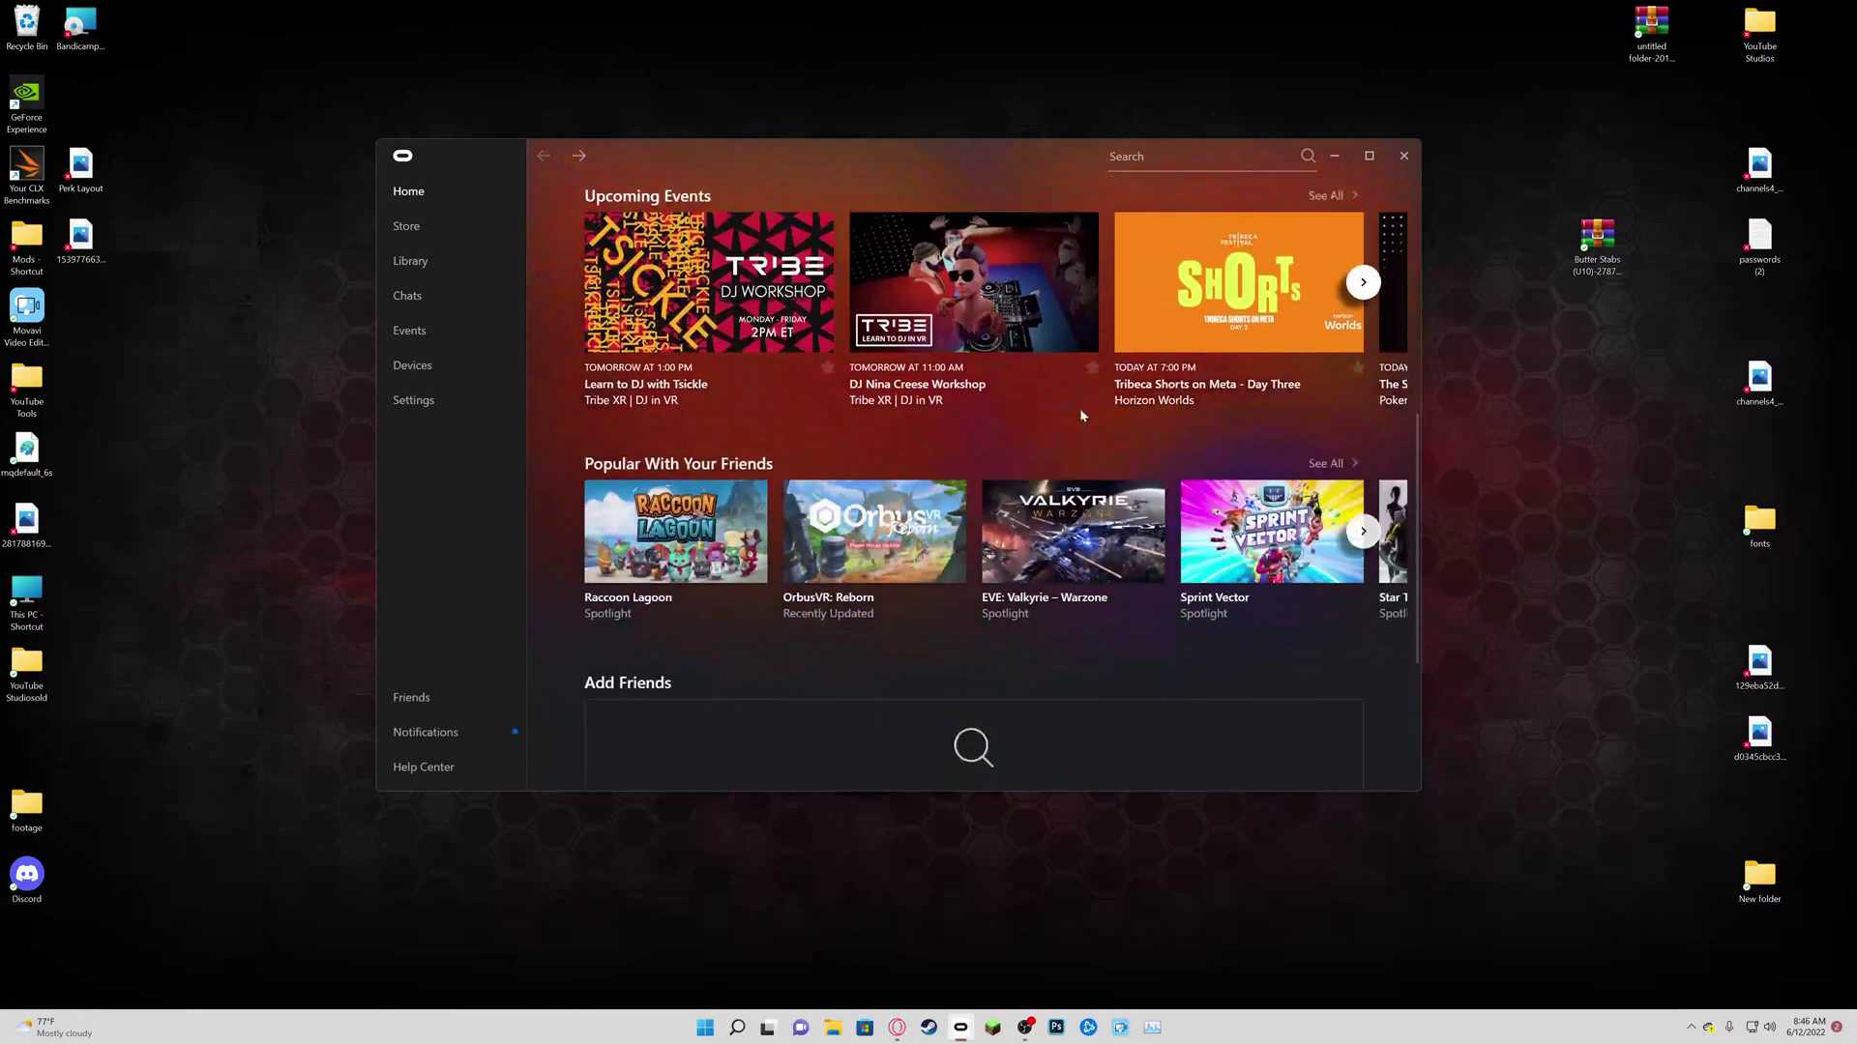
{"action": "scroll", "coordinate": [1079, 413], "scroll_direction": "up", "scroll_amount": 5}
{"action": "scroll", "coordinate": [981, 655], "scroll_direction": "down", "scroll_amount": 1}
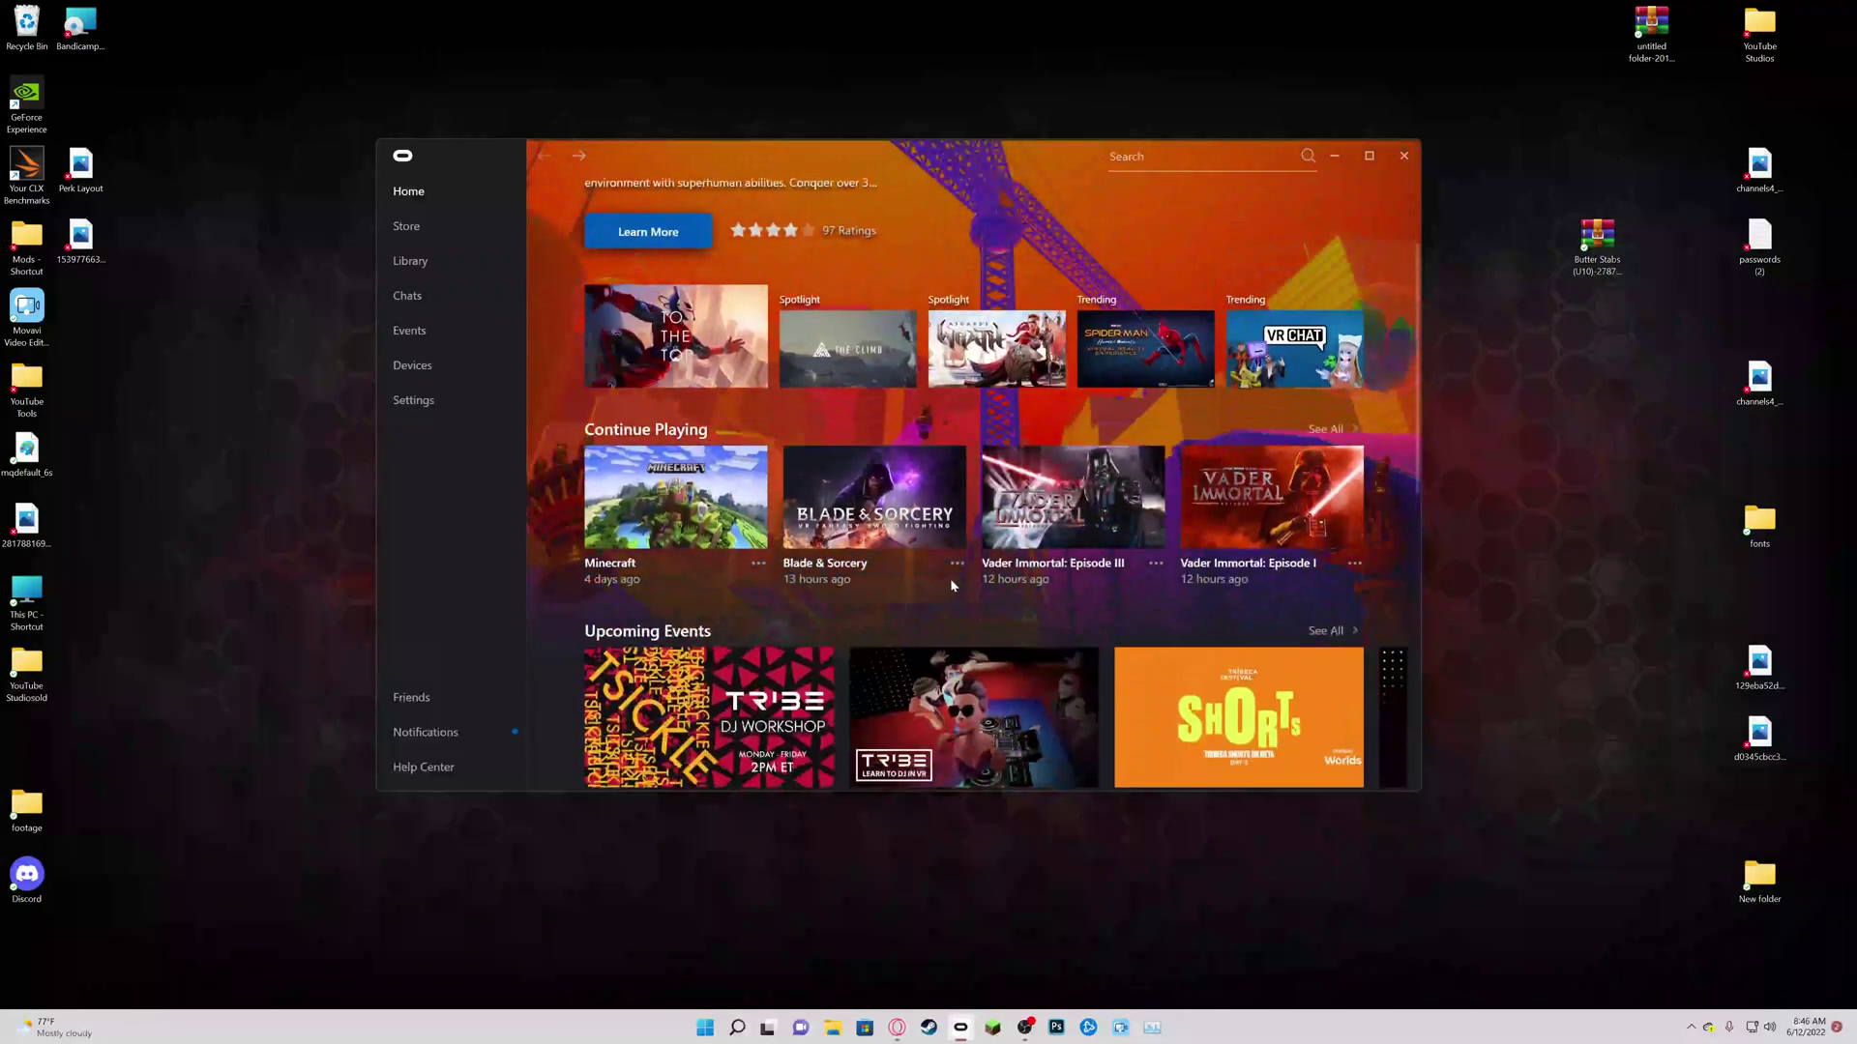
{"action": "left_click", "coordinate": [956, 568]}
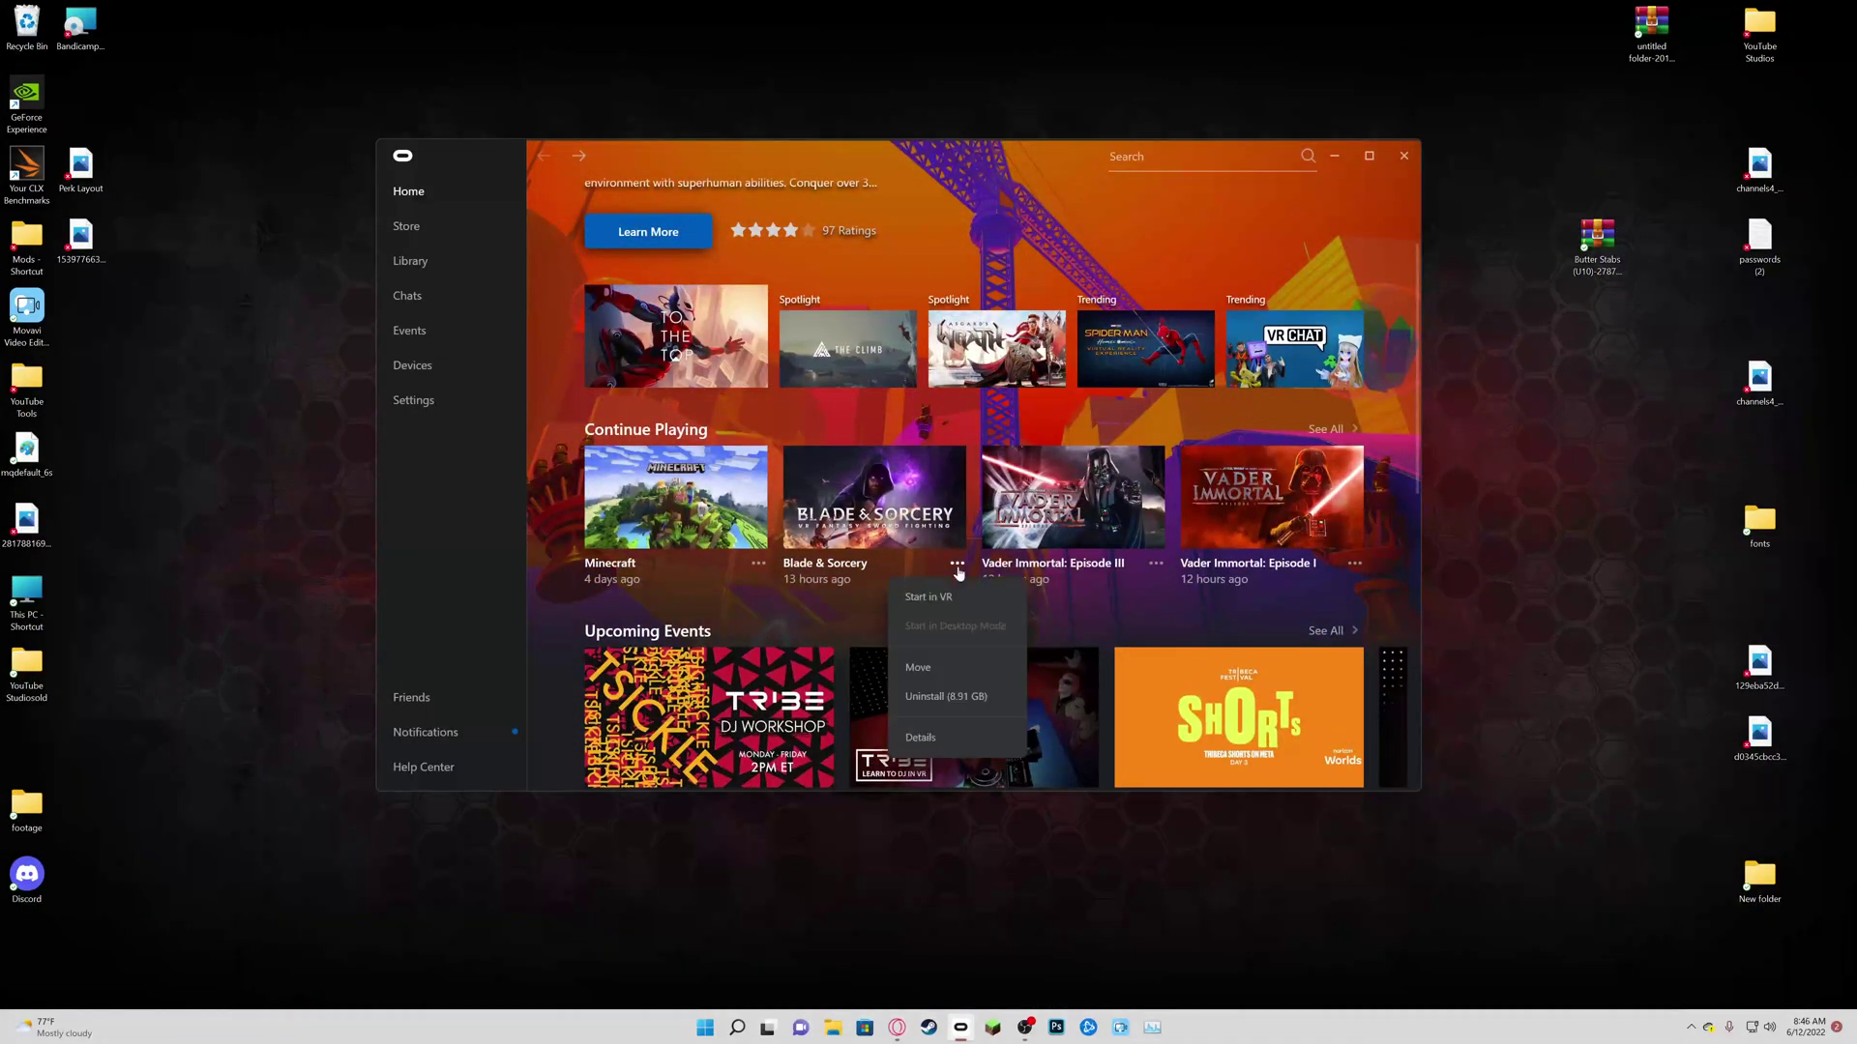
{"action": "left_click", "coordinate": [943, 738]}
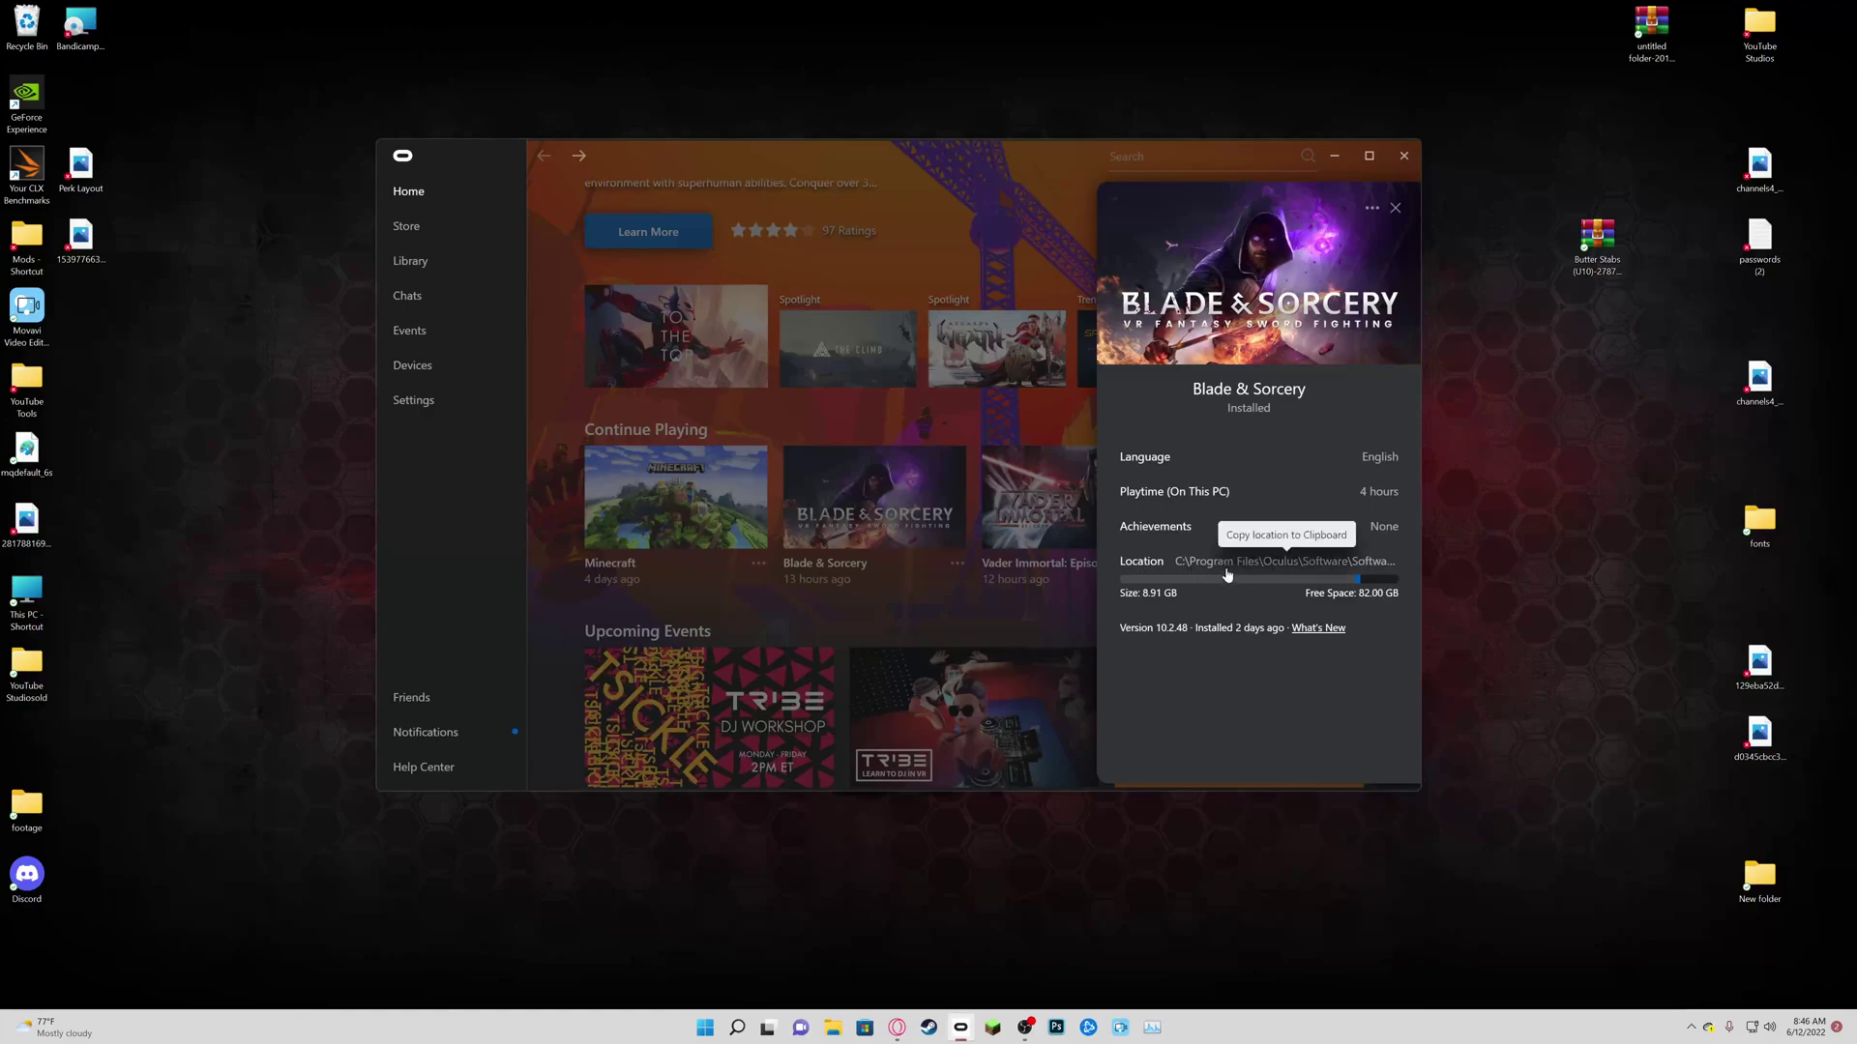
{"action": "left_click", "coordinate": [1292, 567]}
{"action": "left_click", "coordinate": [1292, 567]}
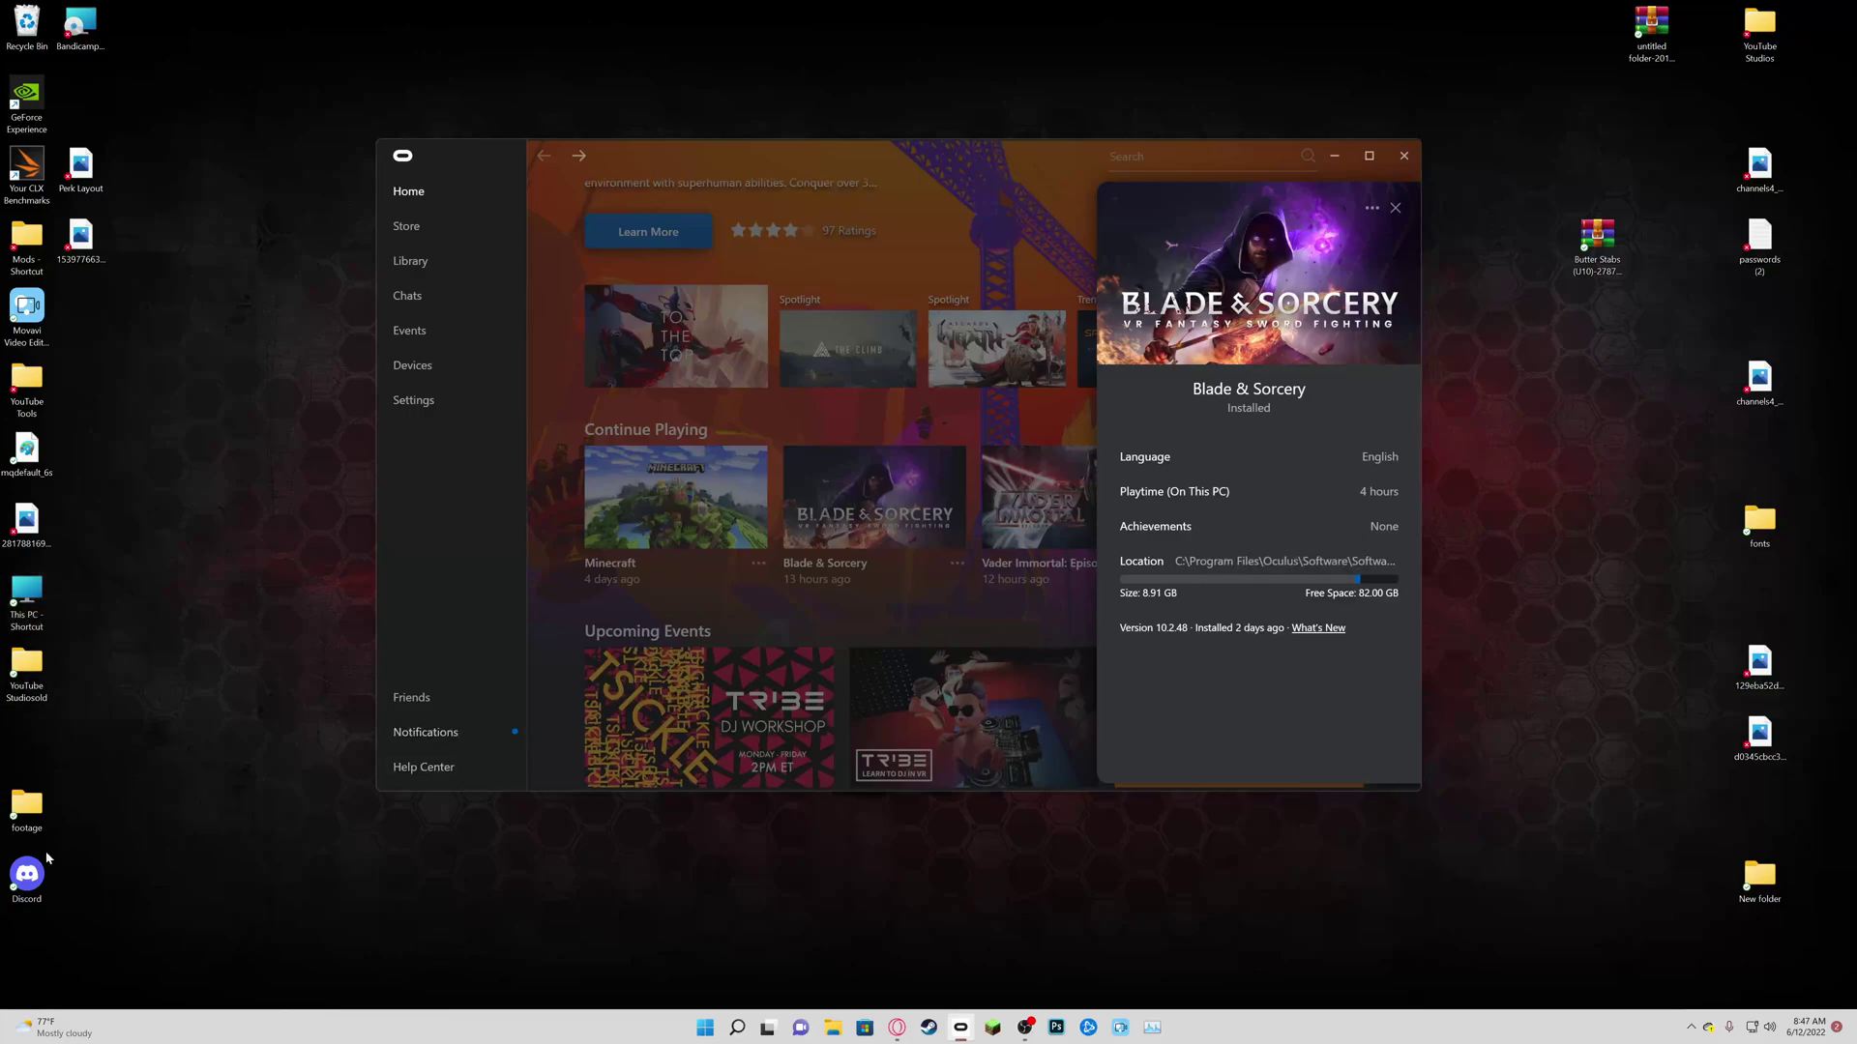
{"action": "mouse_move", "coordinate": [1248, 256]}
Step: Browse This PC to C:\Program Files\Oculus\Software\Software\warpfrog-blade-sorcery
{"action": "double_click", "coordinate": [28, 592]}
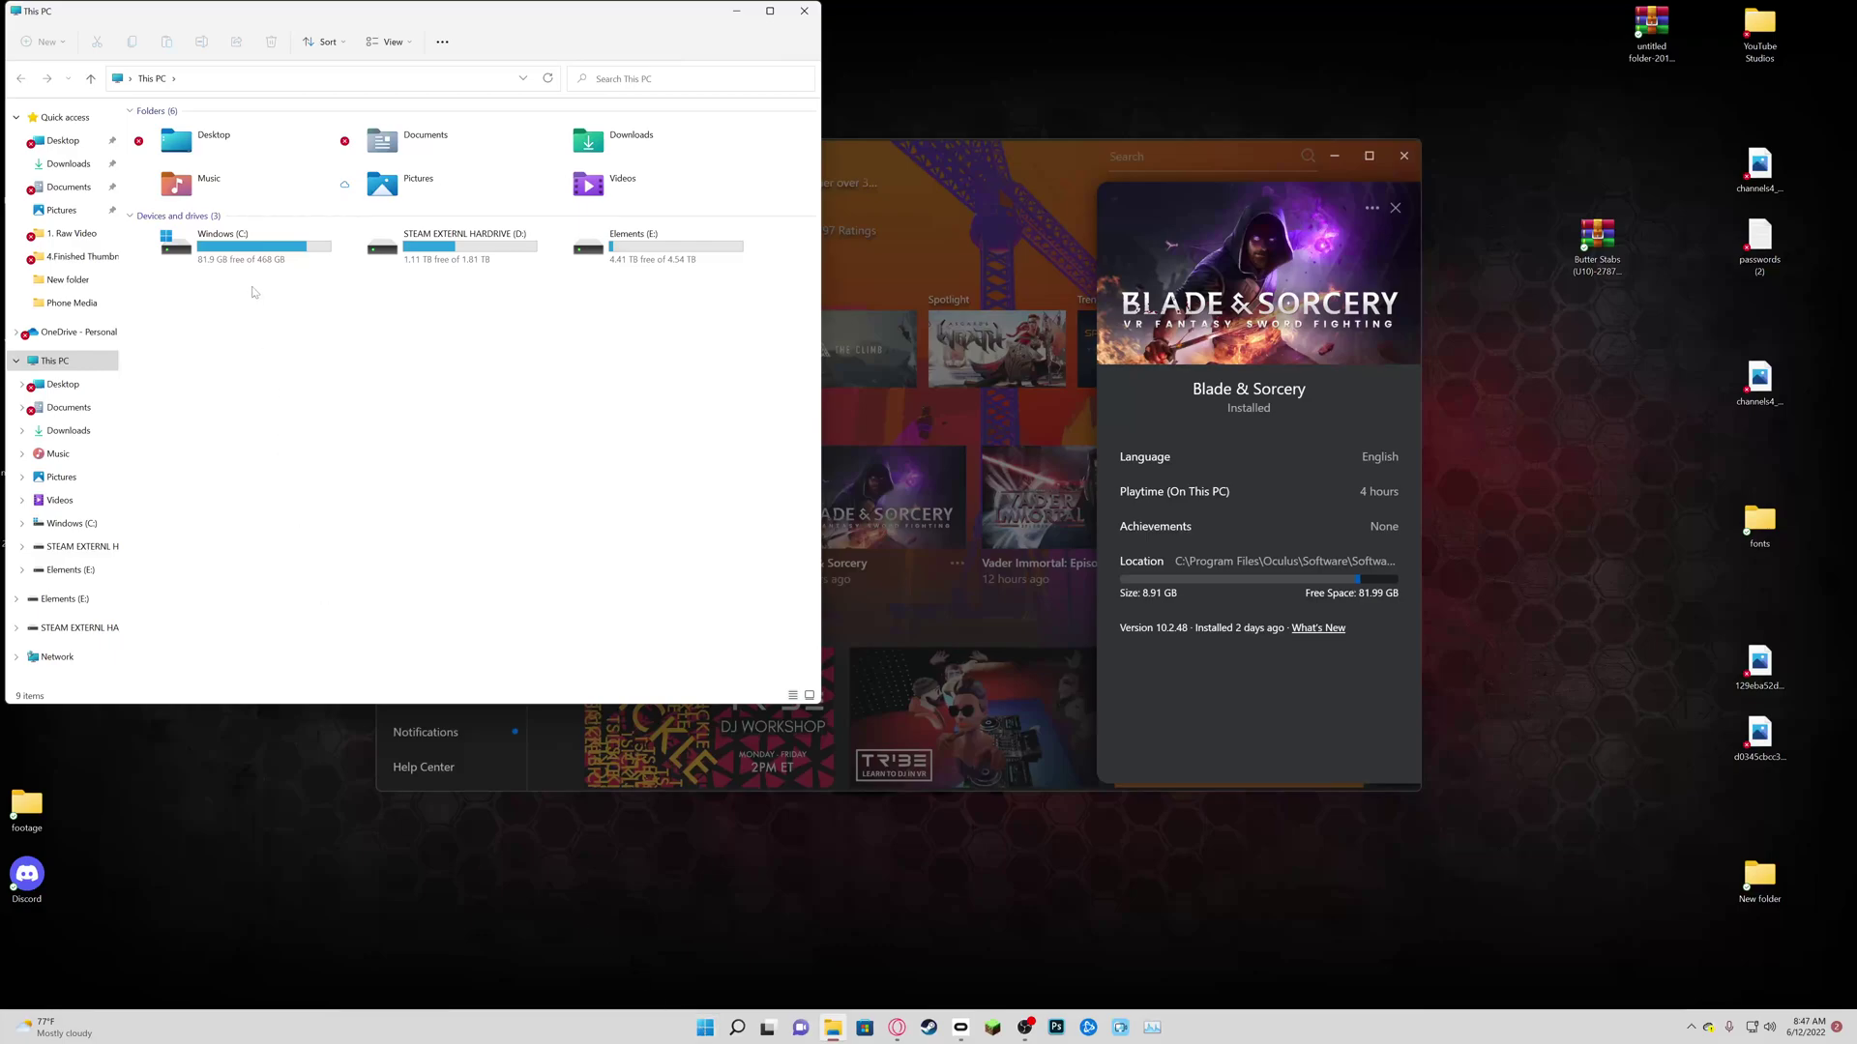
{"action": "double_click", "coordinate": [240, 258]}
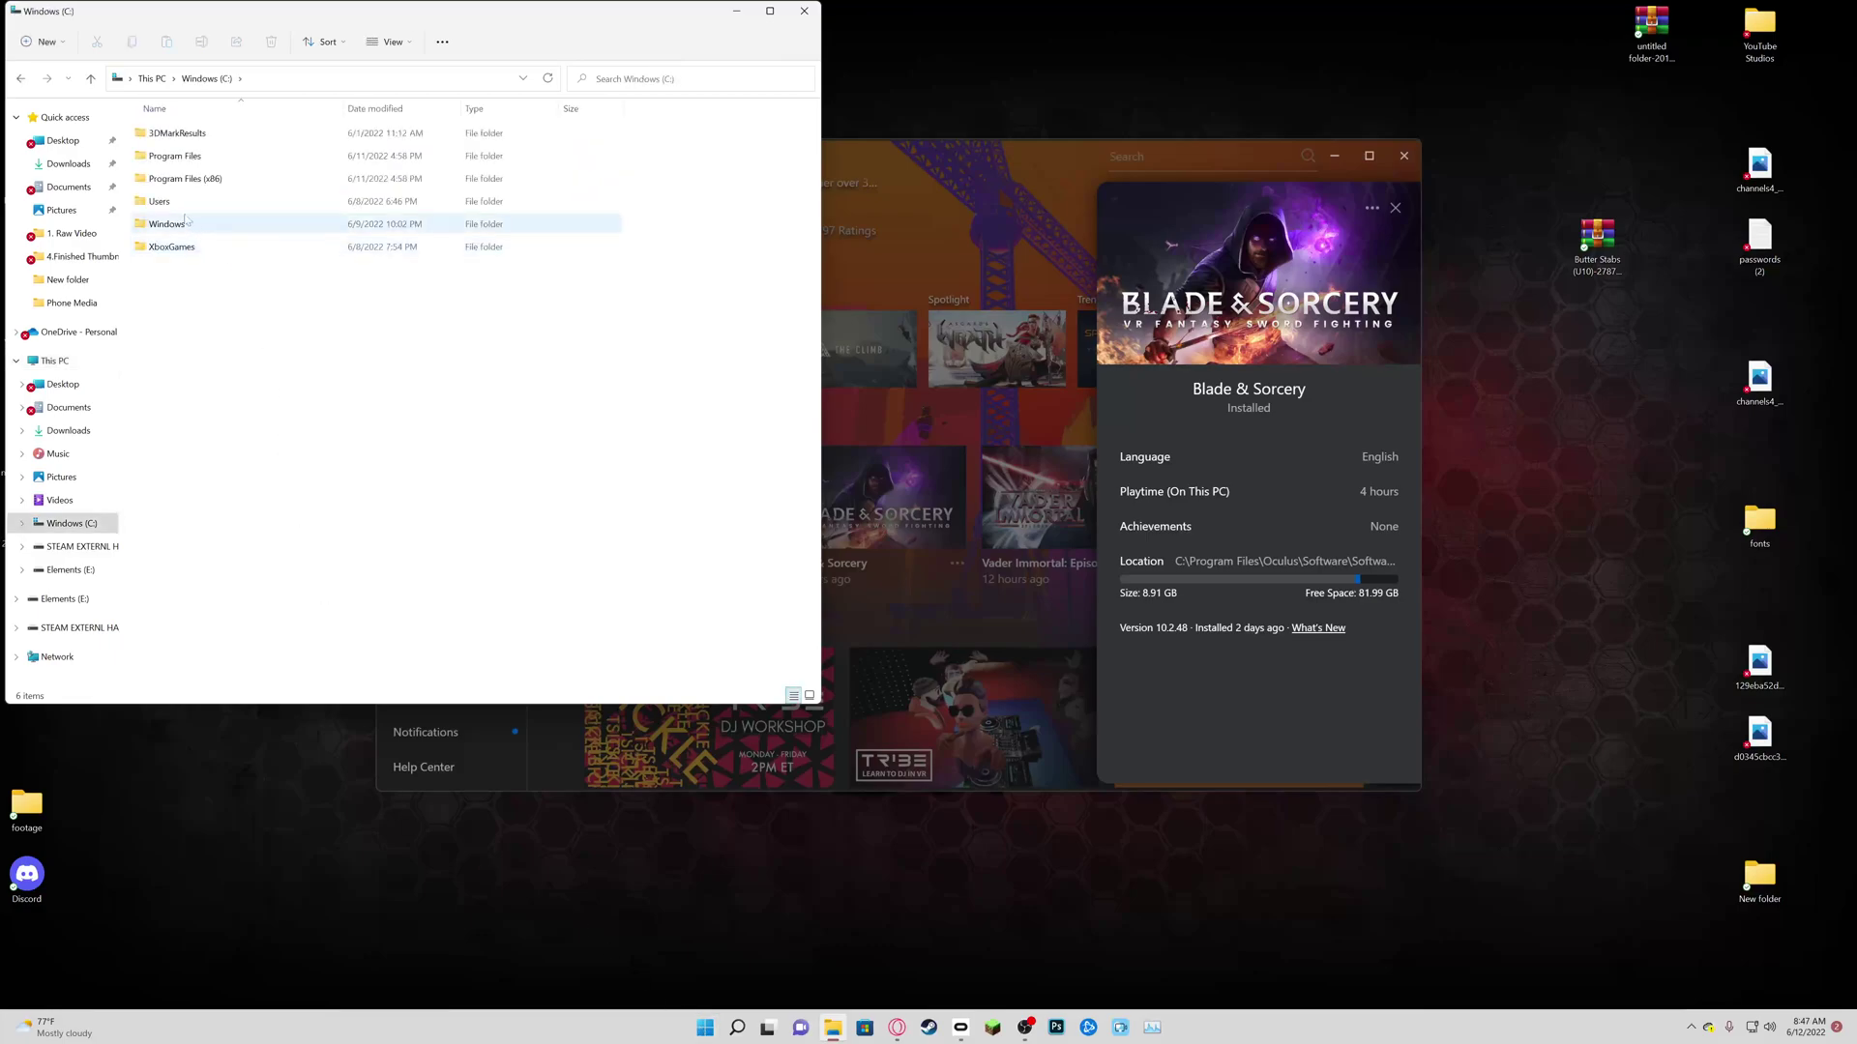
{"action": "left_click", "coordinate": [179, 158]}
{"action": "double_click", "coordinate": [179, 158]}
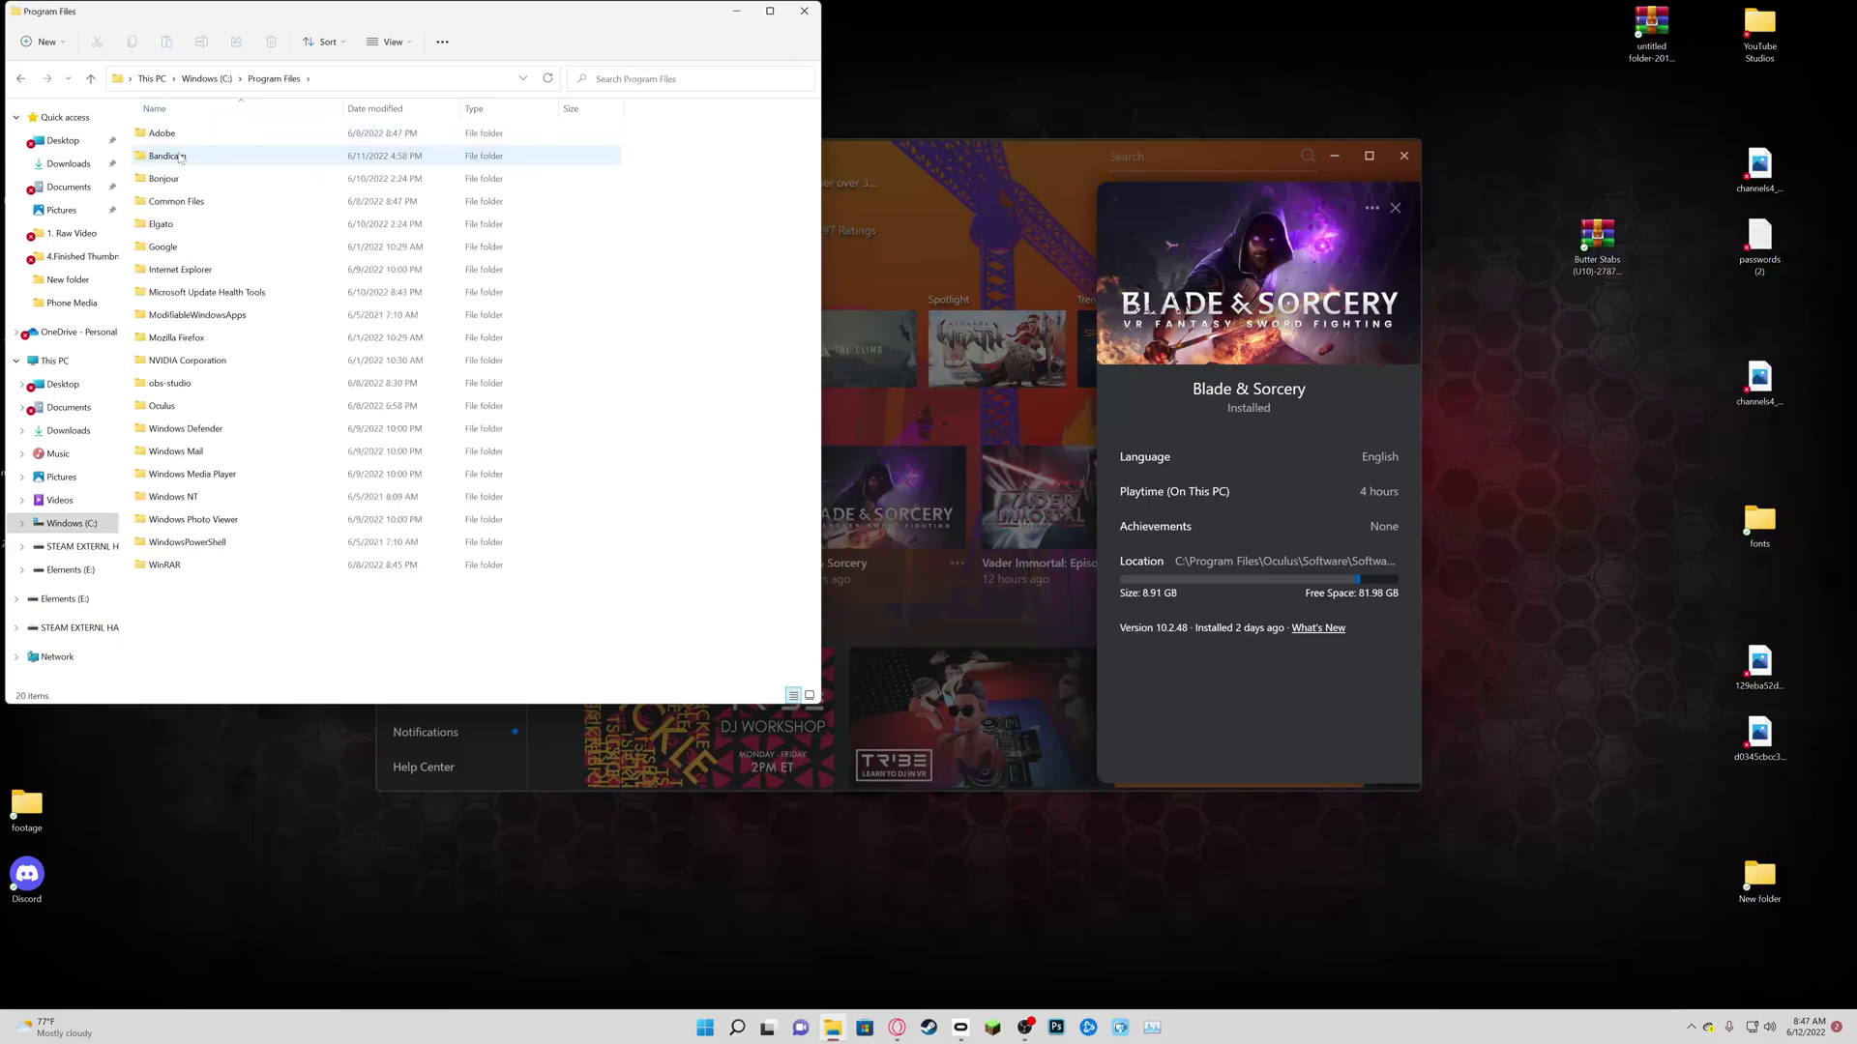
{"action": "double_click", "coordinate": [172, 406]}
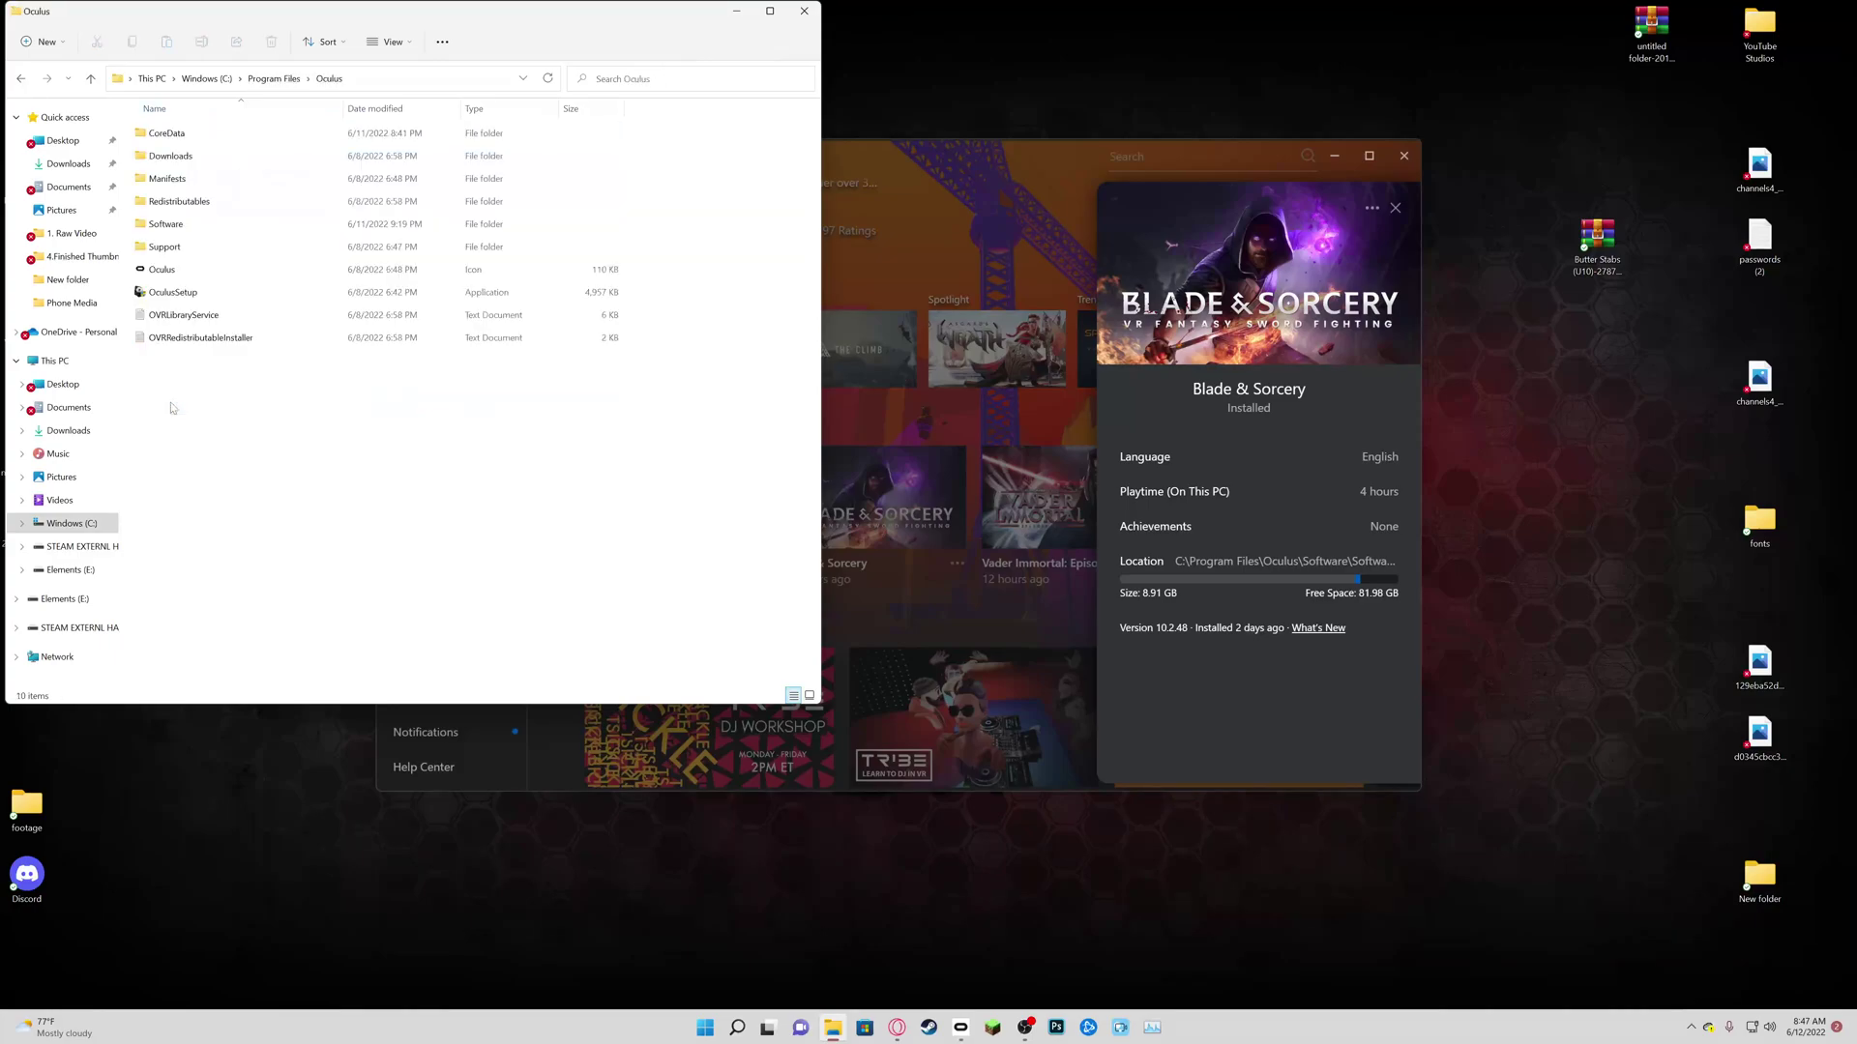
{"action": "double_click", "coordinate": [181, 225]}
{"action": "double_click", "coordinate": [174, 179]}
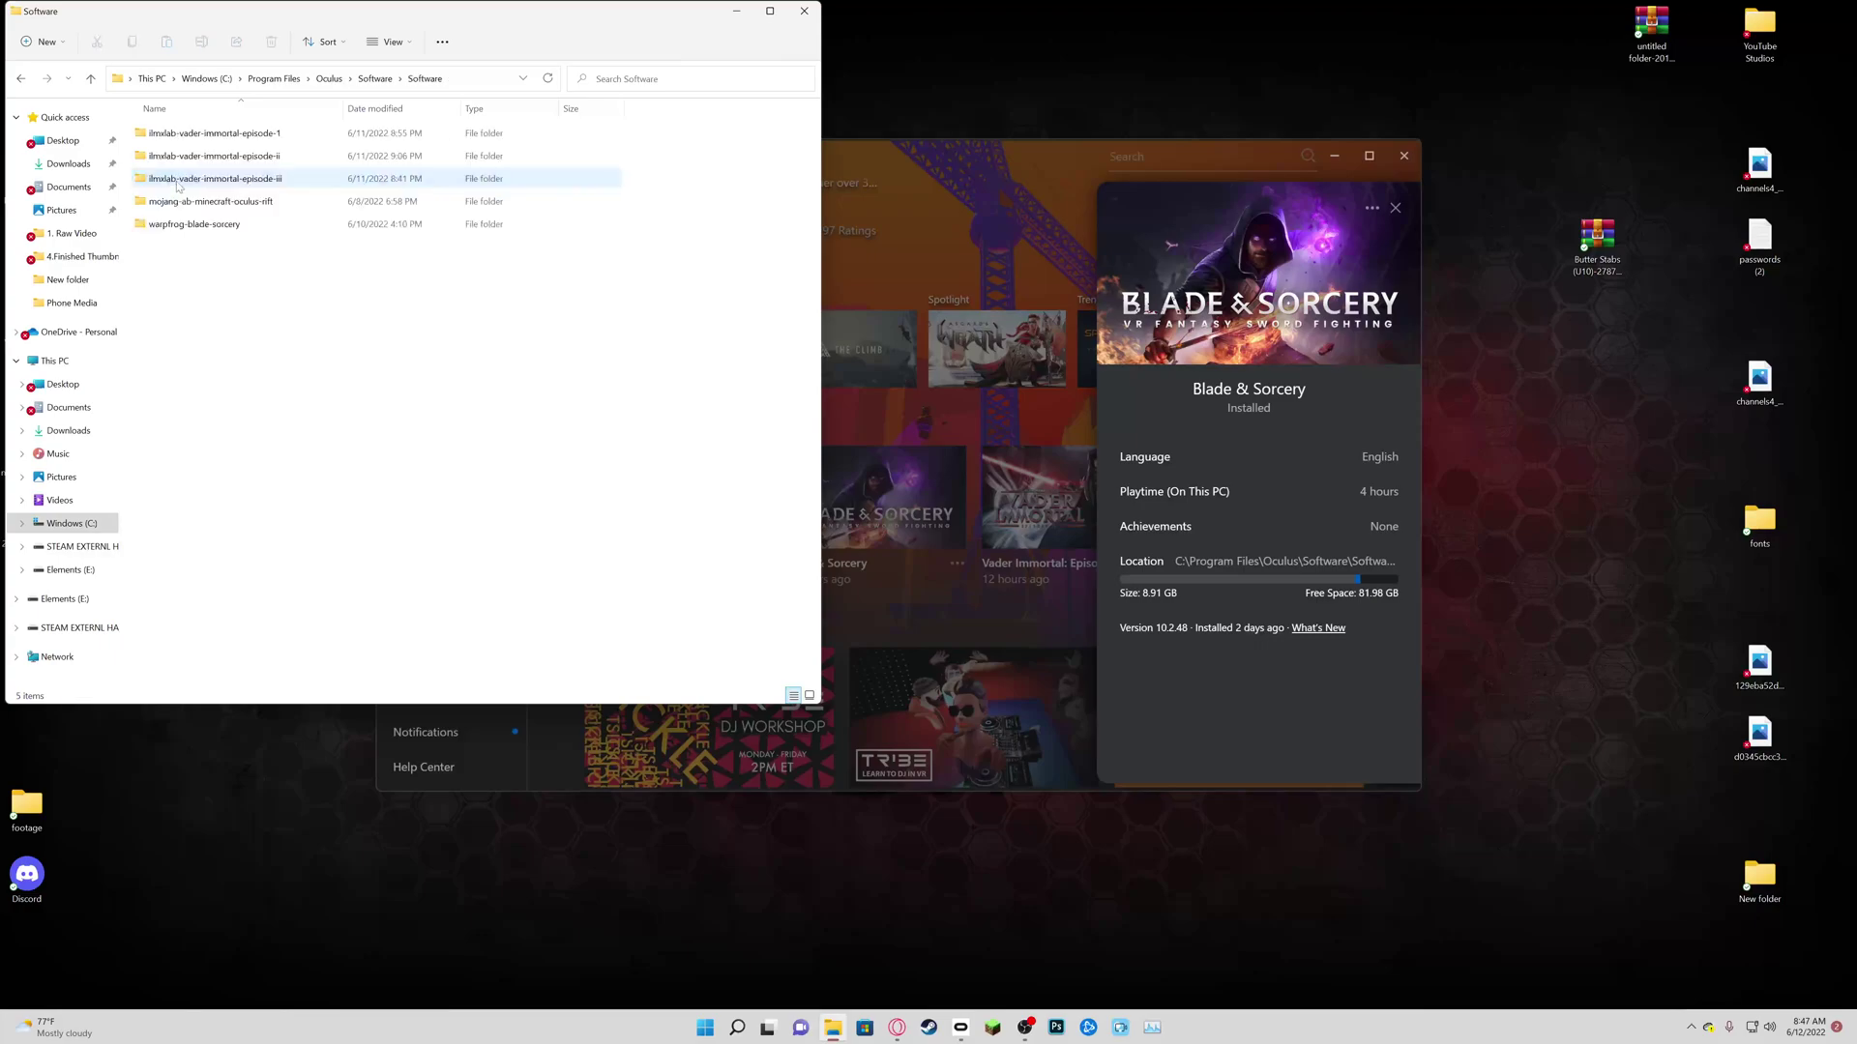
{"action": "double_click", "coordinate": [176, 228]}
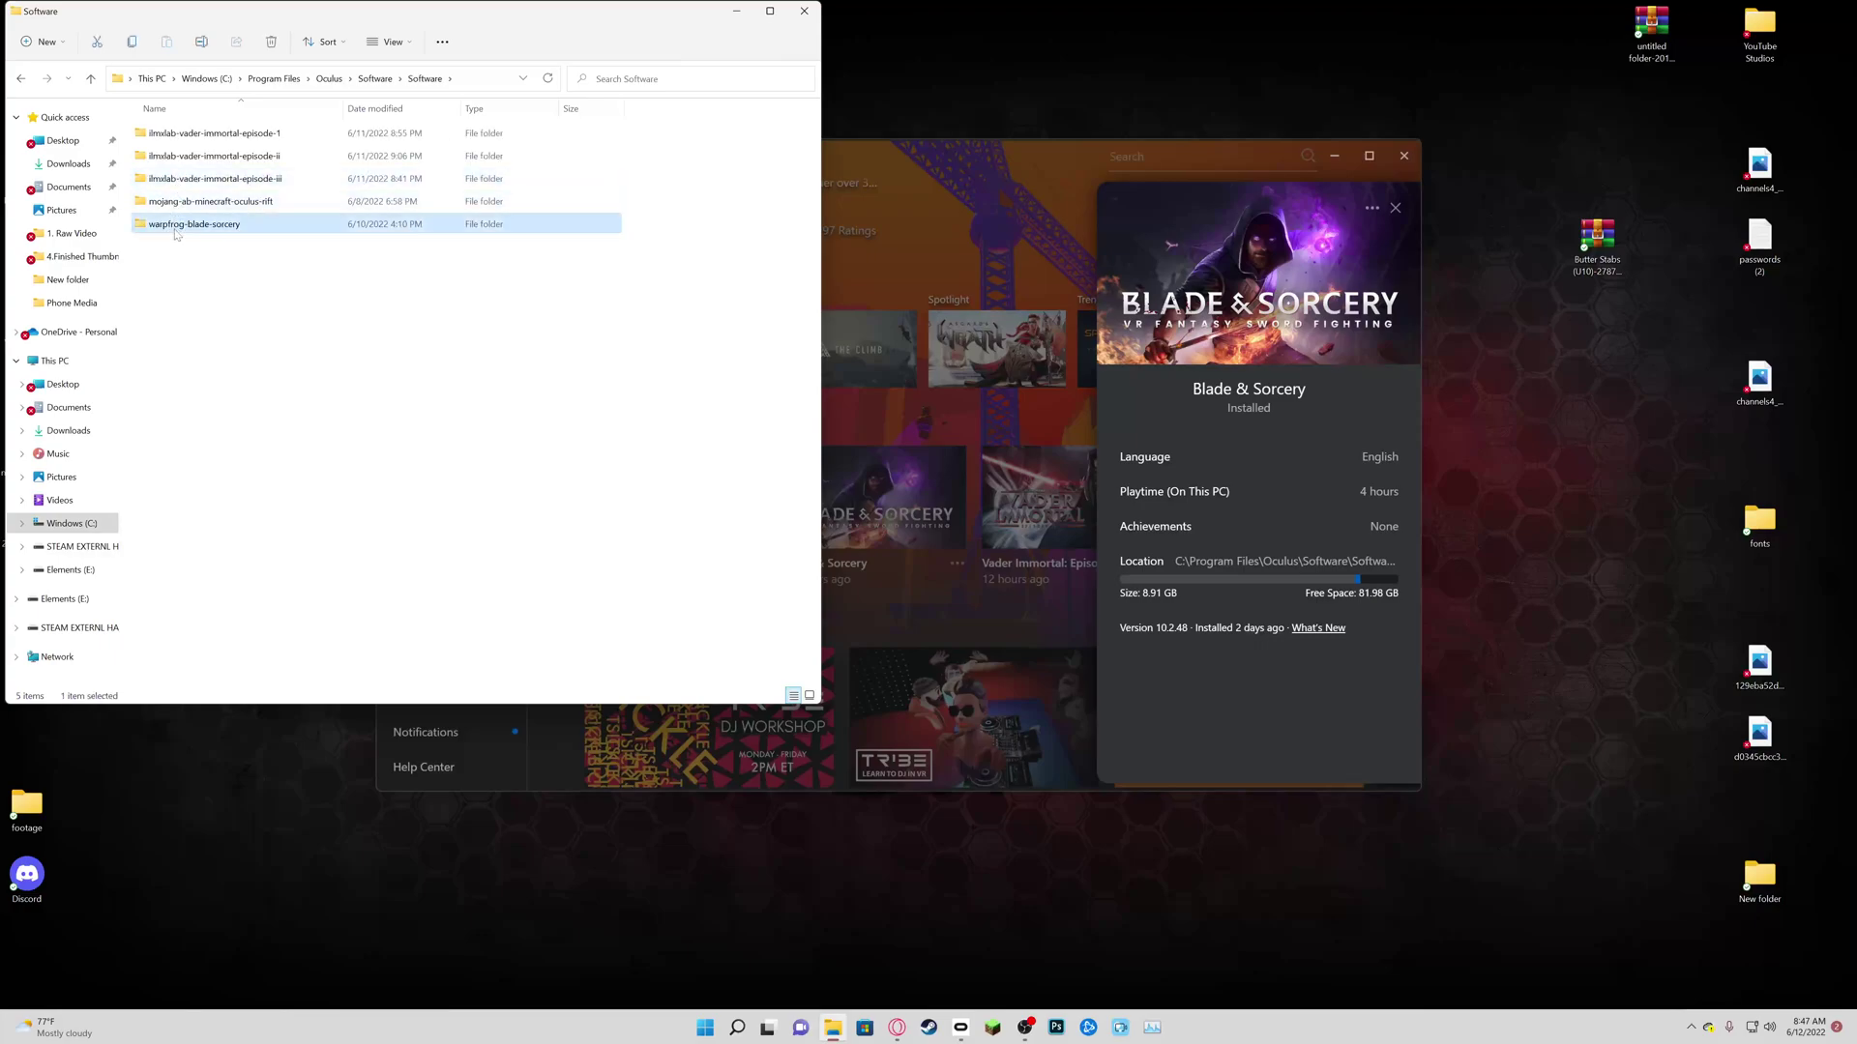
Step: Open BladeAndSorcery_Data\StreamingAssets\Mods (13 items), then bring Oculus back to the front
{"action": "double_click", "coordinate": [172, 134]}
{"action": "left_click", "coordinate": [171, 141]}
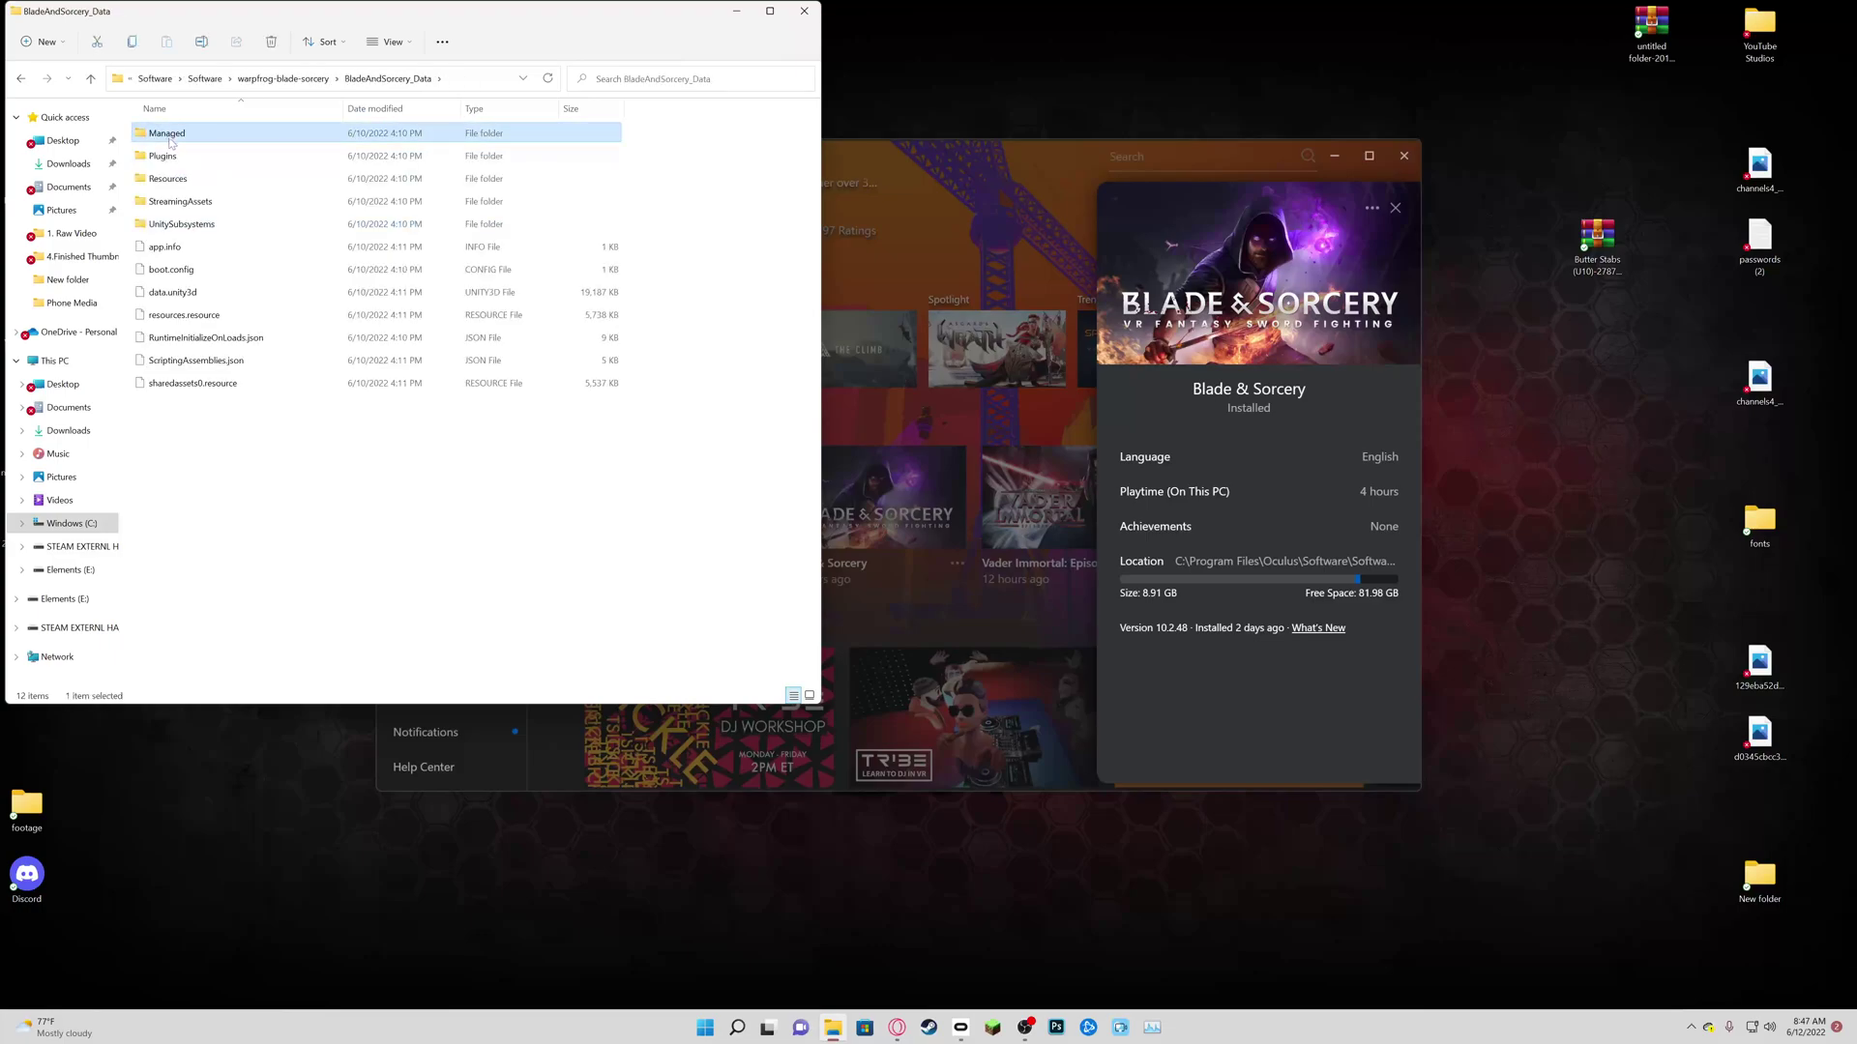
{"action": "double_click", "coordinate": [175, 203]}
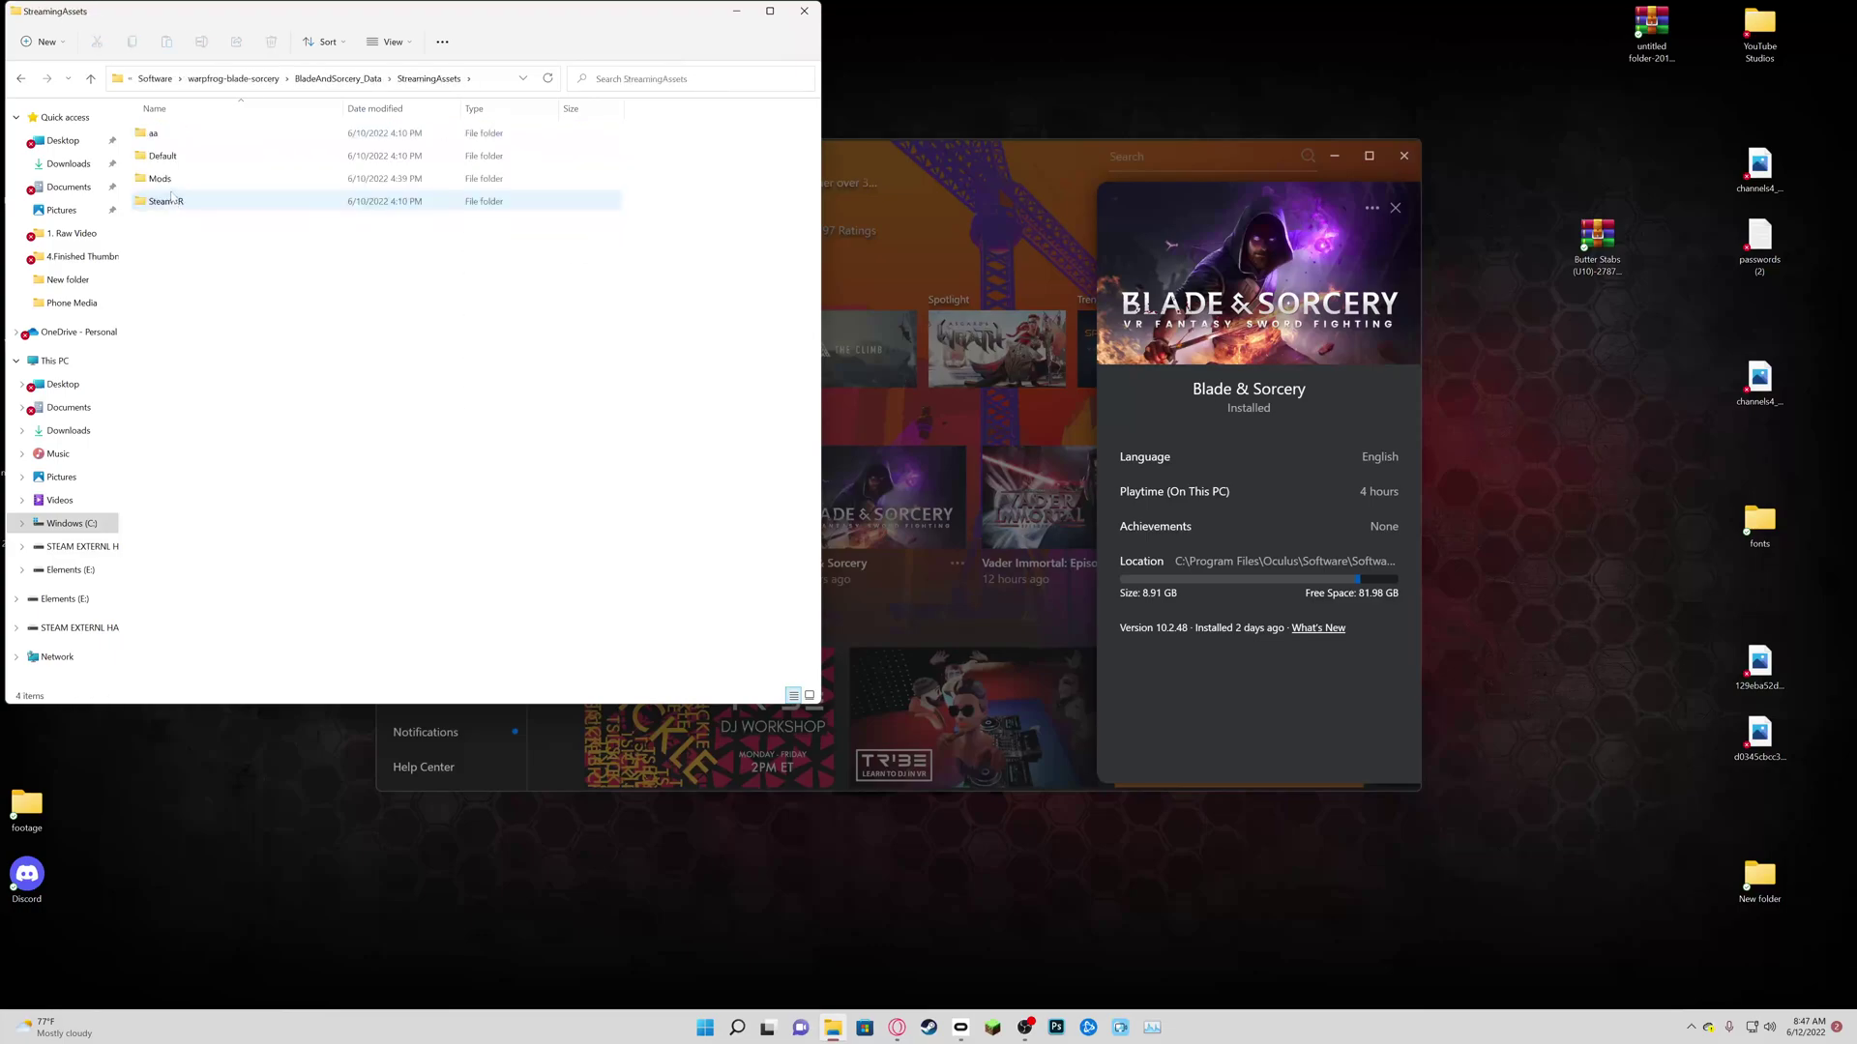
{"action": "double_click", "coordinate": [159, 179]}
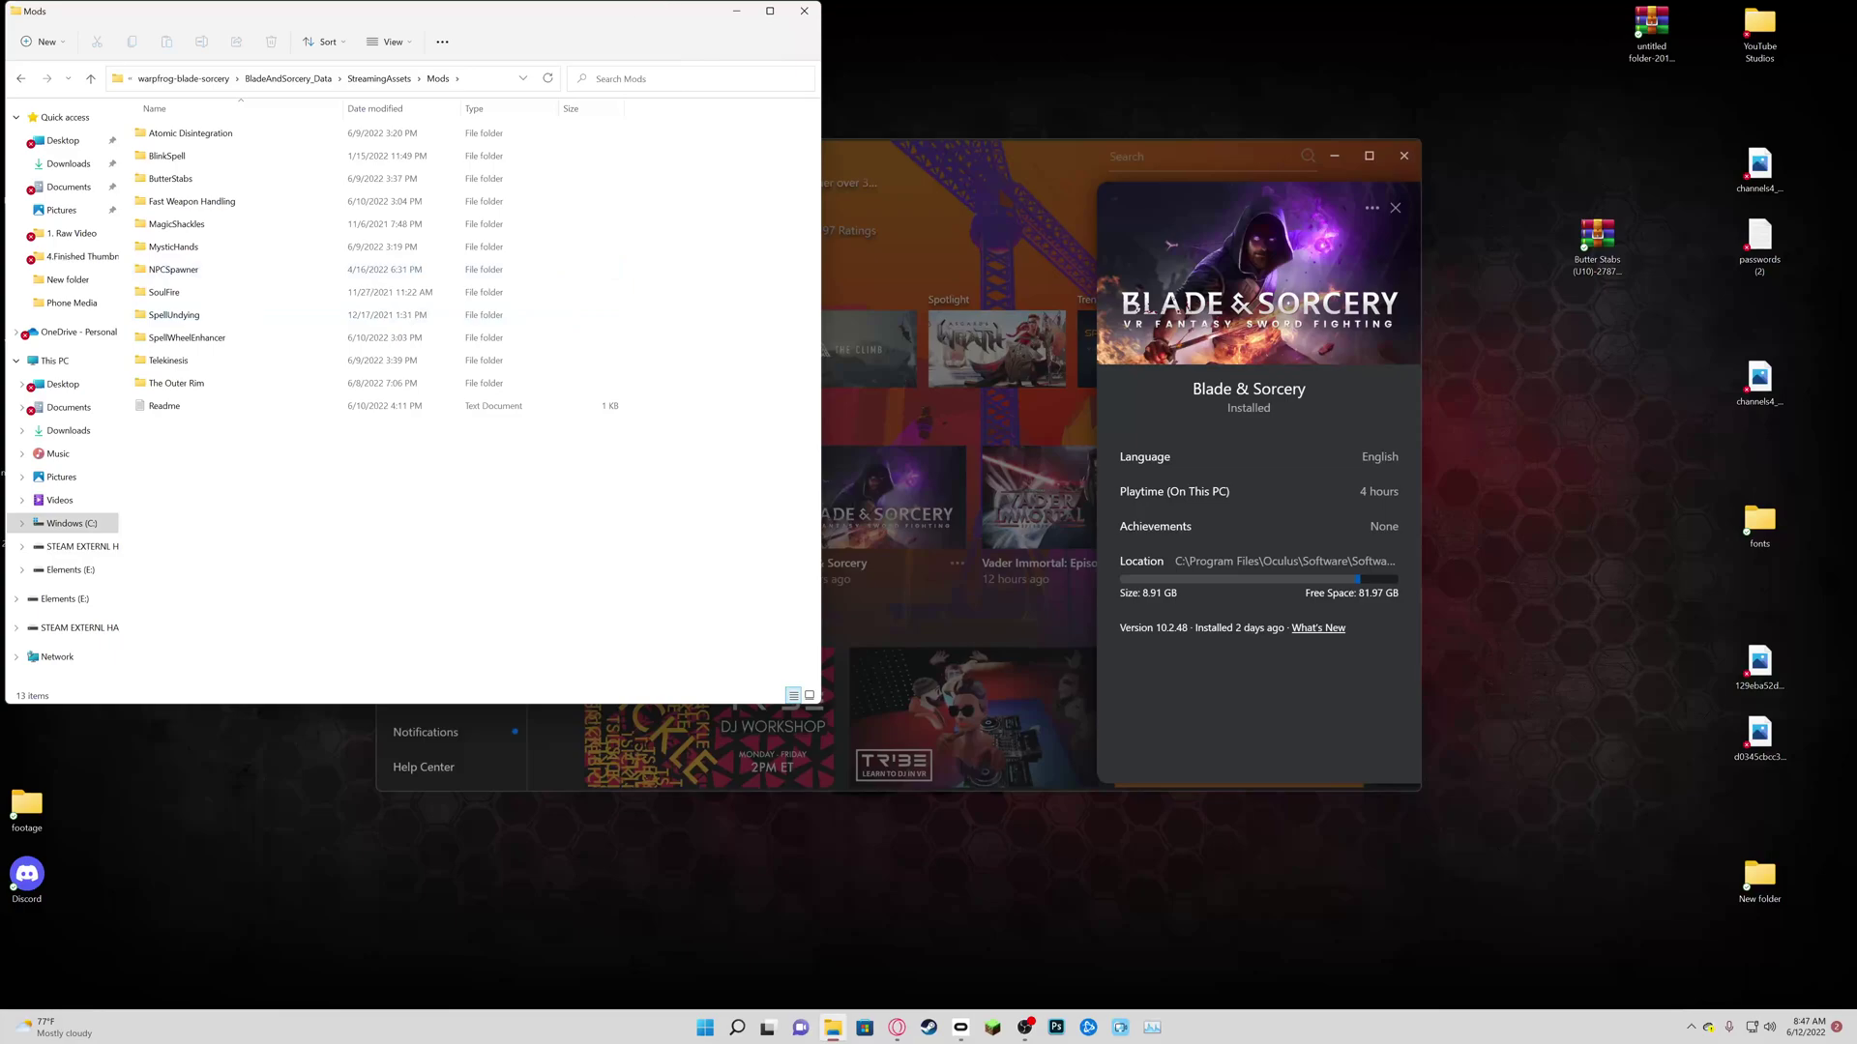
{"action": "left_click_drag", "start_coordinate": [685, 16], "coordinate": [1065, 301]}
{"action": "left_click", "coordinate": [1117, 301]}
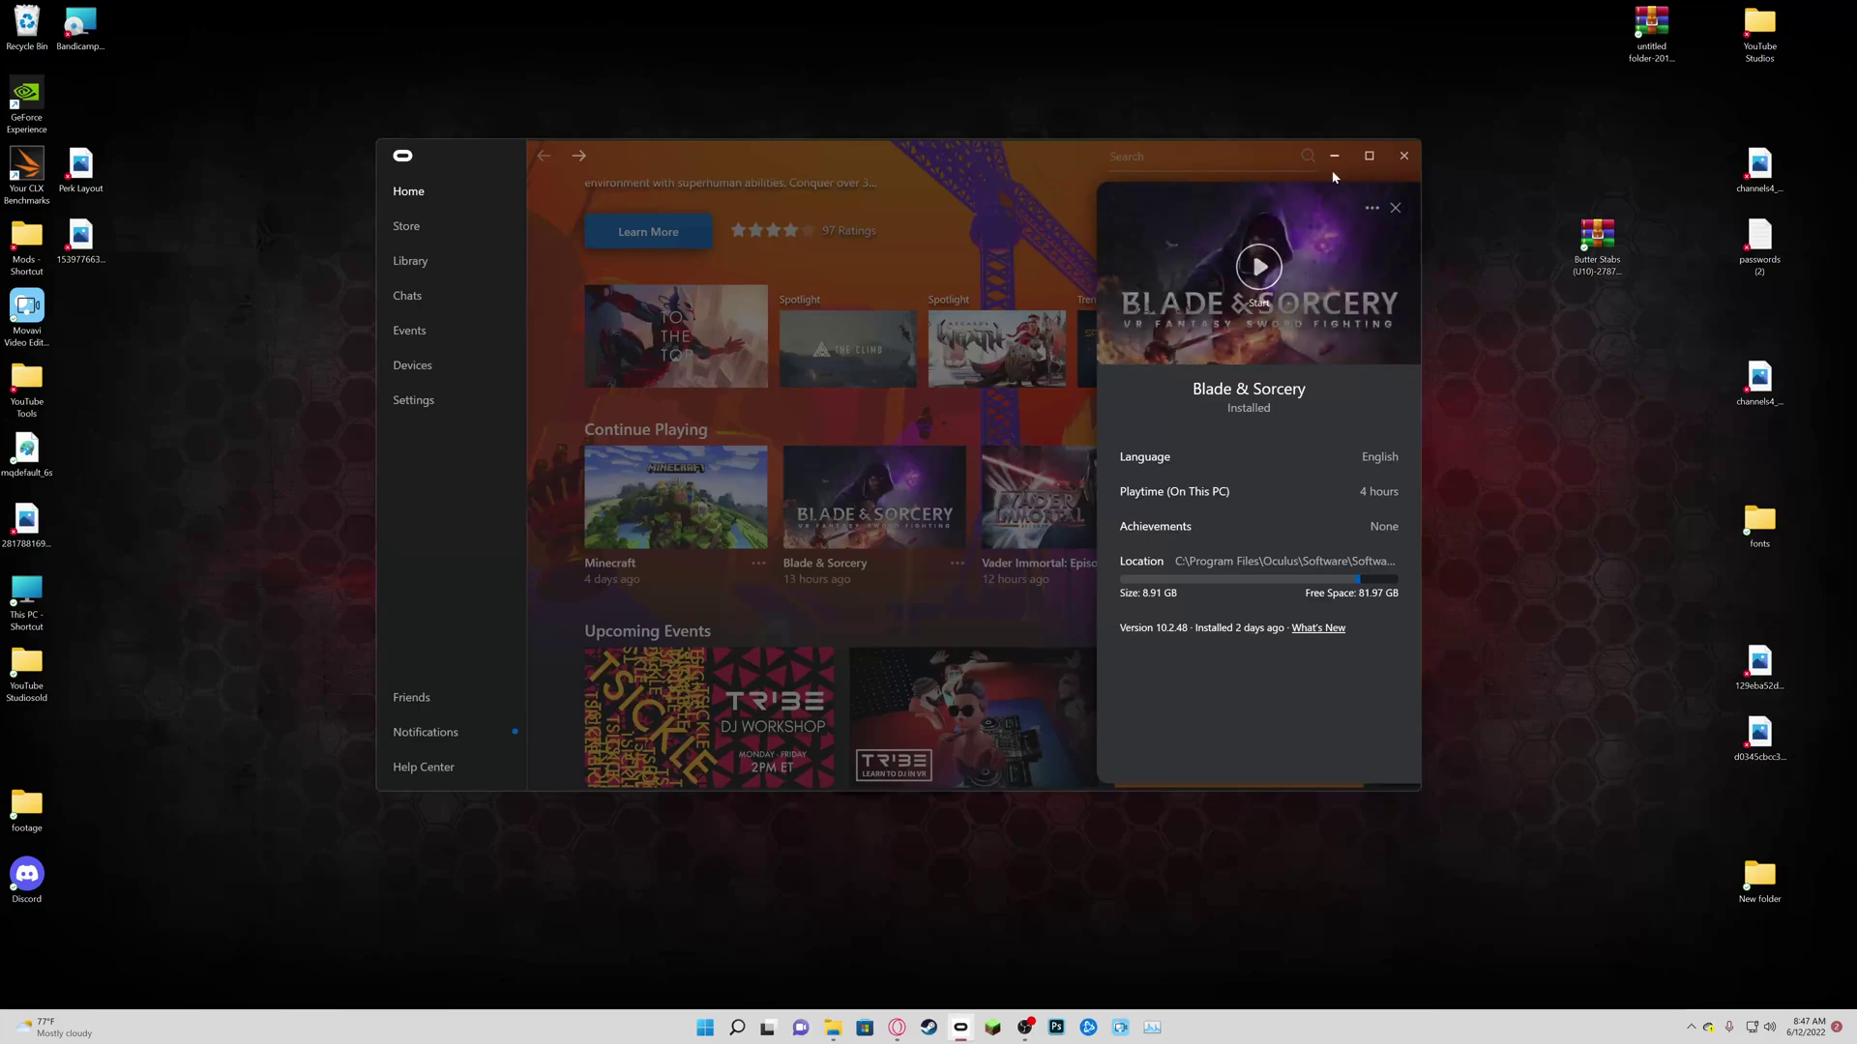
Step: Close Oculus and open the Nexus Mods Blade & Sorcery mods page, scrolling down to the pager
{"action": "left_click", "coordinate": [1404, 156]}
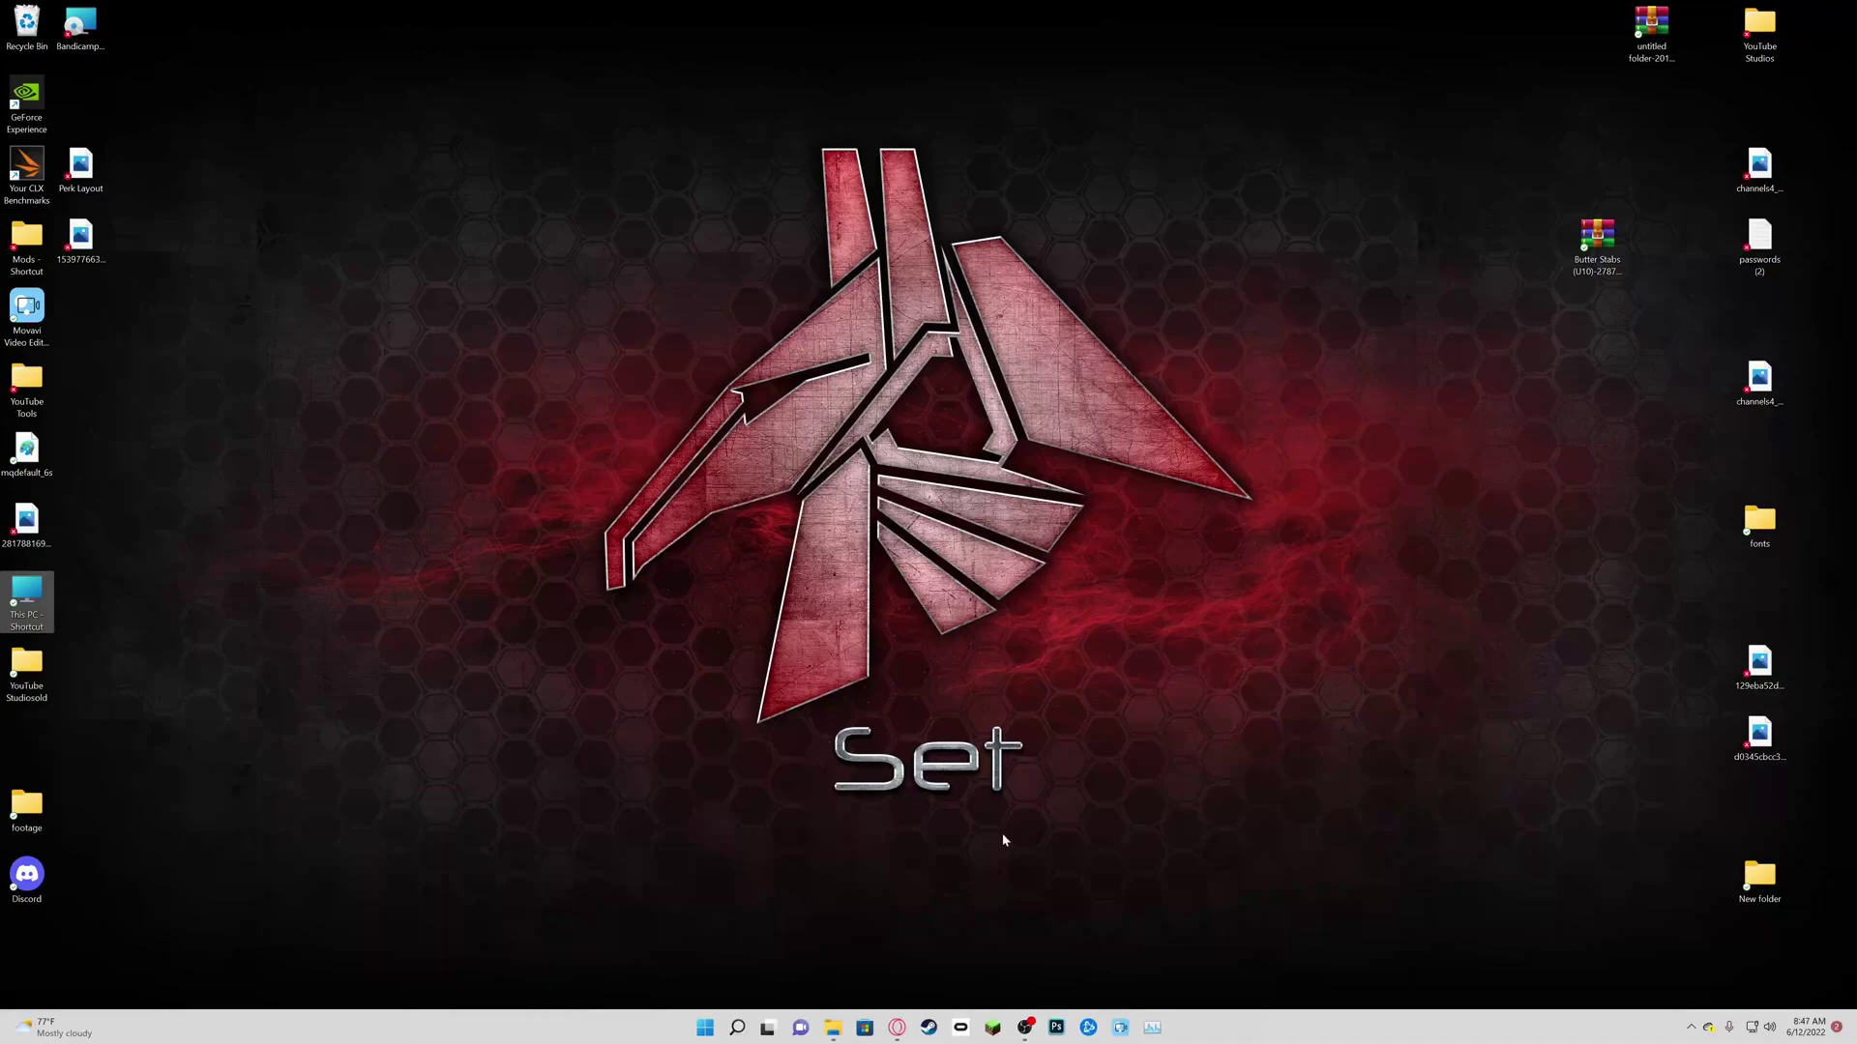
{"action": "left_click", "coordinate": [896, 1027]}
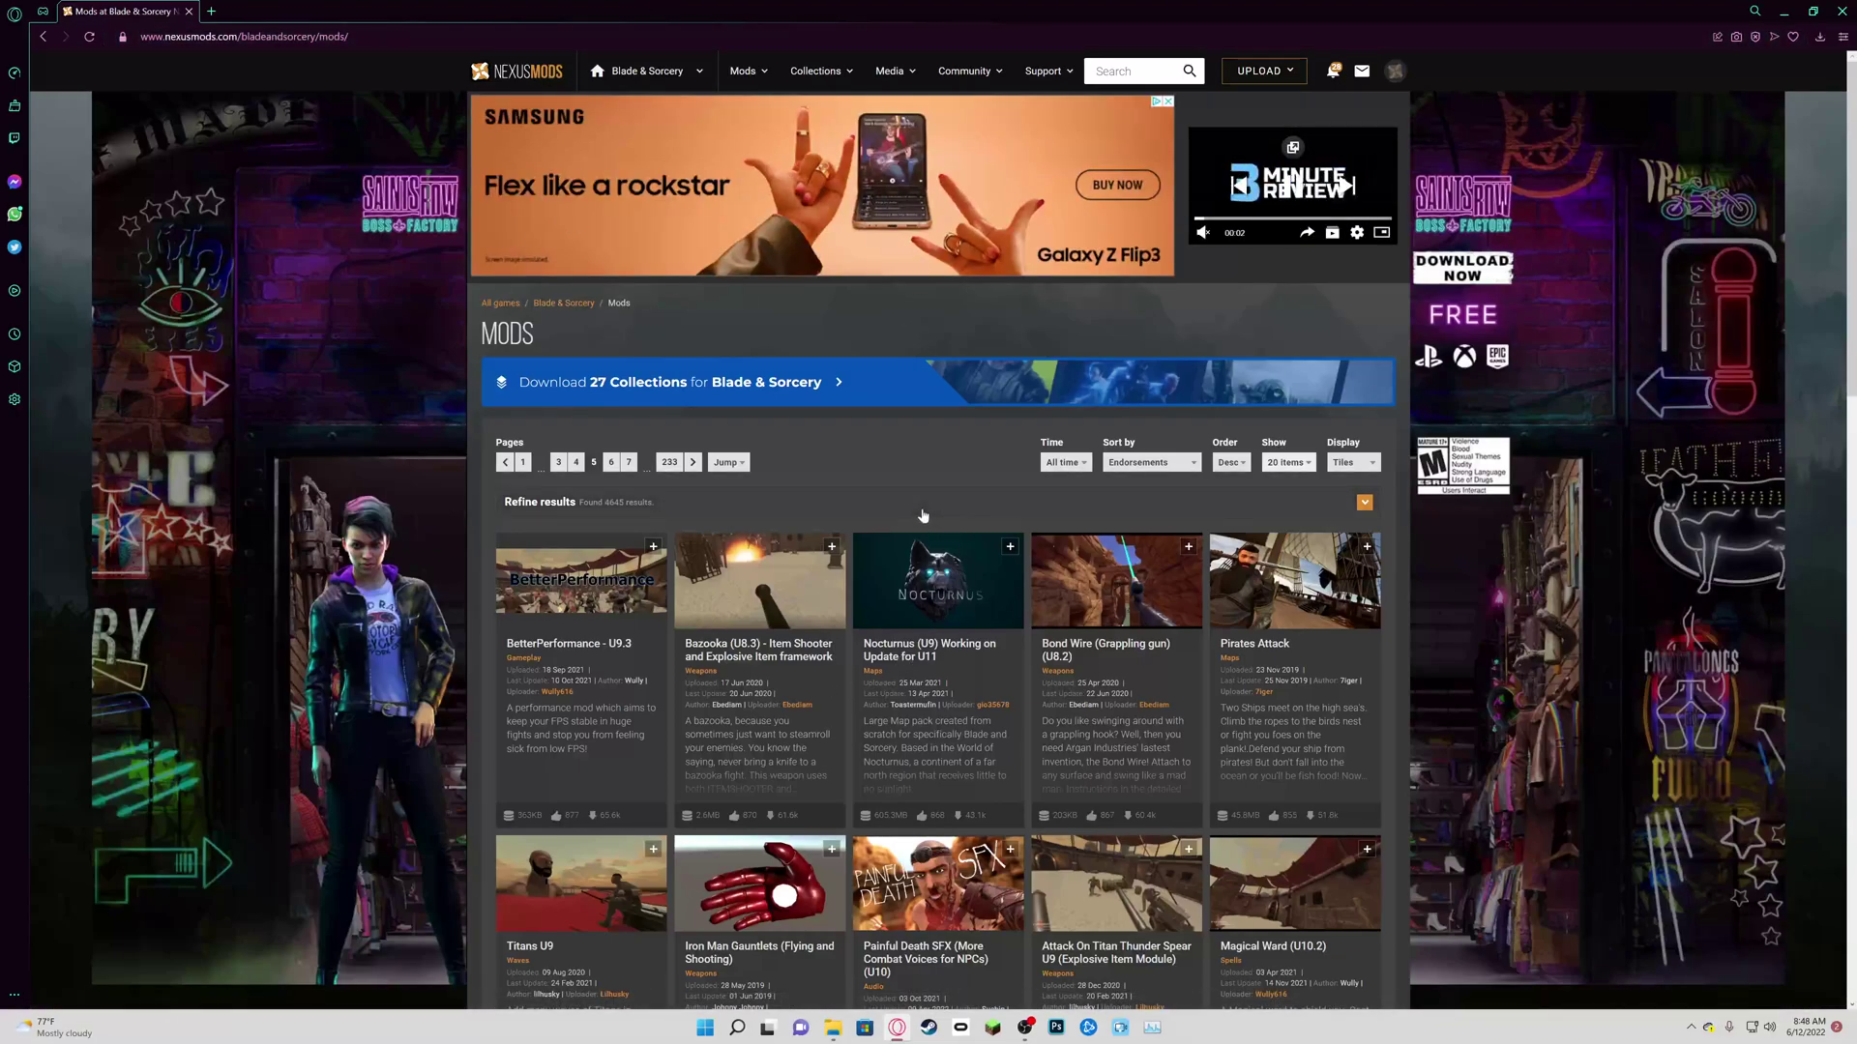
{"action": "scroll", "coordinate": [844, 414], "scroll_direction": "down", "scroll_amount": 3}
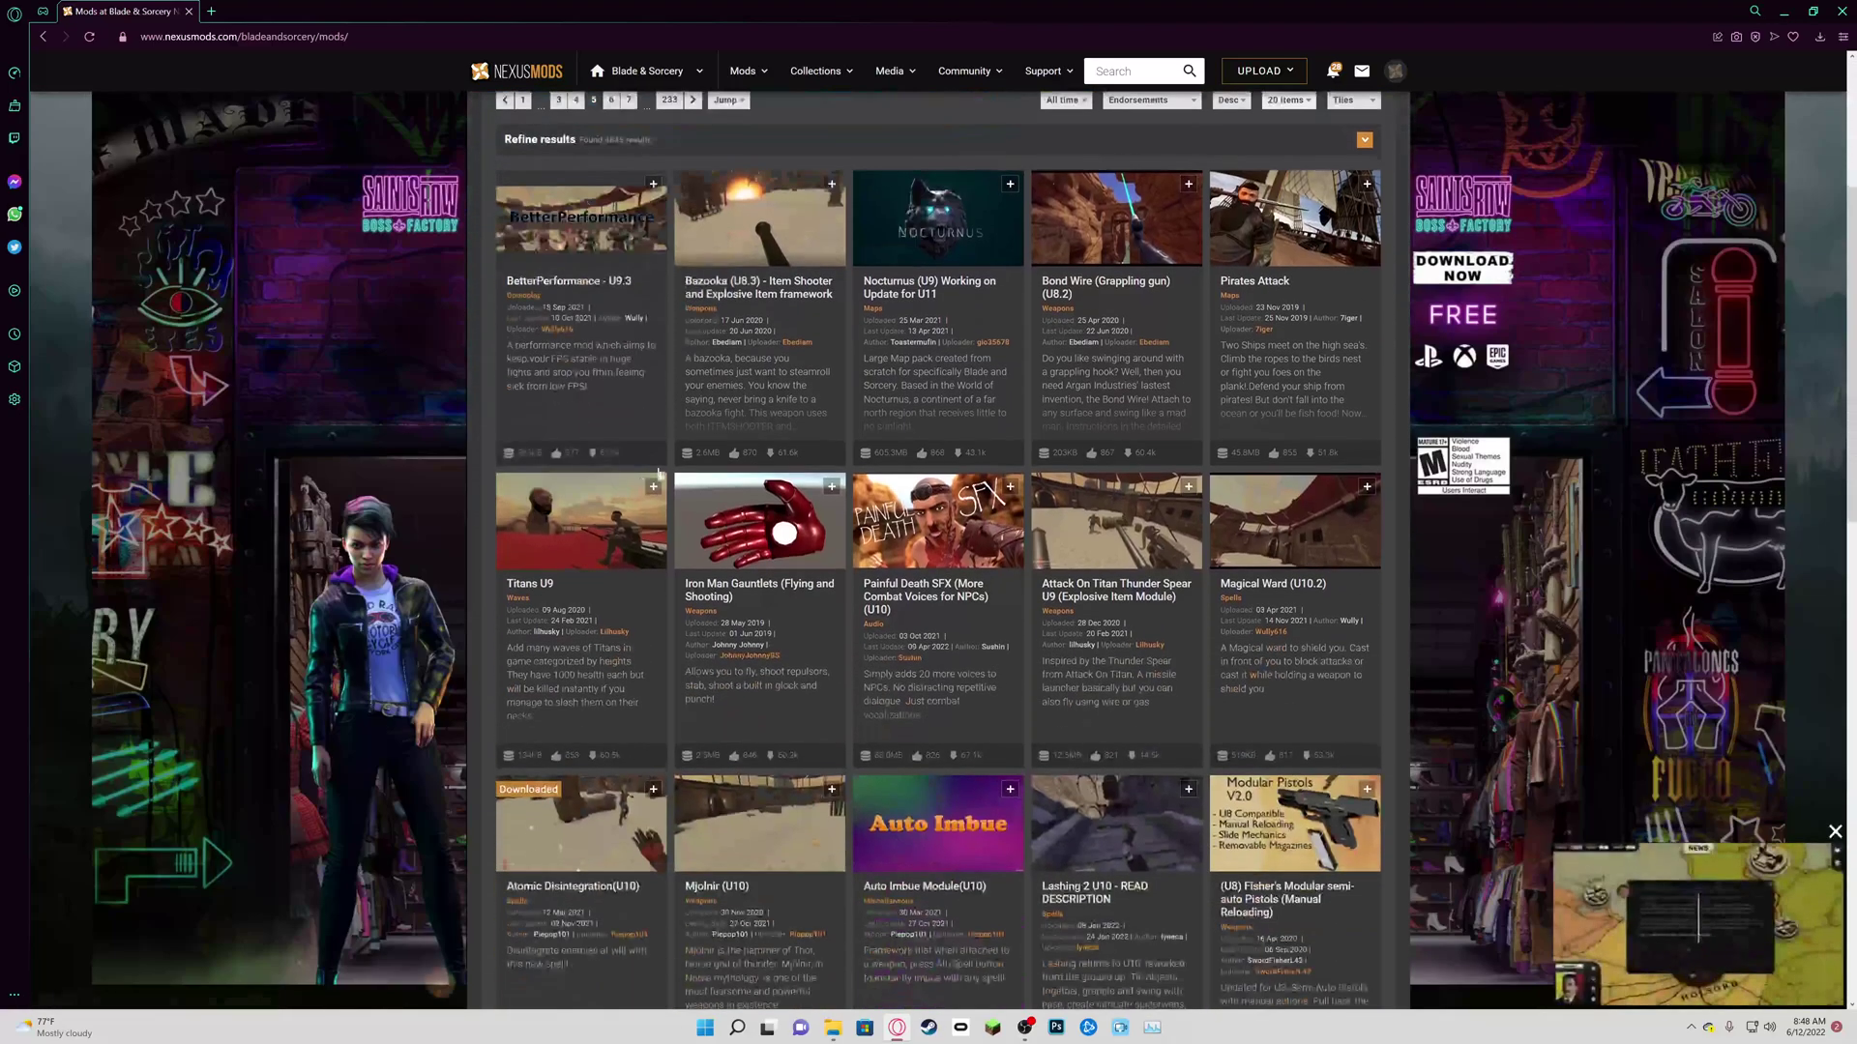
{"action": "scroll", "coordinate": [844, 414], "scroll_direction": "down", "scroll_amount": 4}
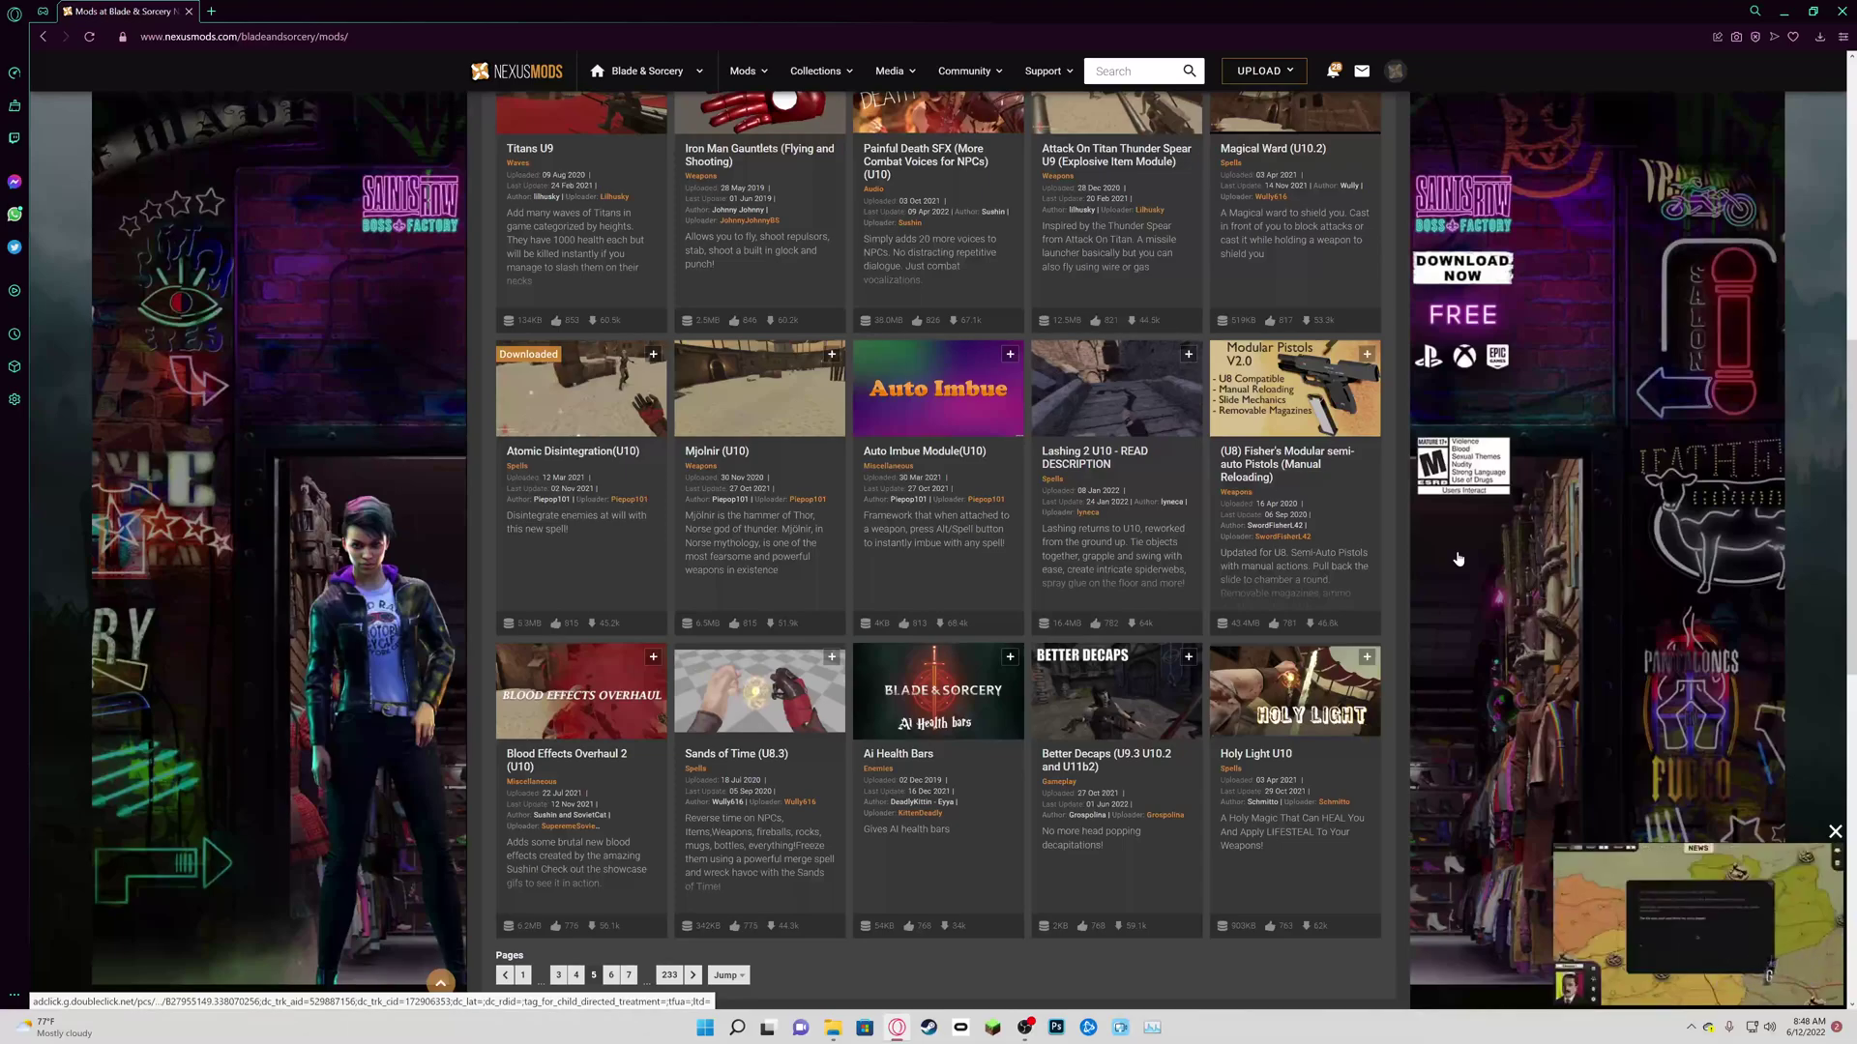
{"action": "scroll", "coordinate": [1472, 382], "scroll_direction": "down", "scroll_amount": 2}
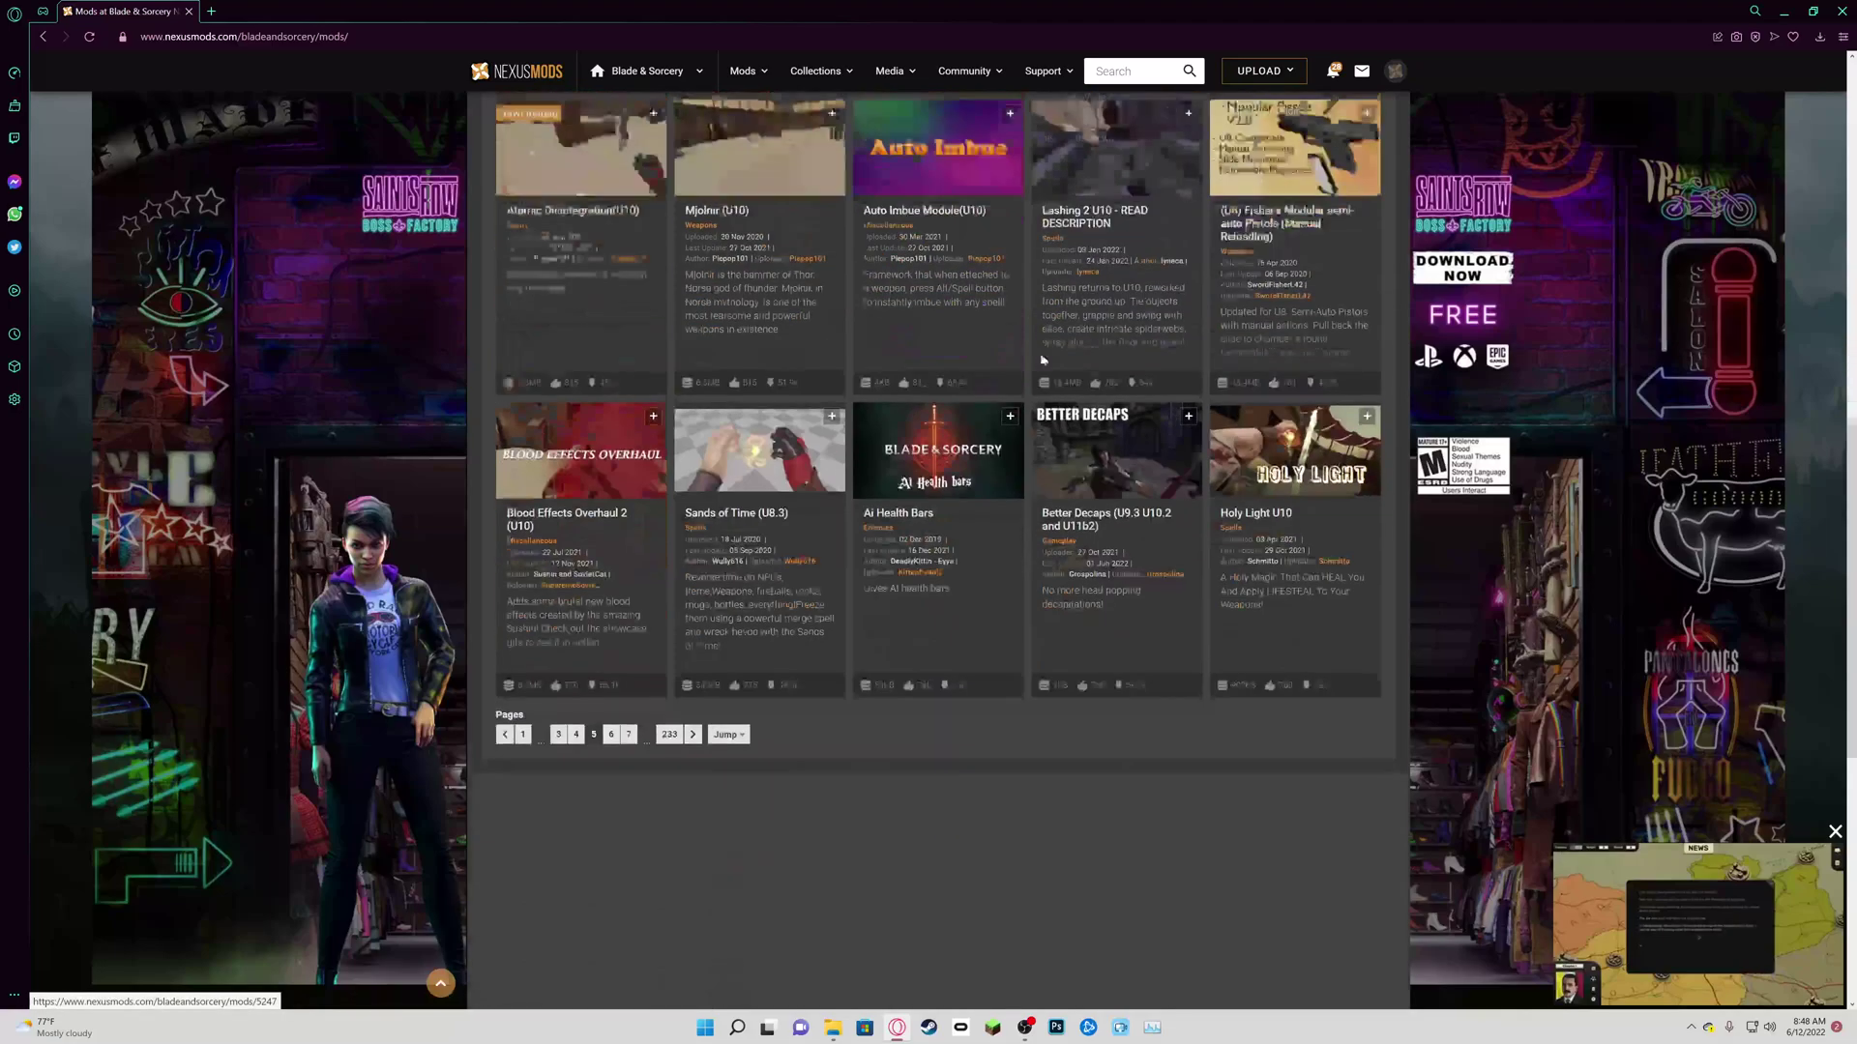
Step: Go to page 6 of the mods list and scroll through its tiles to the last row
{"action": "left_click", "coordinate": [608, 834]}
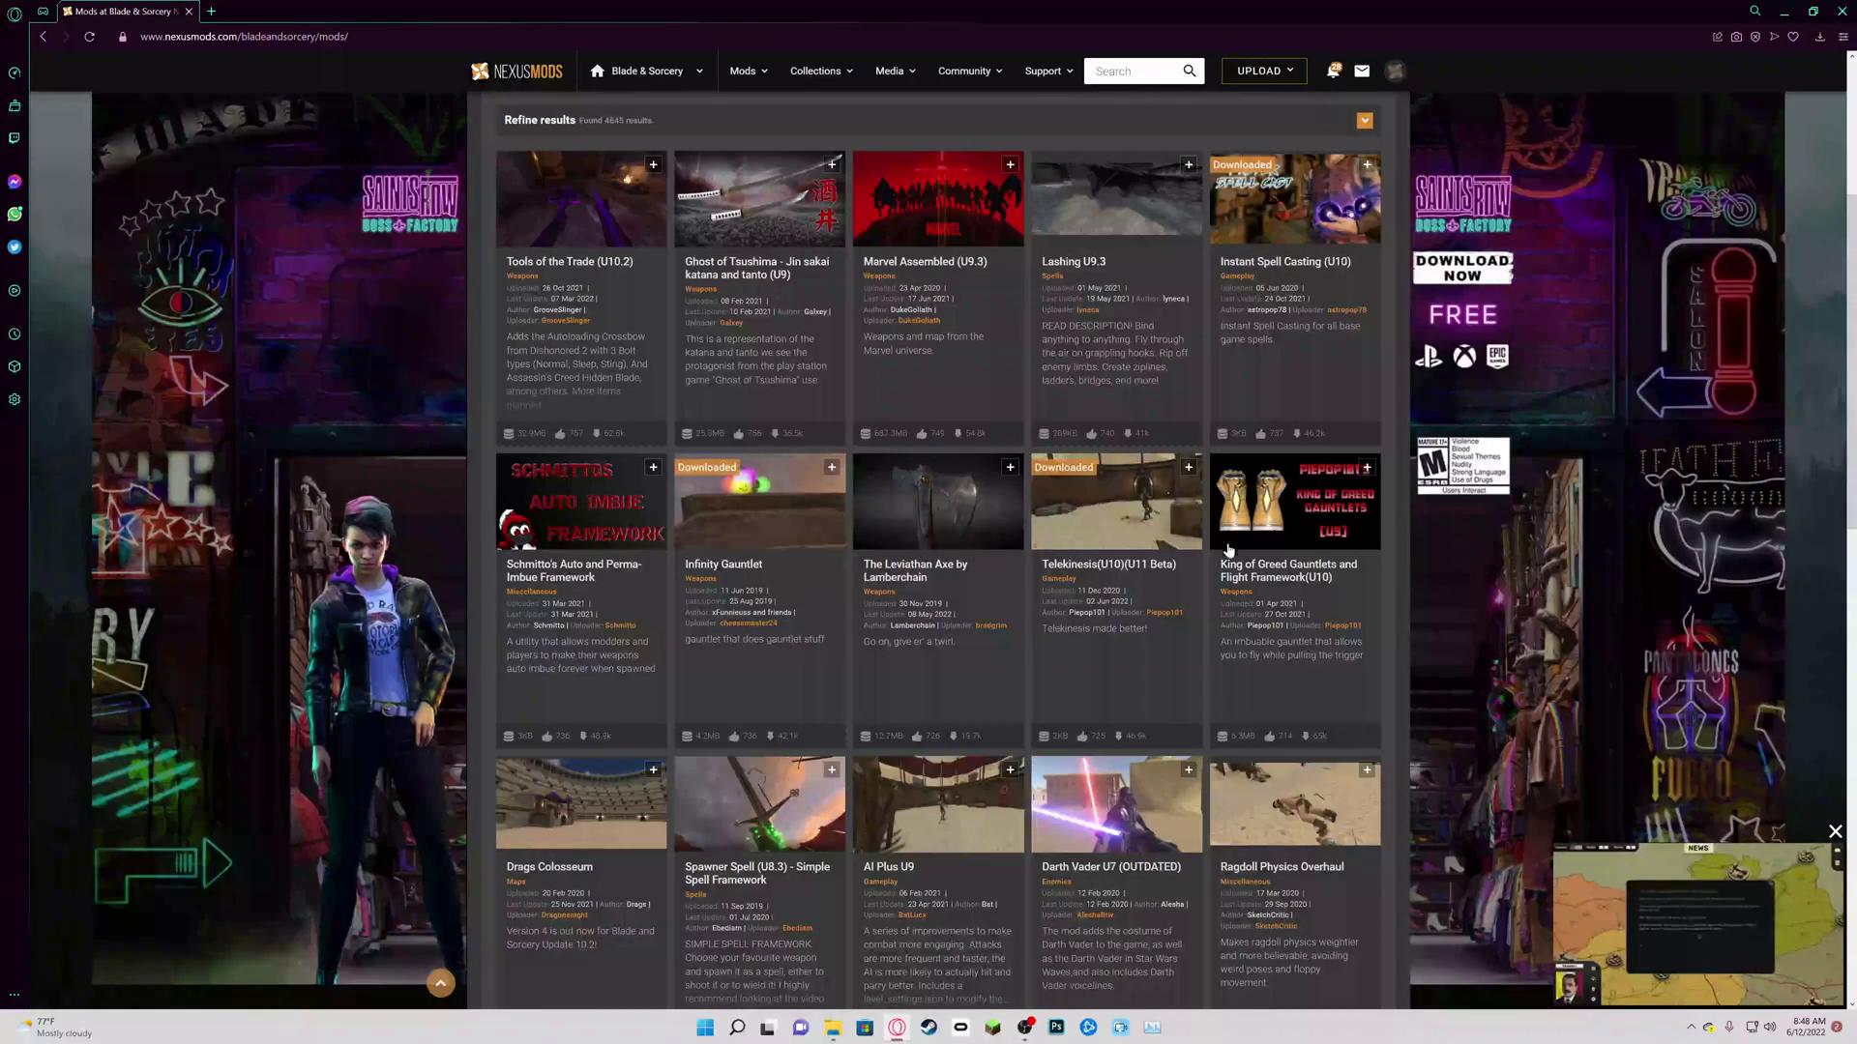
{"action": "scroll", "coordinate": [1228, 561], "scroll_direction": "up", "scroll_amount": 2}
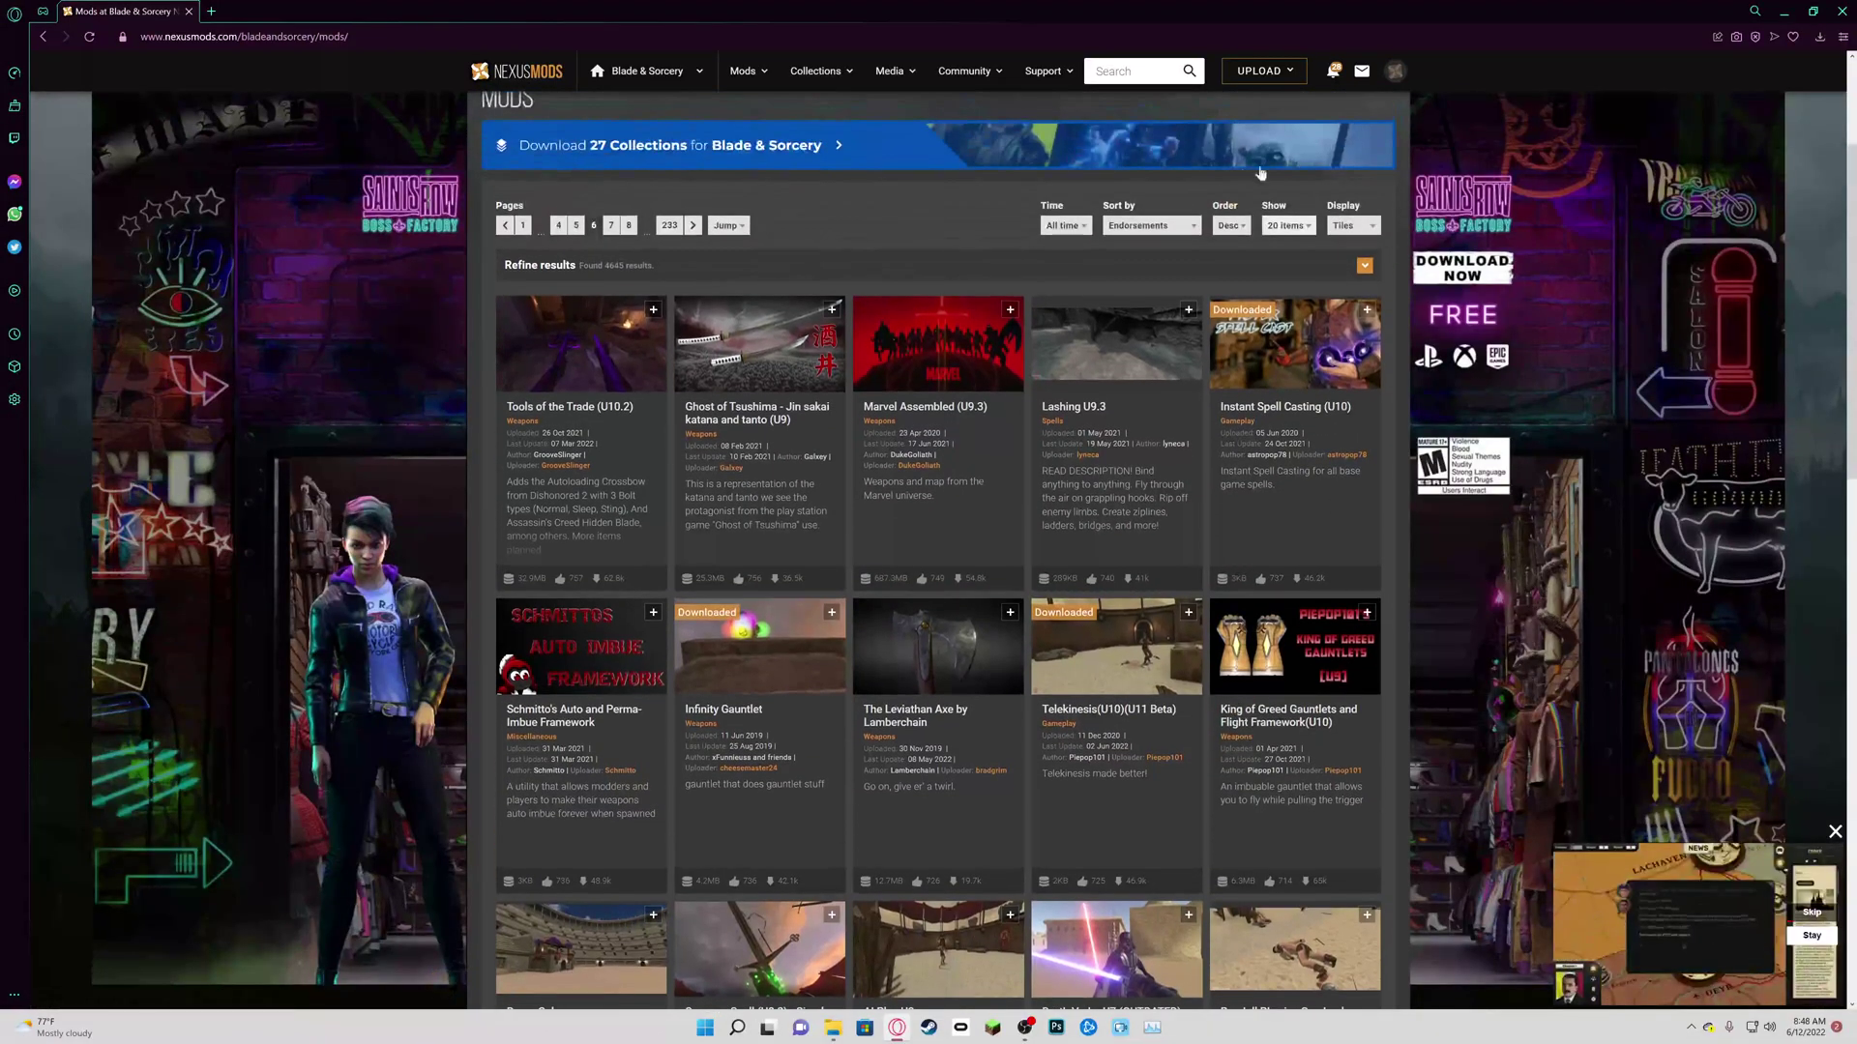
{"action": "scroll", "coordinate": [1277, 172], "scroll_direction": "up", "scroll_amount": 3}
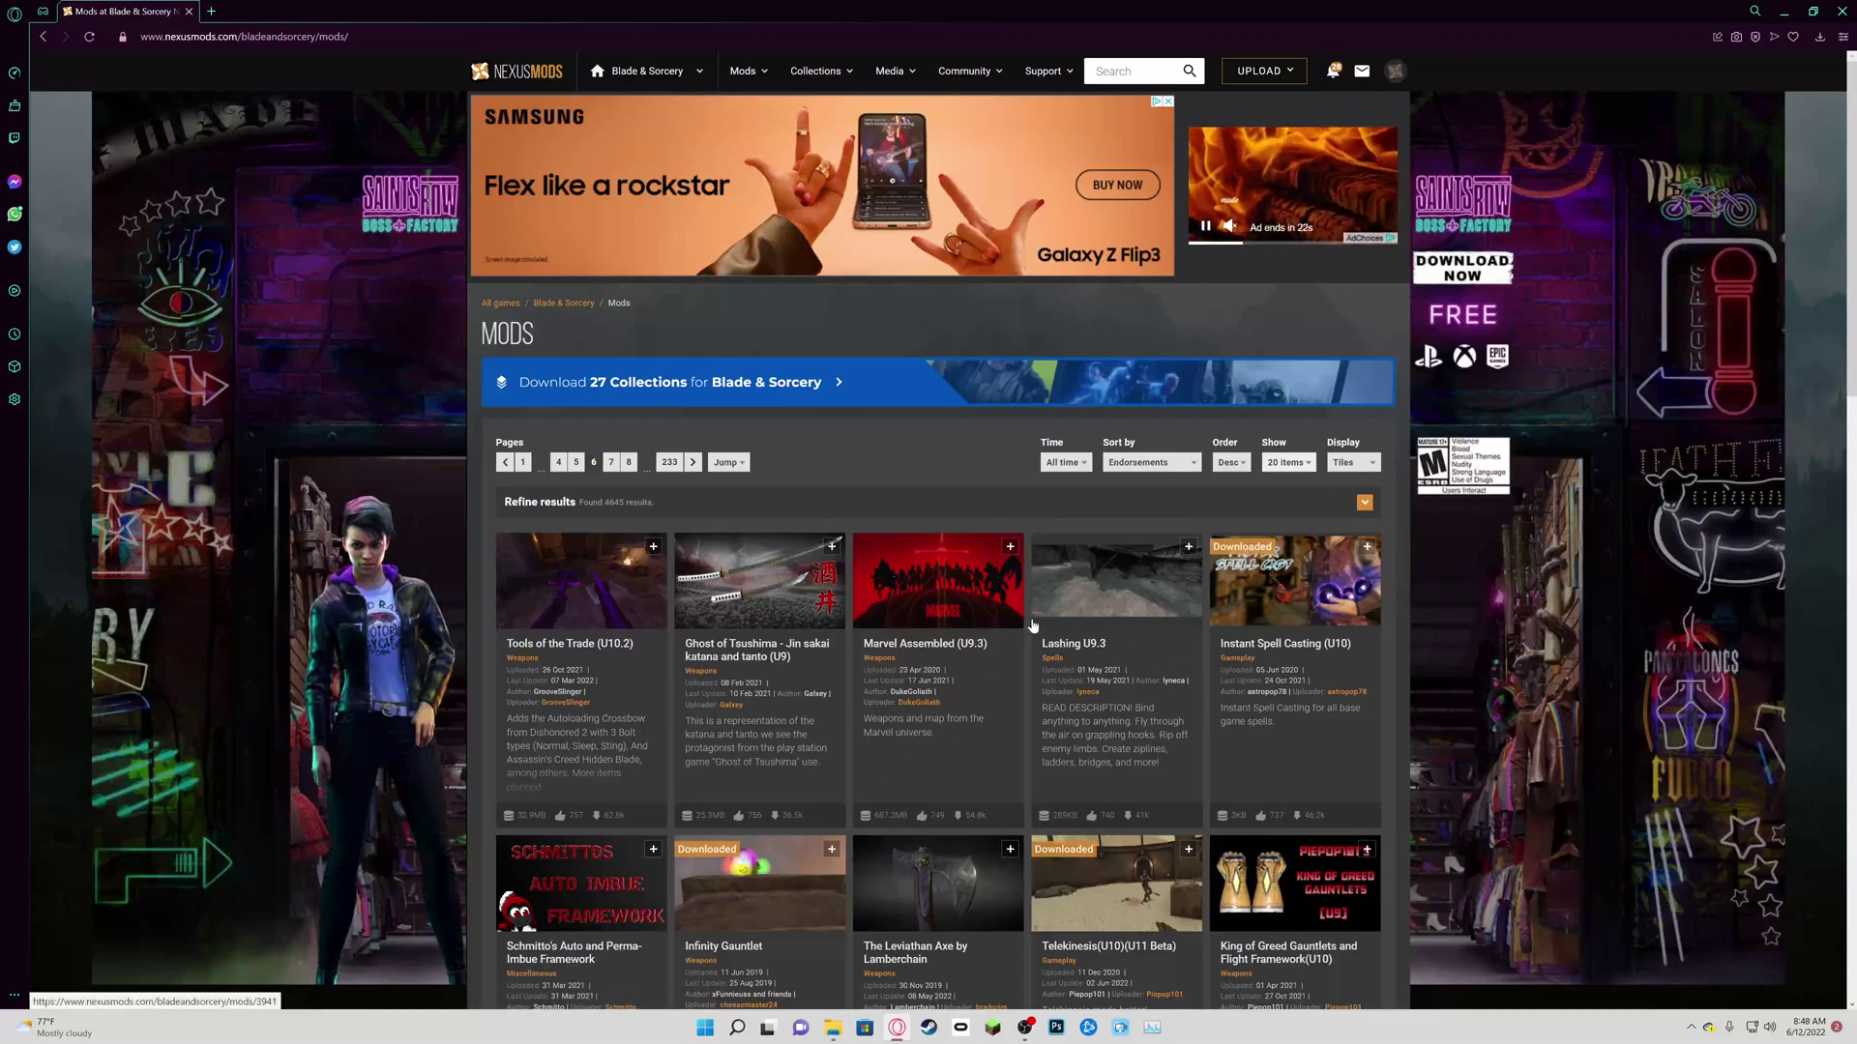
{"action": "scroll", "coordinate": [971, 615], "scroll_direction": "down", "scroll_amount": 3}
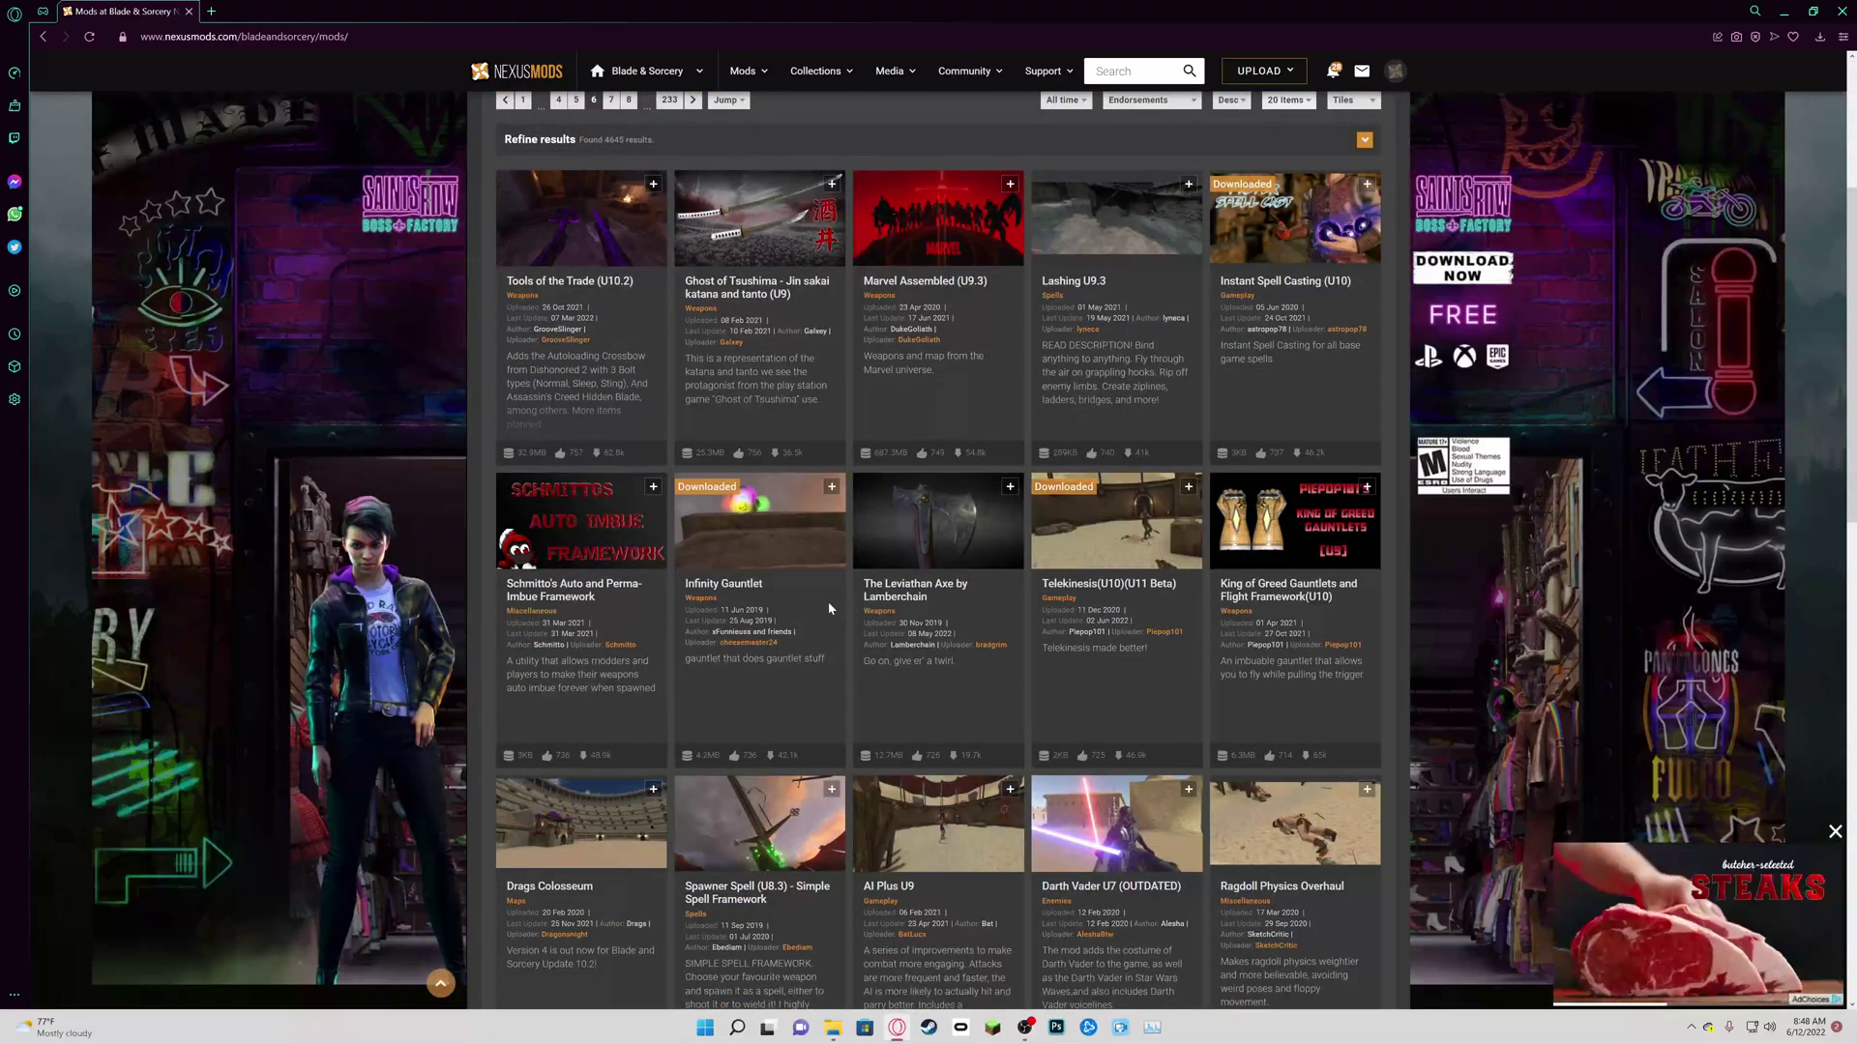
{"action": "scroll", "coordinate": [829, 608], "scroll_direction": "down", "scroll_amount": 1}
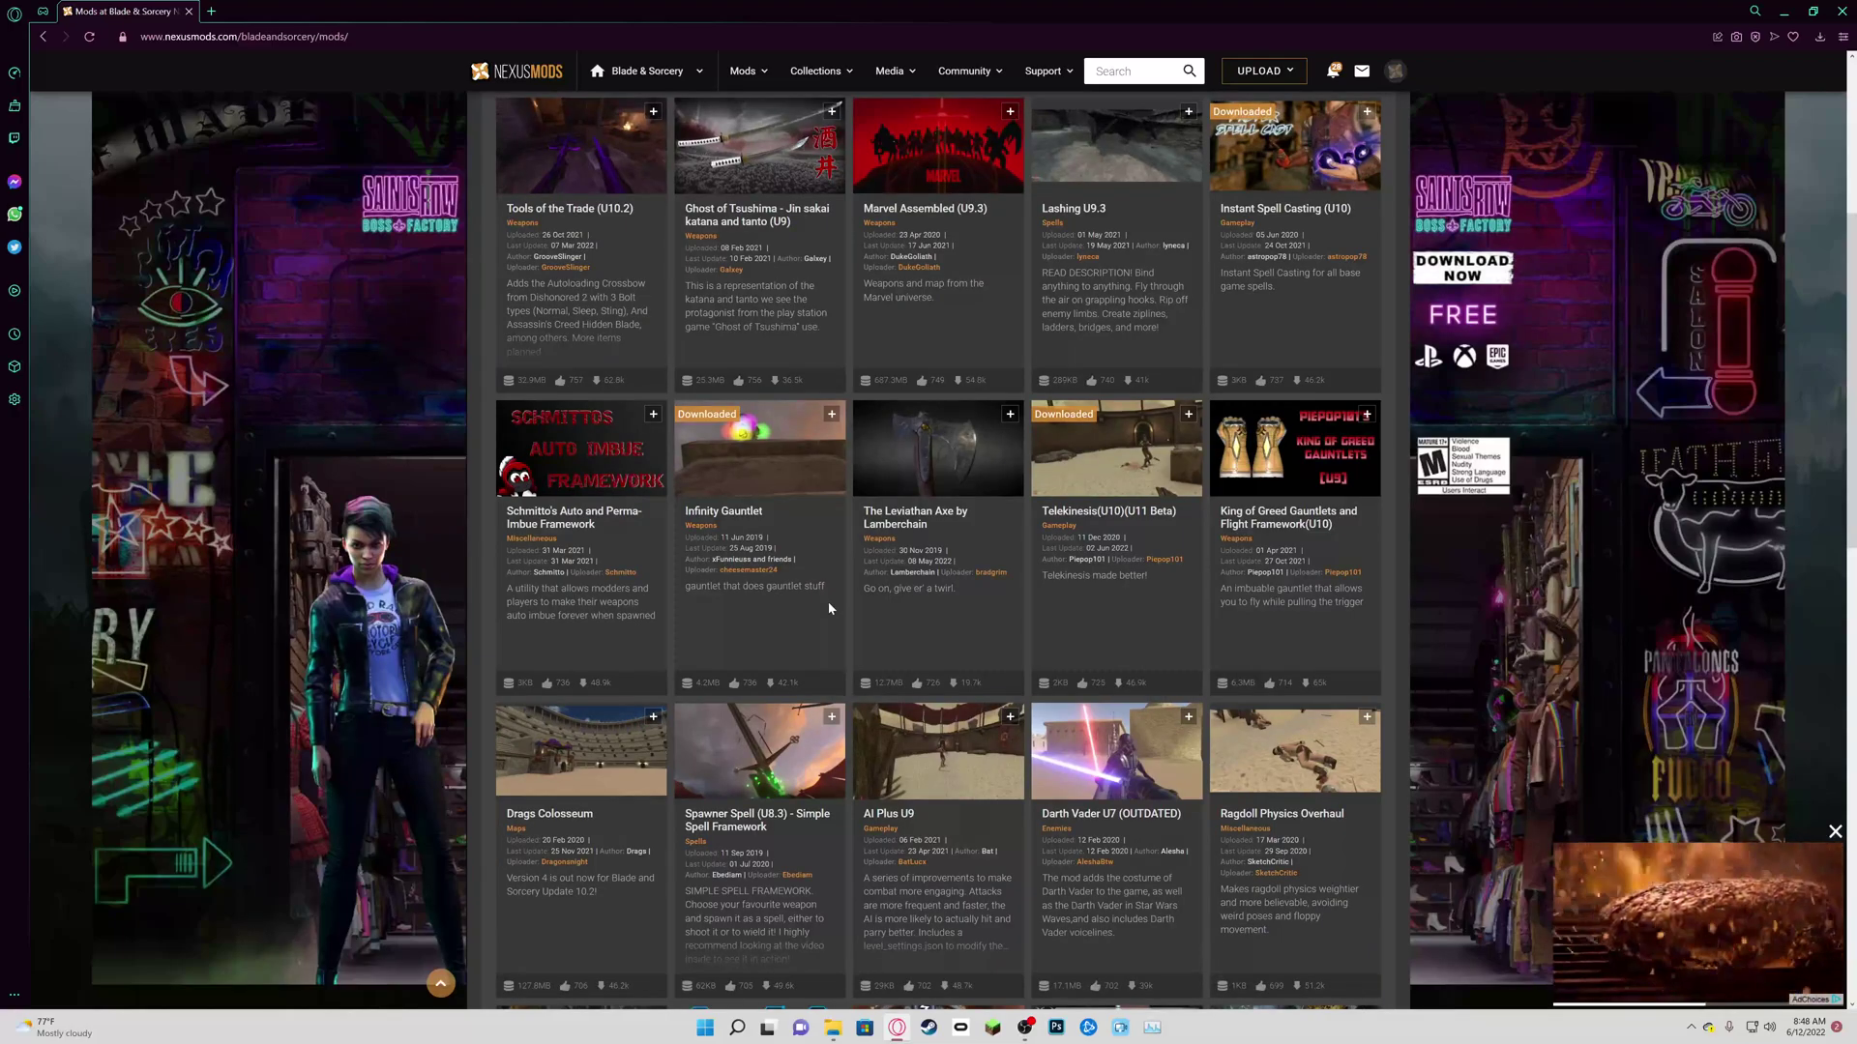
{"action": "scroll", "coordinate": [1056, 753], "scroll_direction": "down", "scroll_amount": 1}
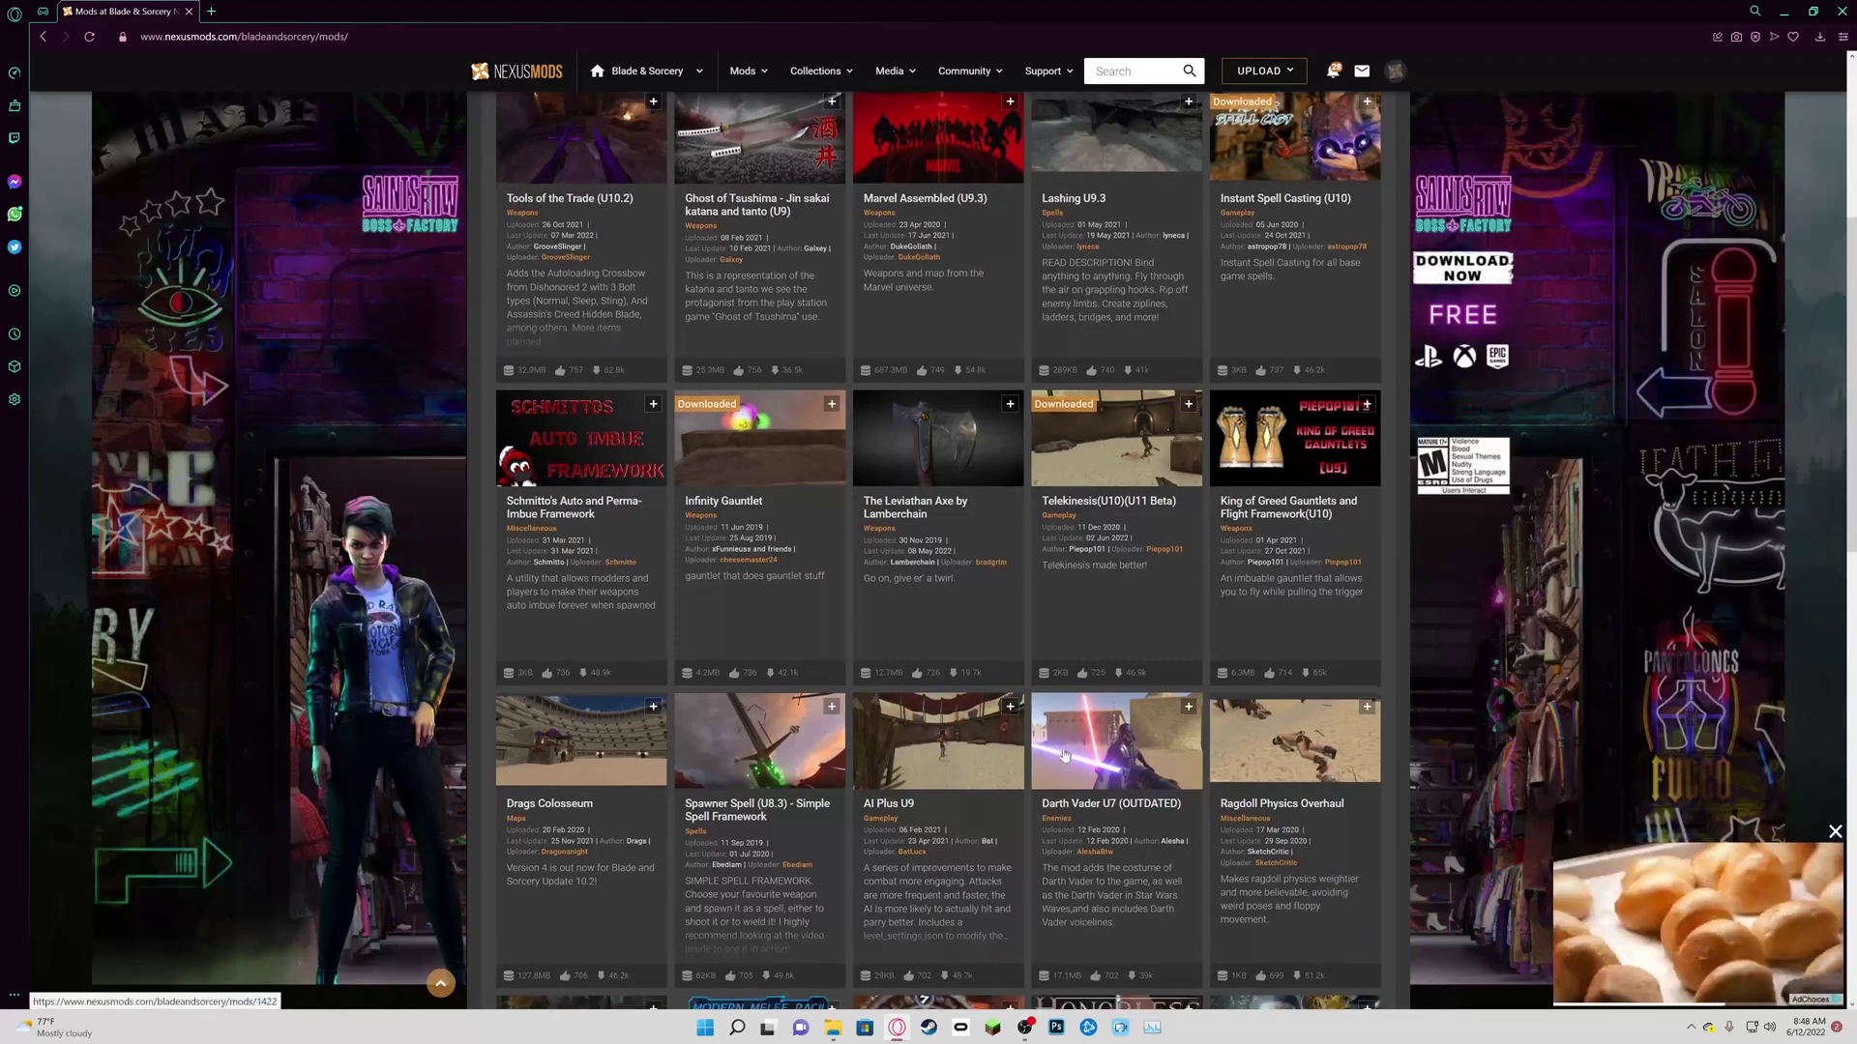
{"action": "scroll", "coordinate": [929, 551], "scroll_direction": "down", "scroll_amount": 3}
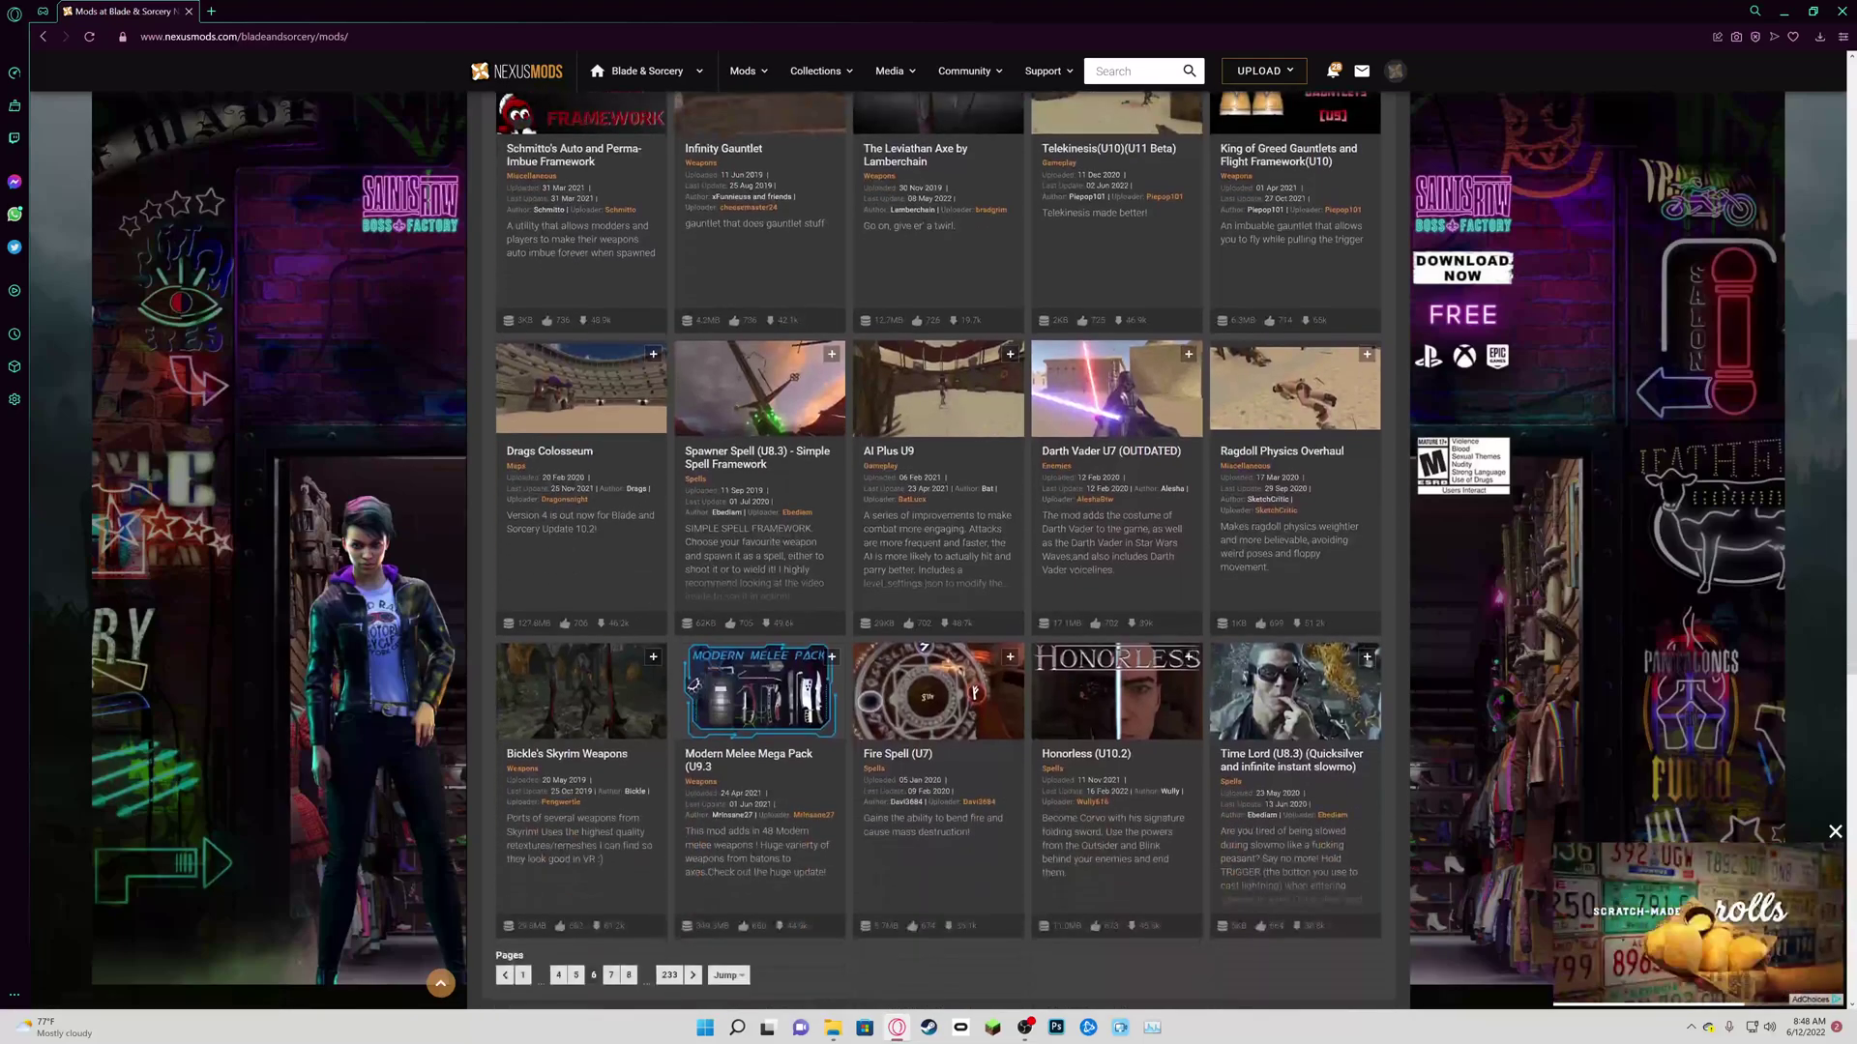
{"action": "scroll", "coordinate": [945, 696], "scroll_direction": "down", "scroll_amount": 2}
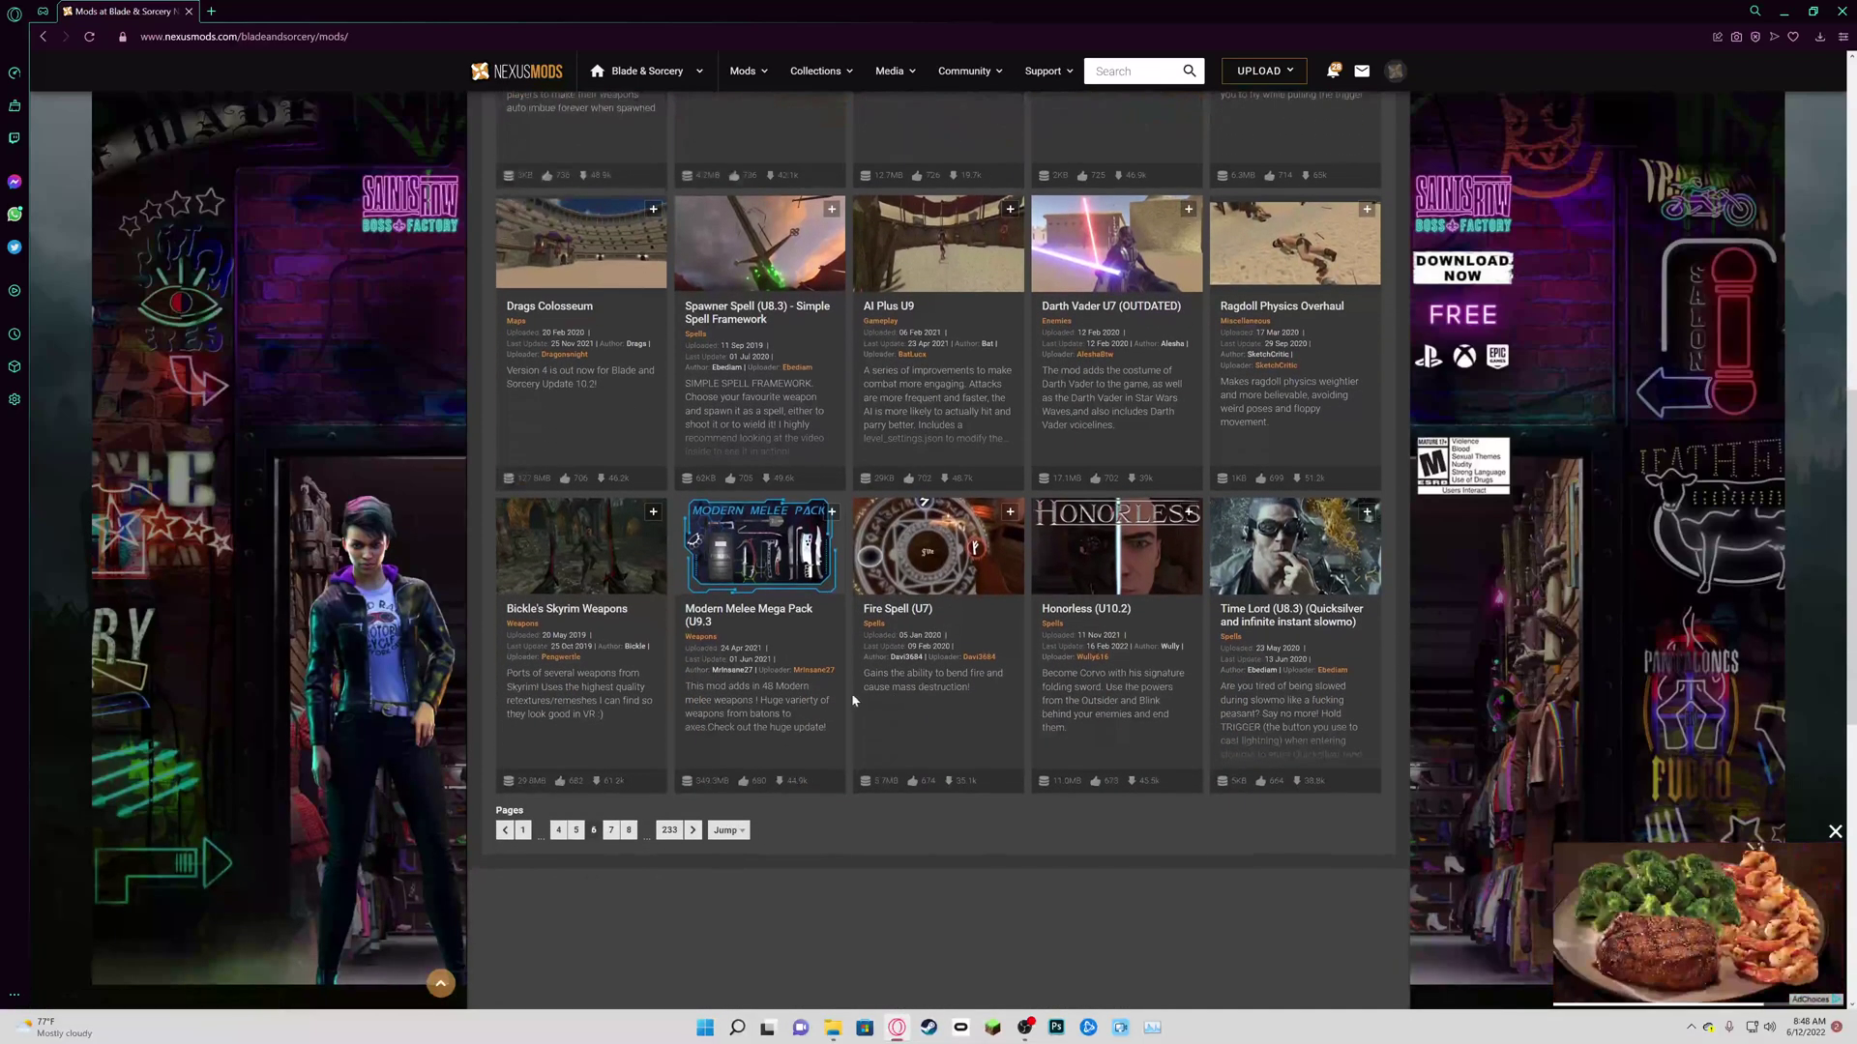
Step: Step through pages 4 and 6 to page 7 and scroll down to Healing Spell (U10)
{"action": "left_click", "coordinate": [552, 837]}
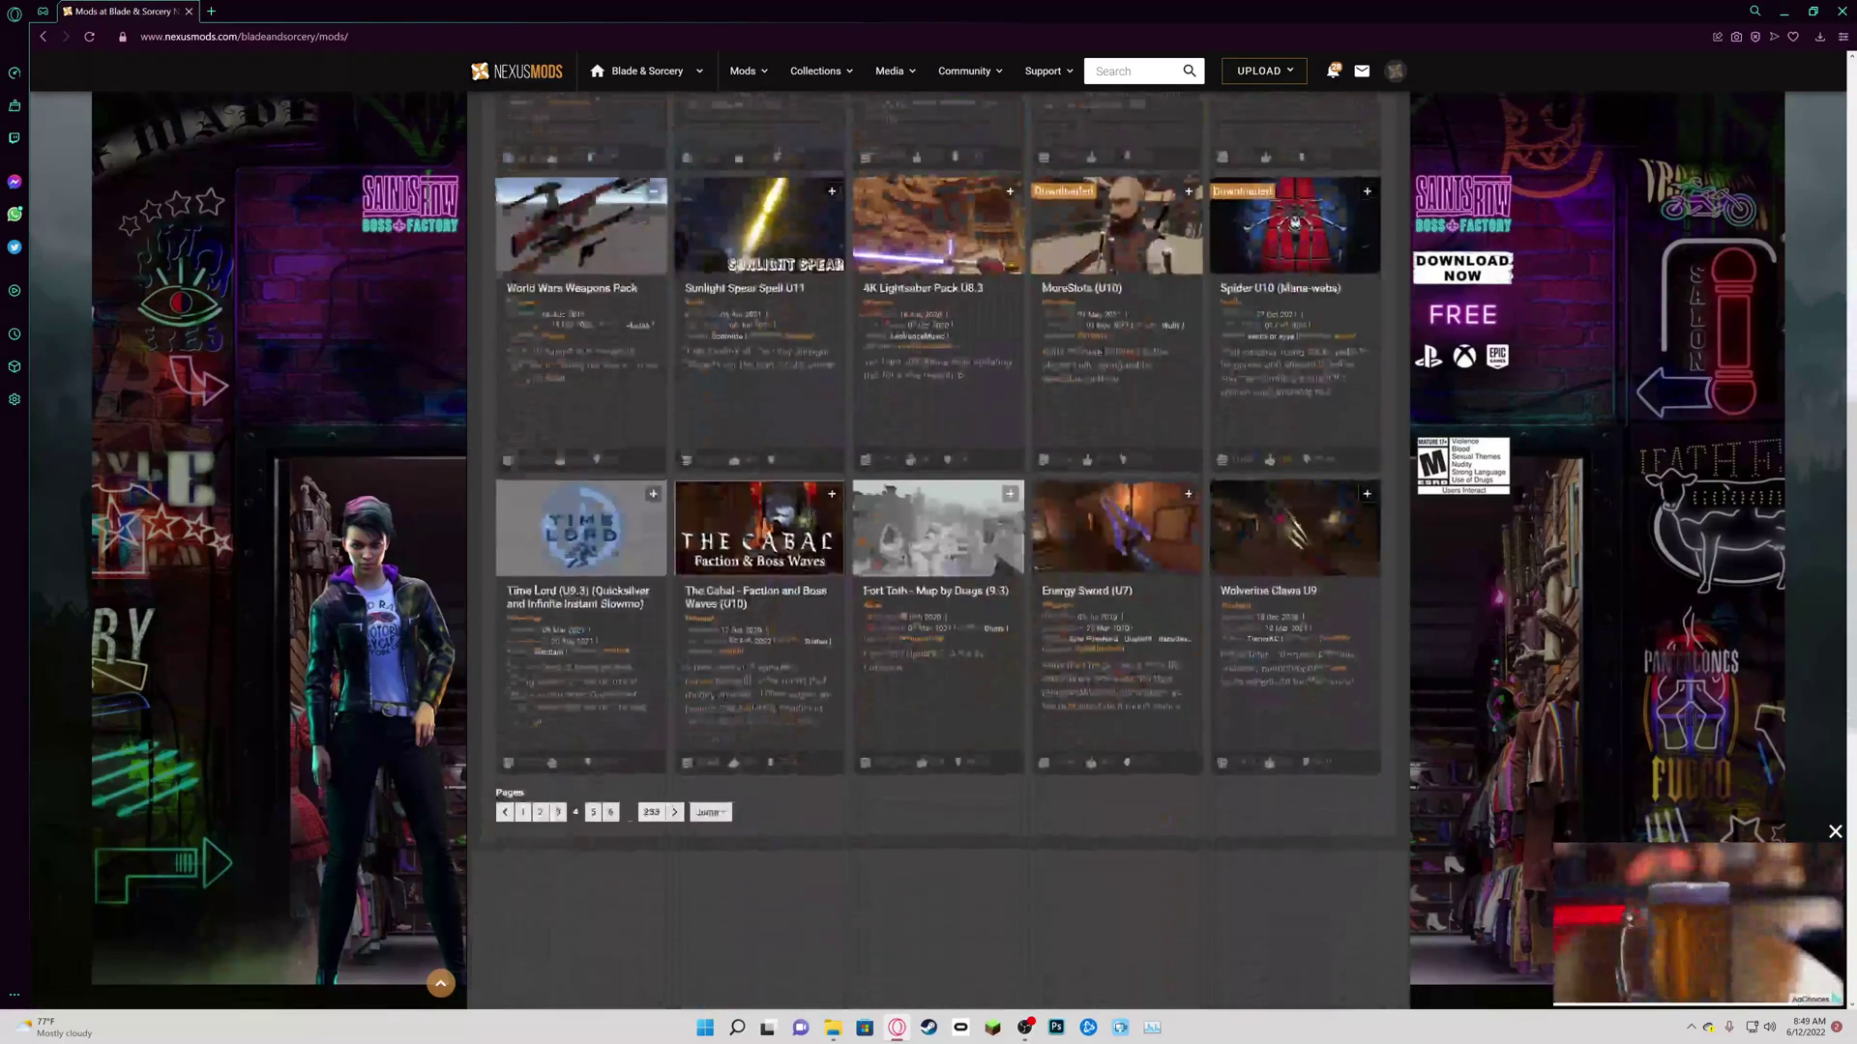
{"action": "left_click", "coordinate": [610, 837]}
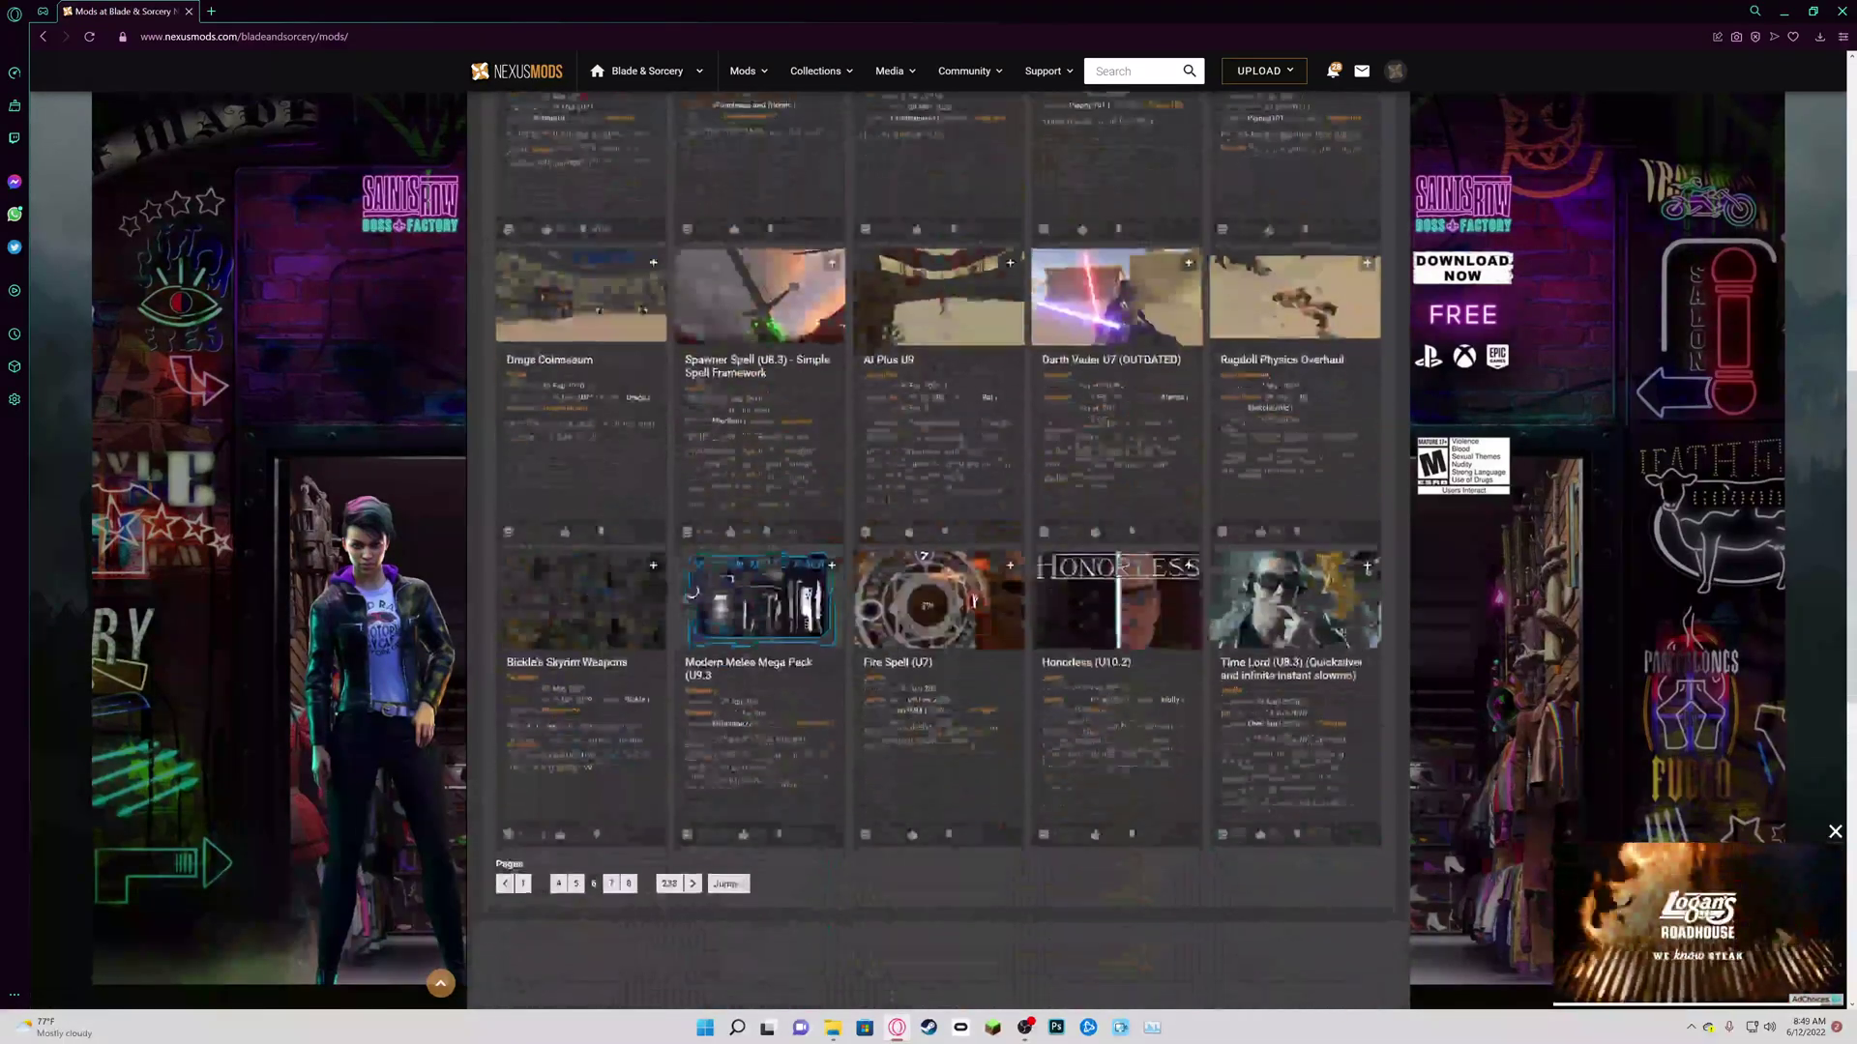
{"action": "left_click", "coordinate": [610, 884]}
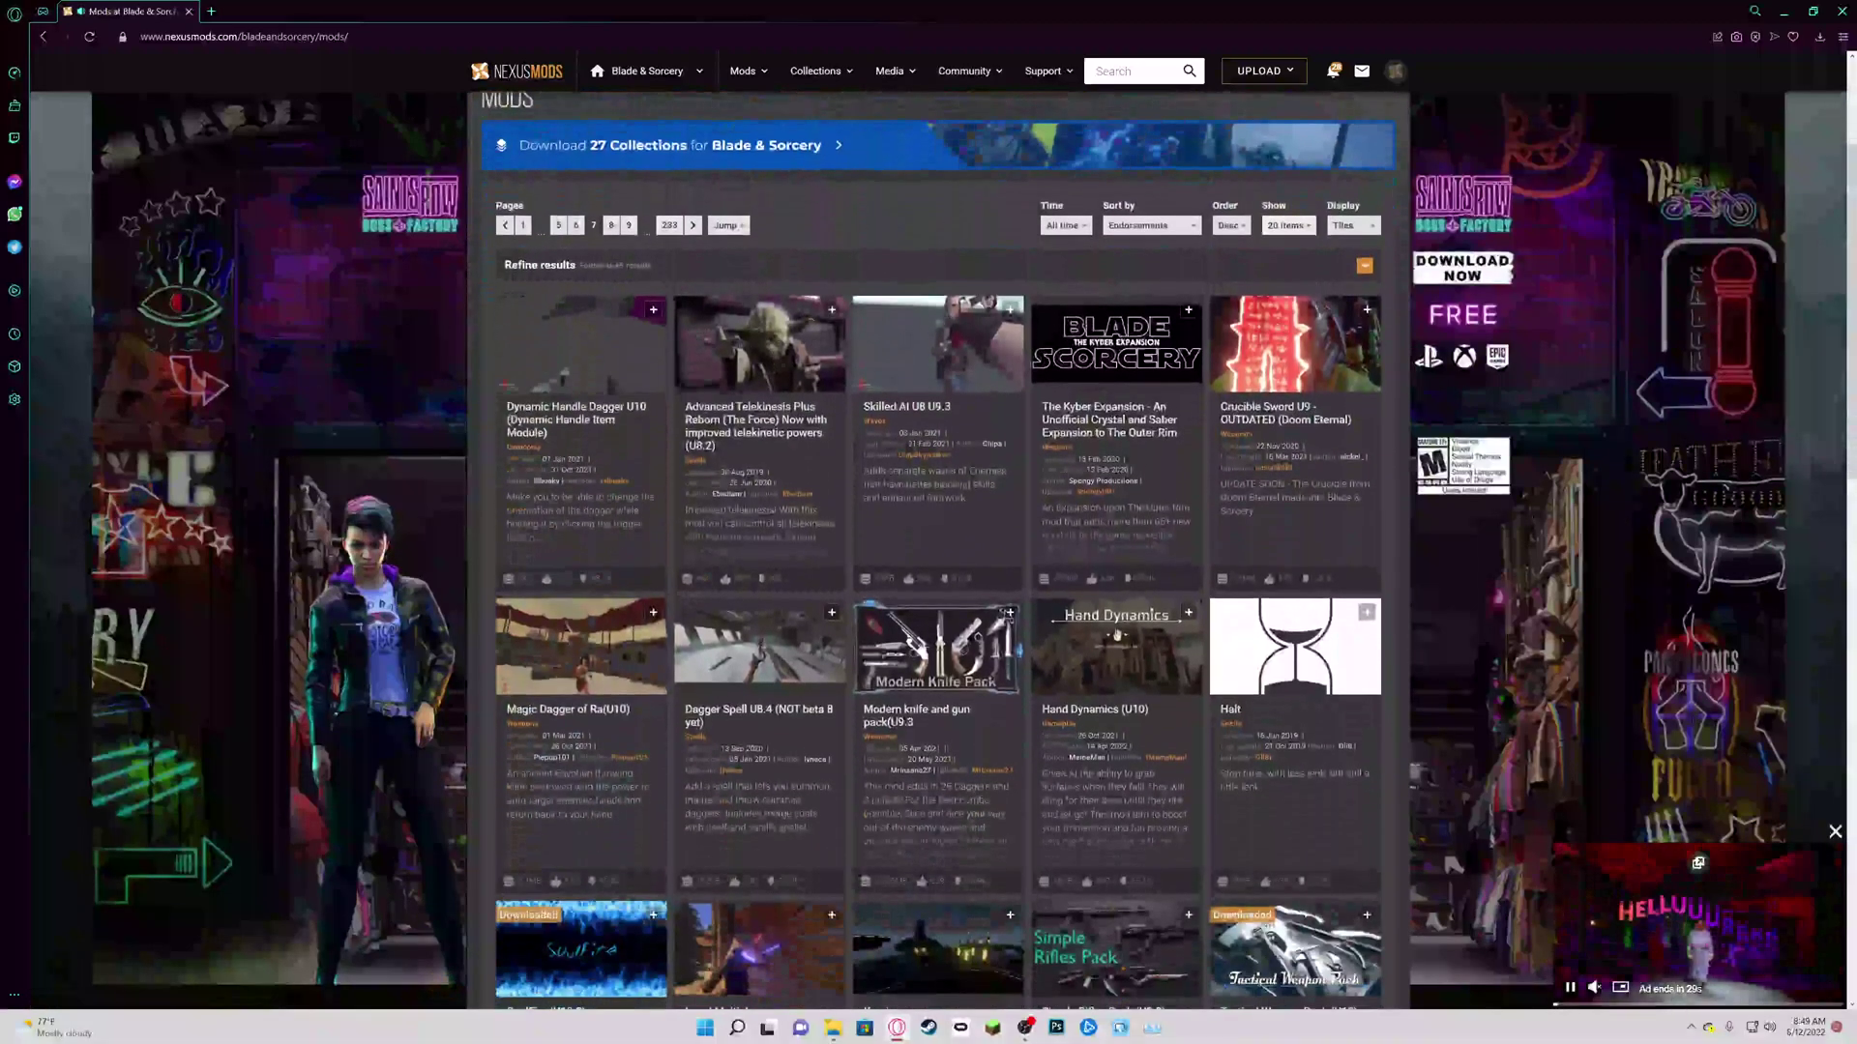
{"action": "scroll", "coordinate": [1159, 418], "scroll_direction": "down", "scroll_amount": 1}
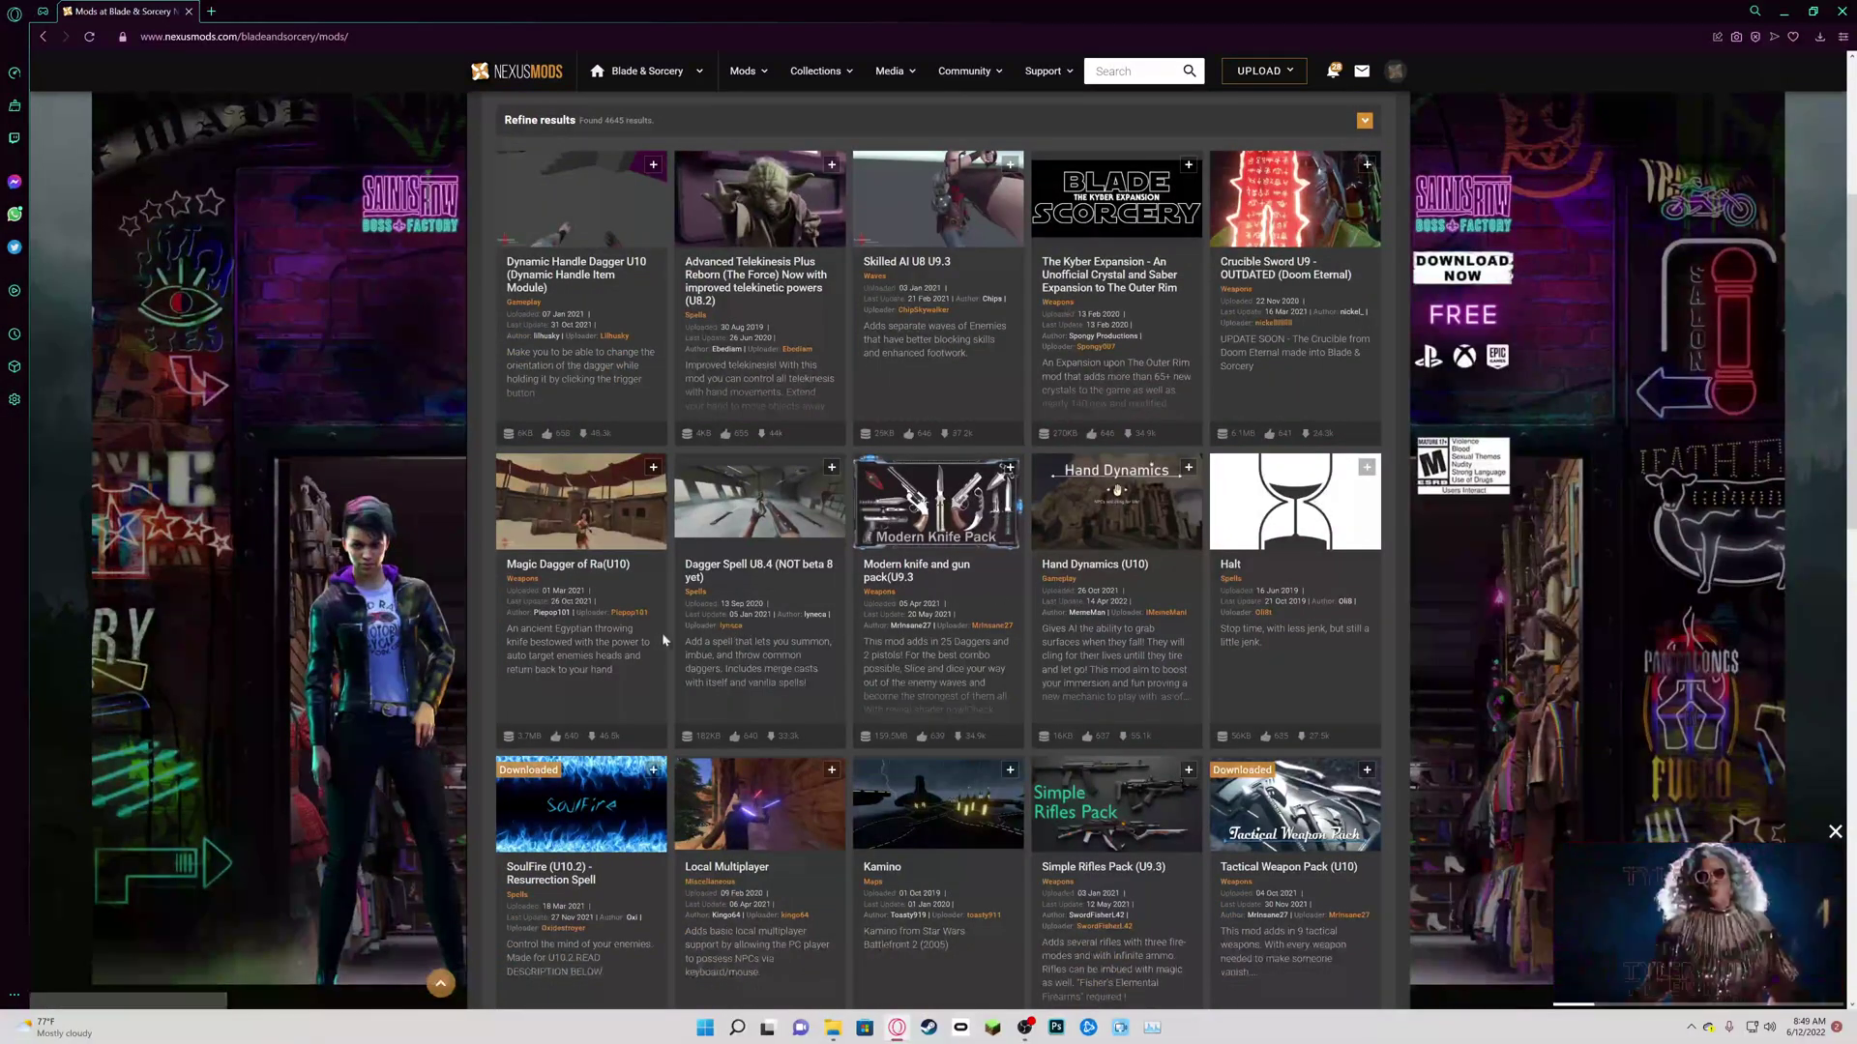
{"action": "scroll", "coordinate": [664, 630], "scroll_direction": "down", "scroll_amount": 1}
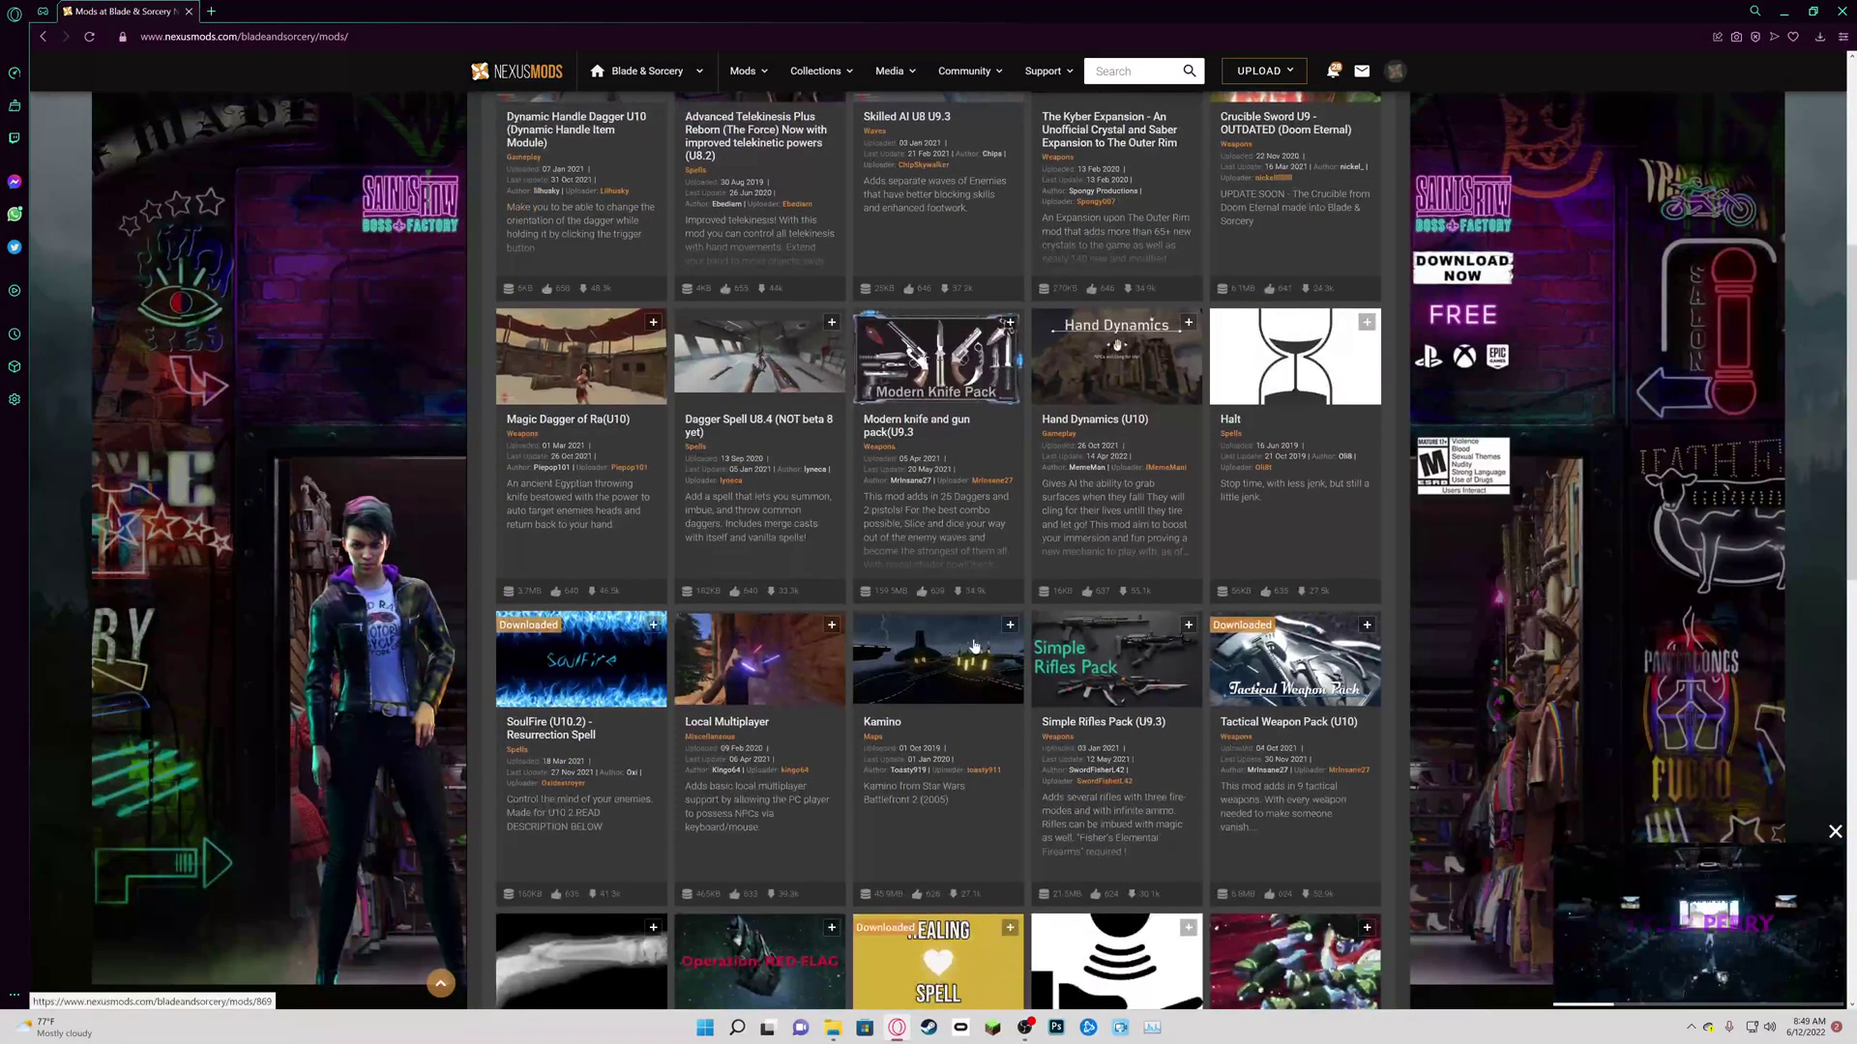
{"action": "scroll", "coordinate": [974, 646], "scroll_direction": "down", "scroll_amount": 2}
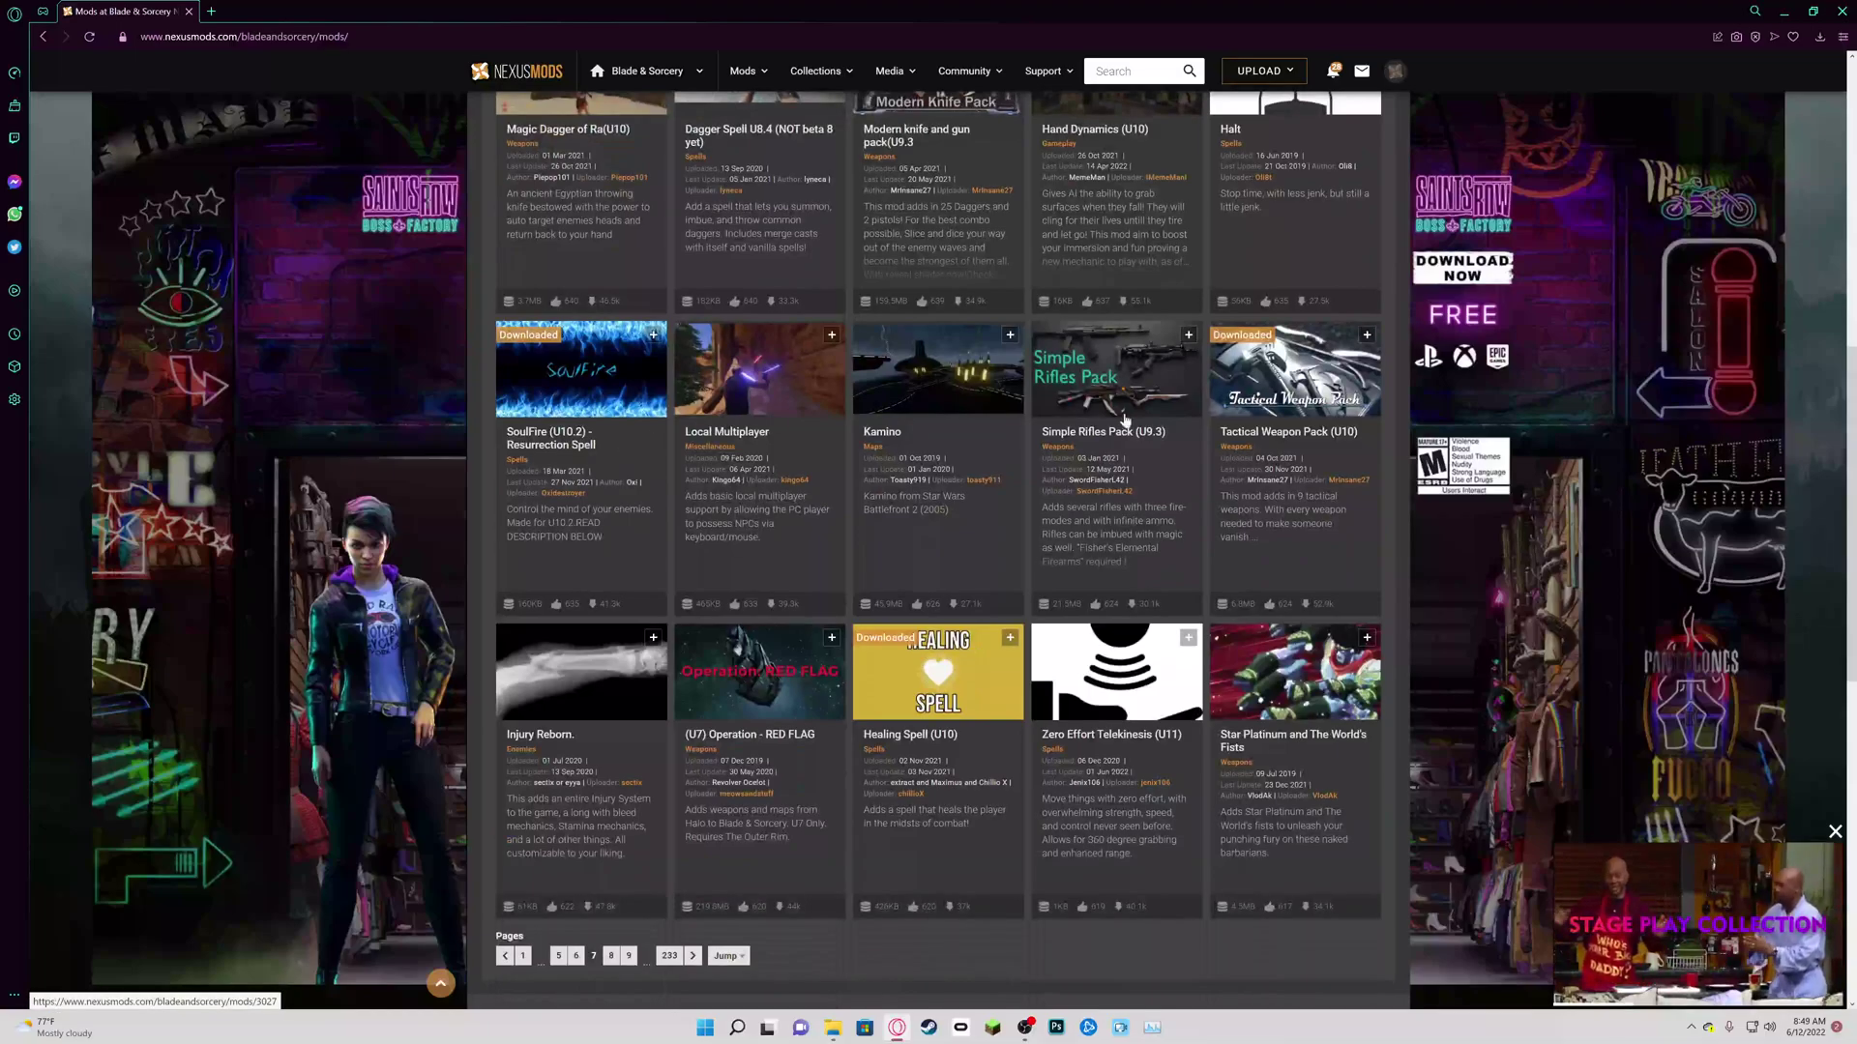
{"action": "scroll", "coordinate": [1314, 570], "scroll_direction": "down", "scroll_amount": 1}
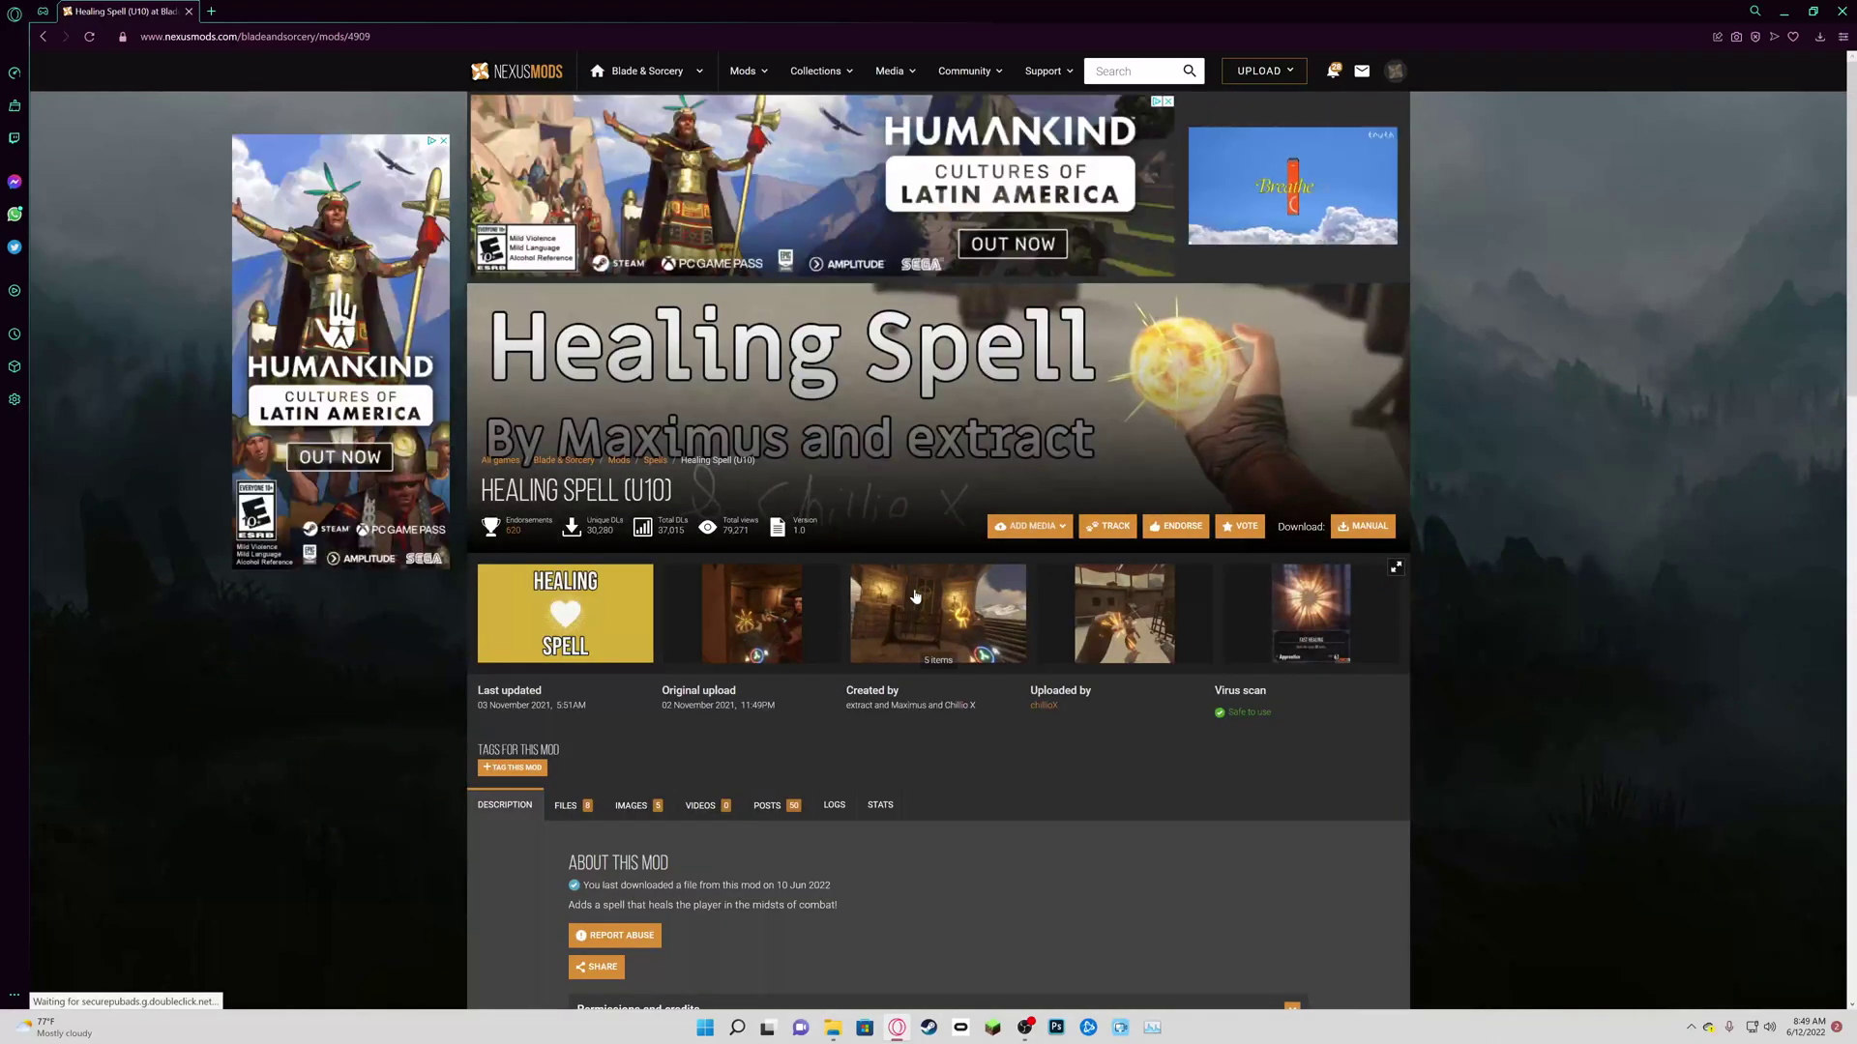
Step: View the Healing Spell (U10) FILES tab's Main Files, then go back to the mods list
{"action": "scroll", "coordinate": [916, 596], "scroll_direction": "down", "scroll_amount": 3}
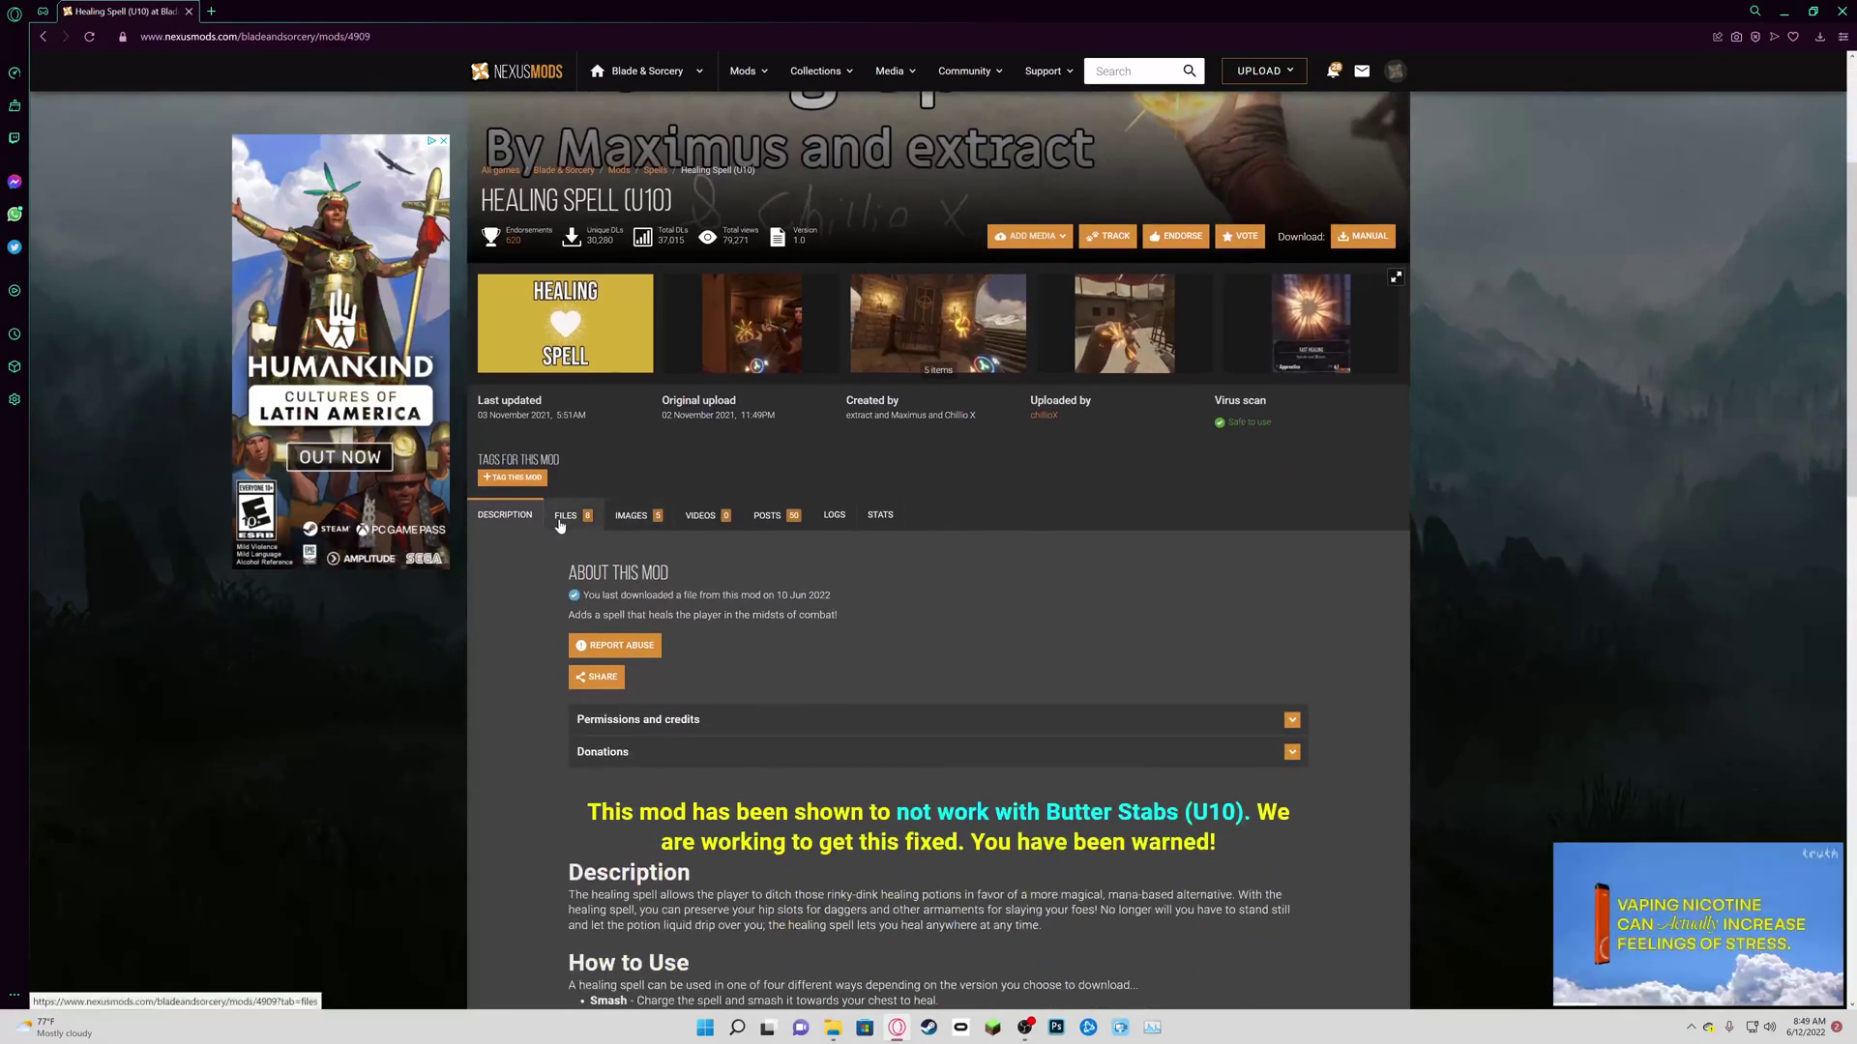
{"action": "left_click", "coordinate": [561, 520]}
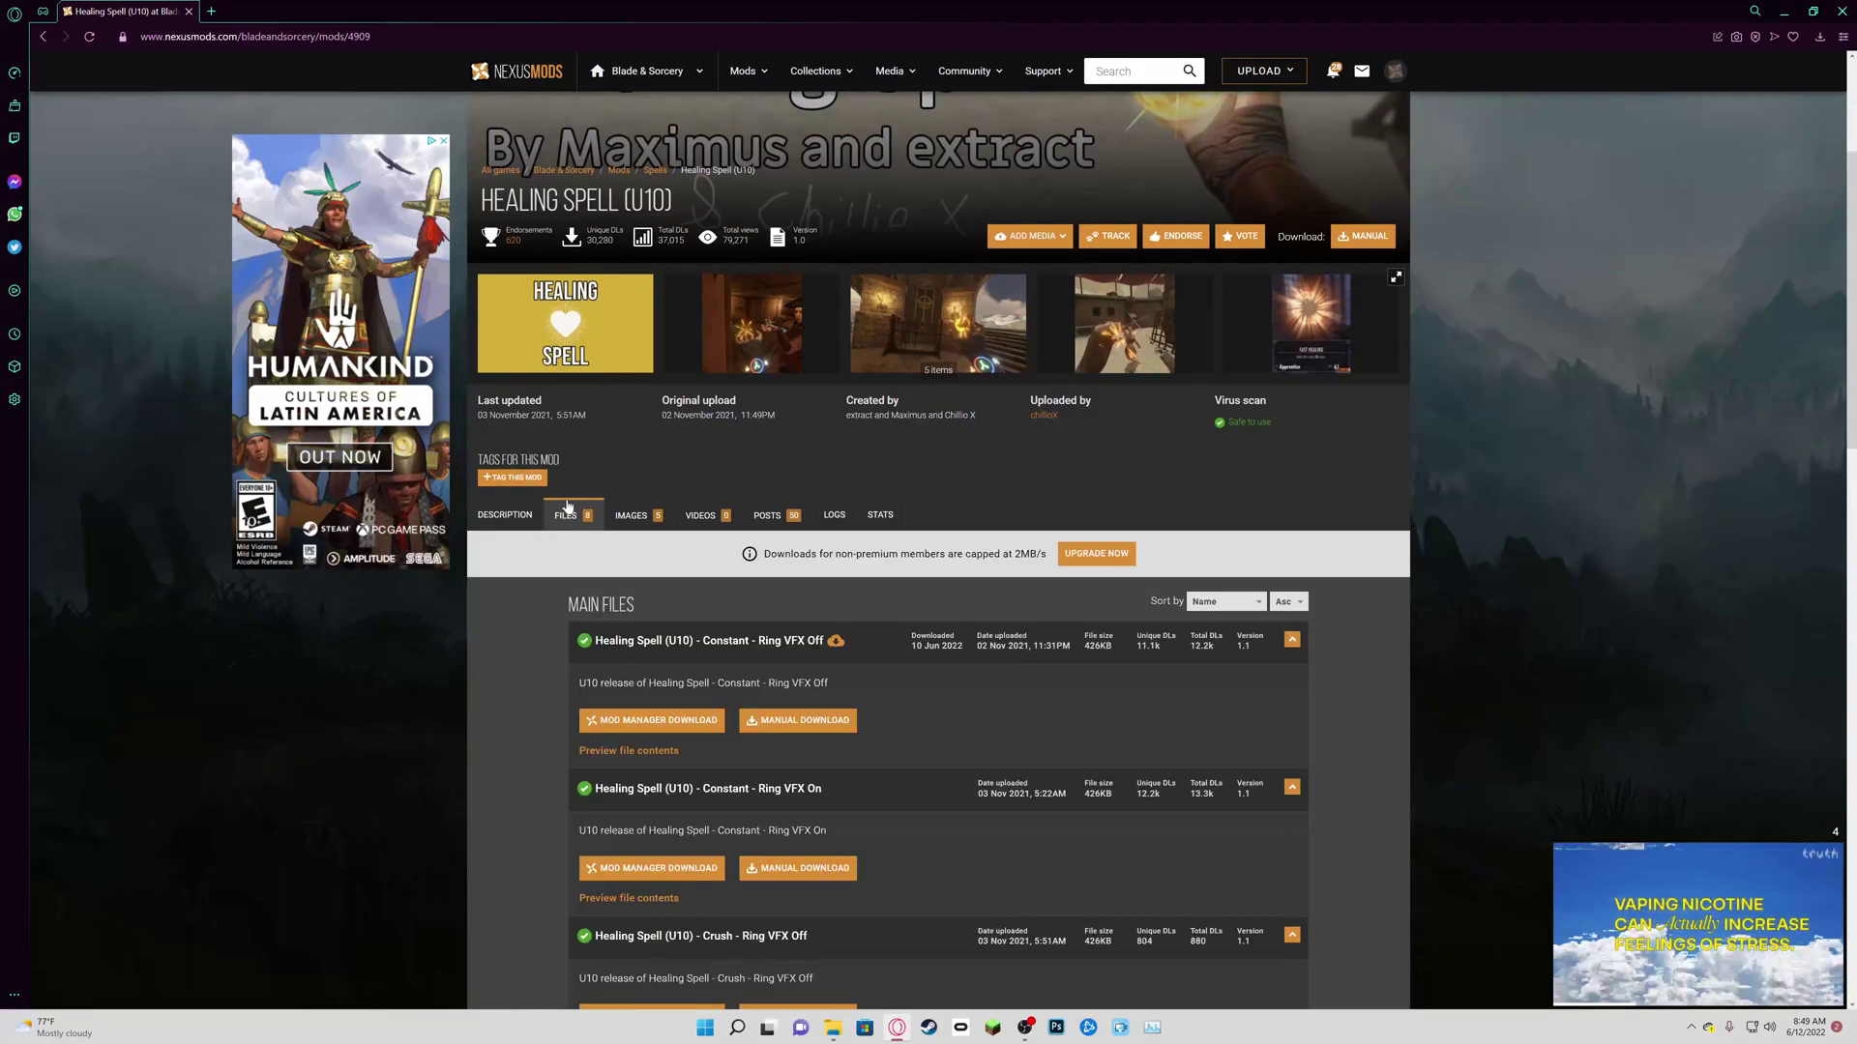
{"action": "scroll", "coordinate": [563, 513], "scroll_direction": "down", "scroll_amount": 1}
{"action": "scroll", "coordinate": [568, 501], "scroll_direction": "down", "scroll_amount": 2}
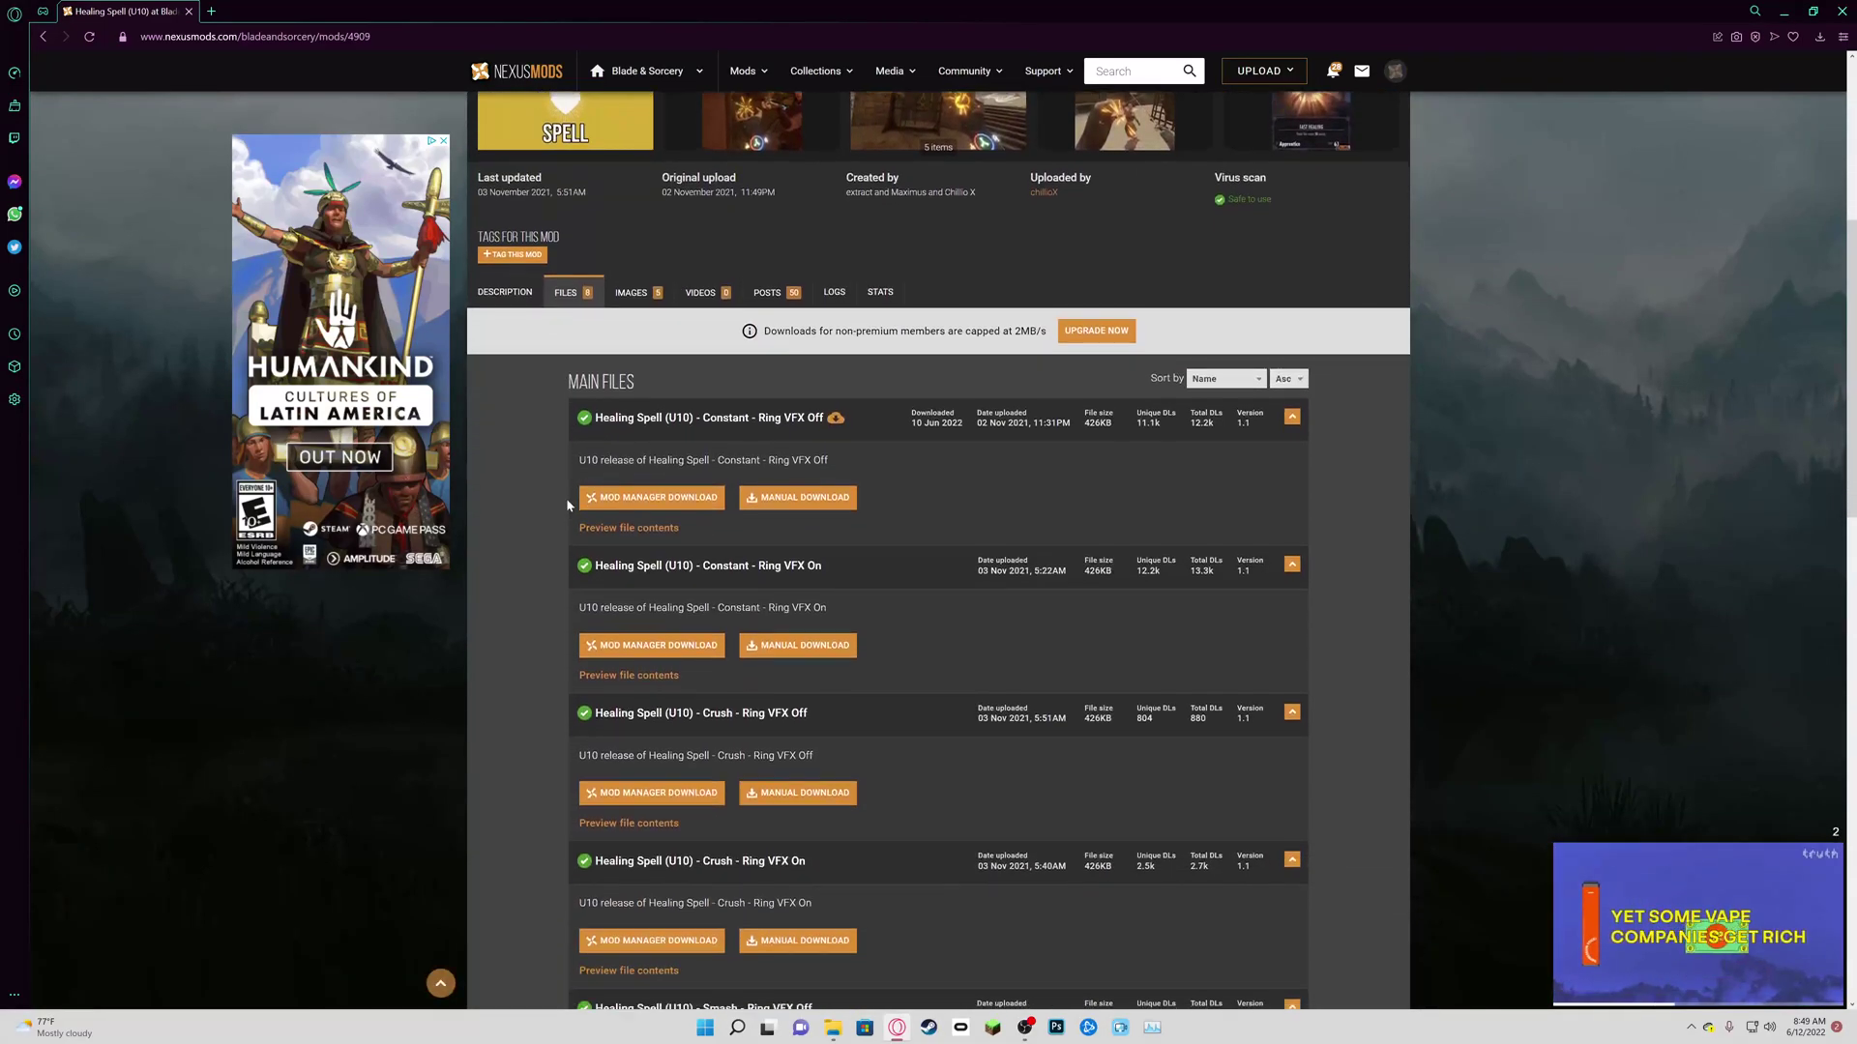
{"action": "scroll", "coordinate": [567, 502], "scroll_direction": "up", "scroll_amount": 6}
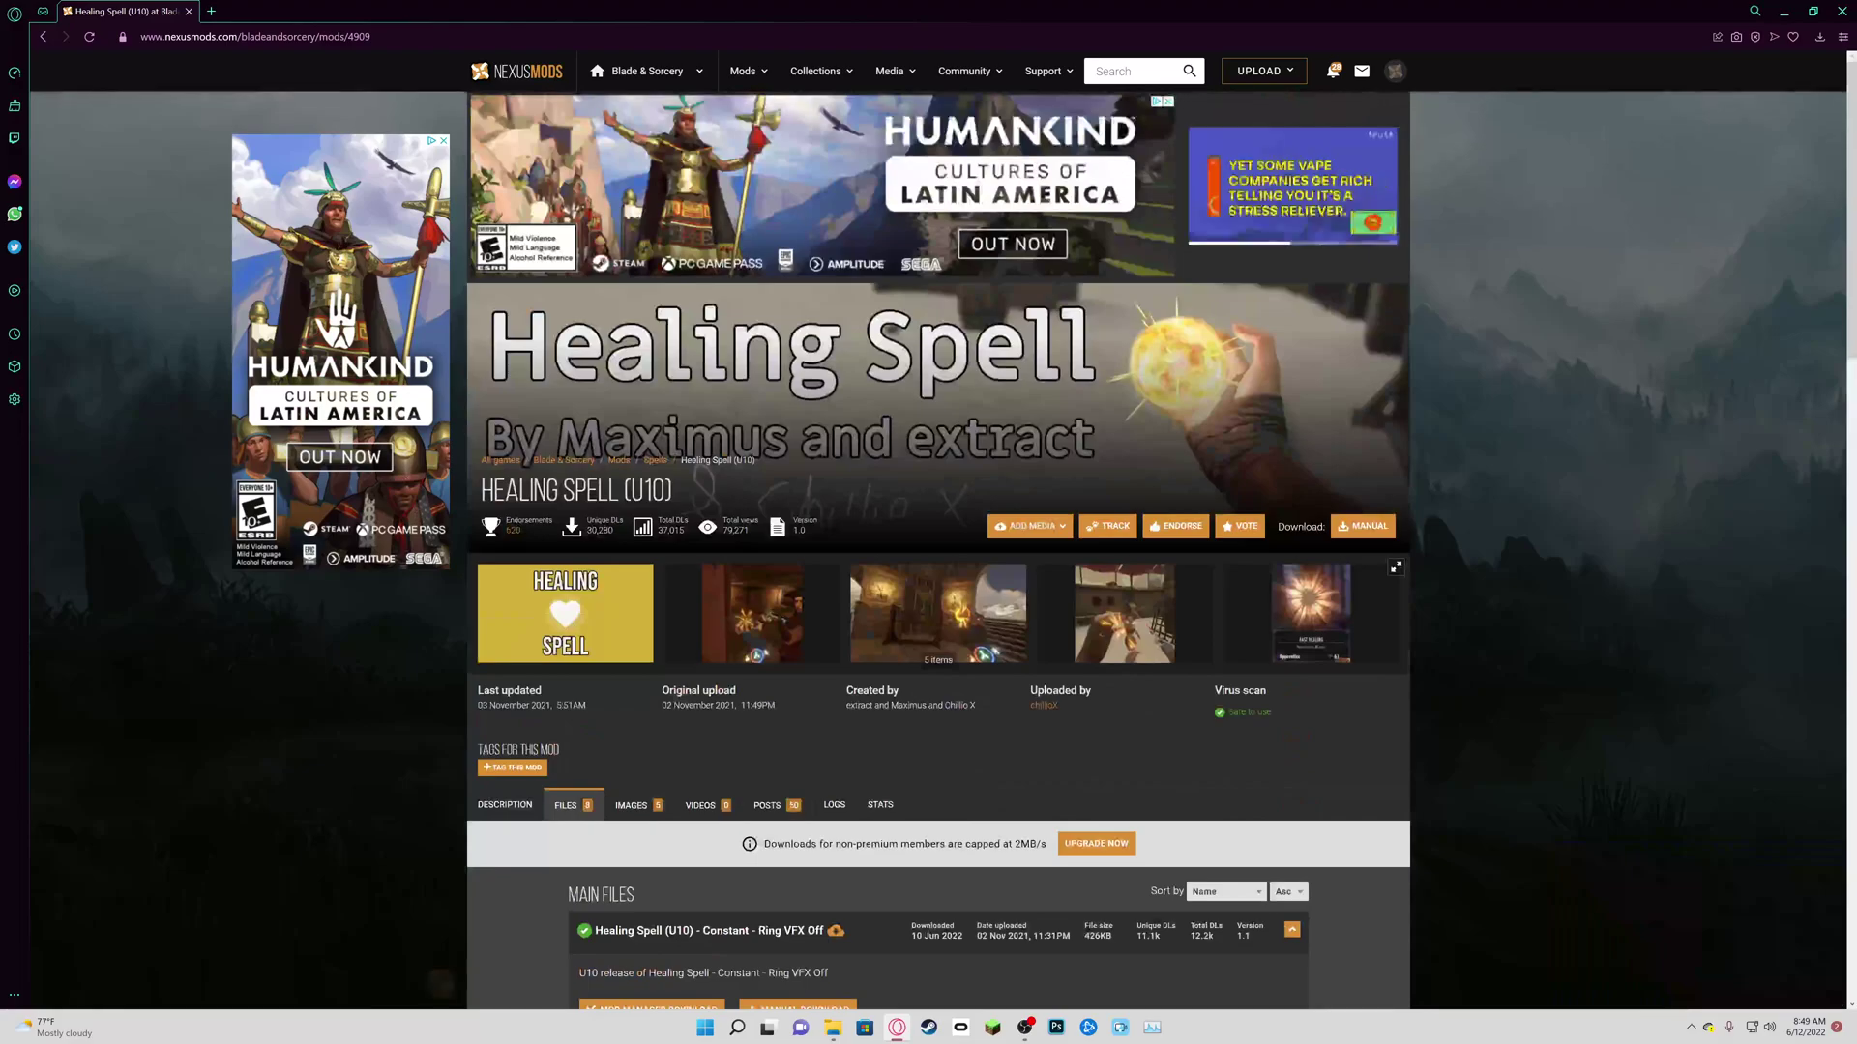
{"action": "left_click", "coordinate": [45, 37]}
{"action": "left_click", "coordinate": [46, 37]}
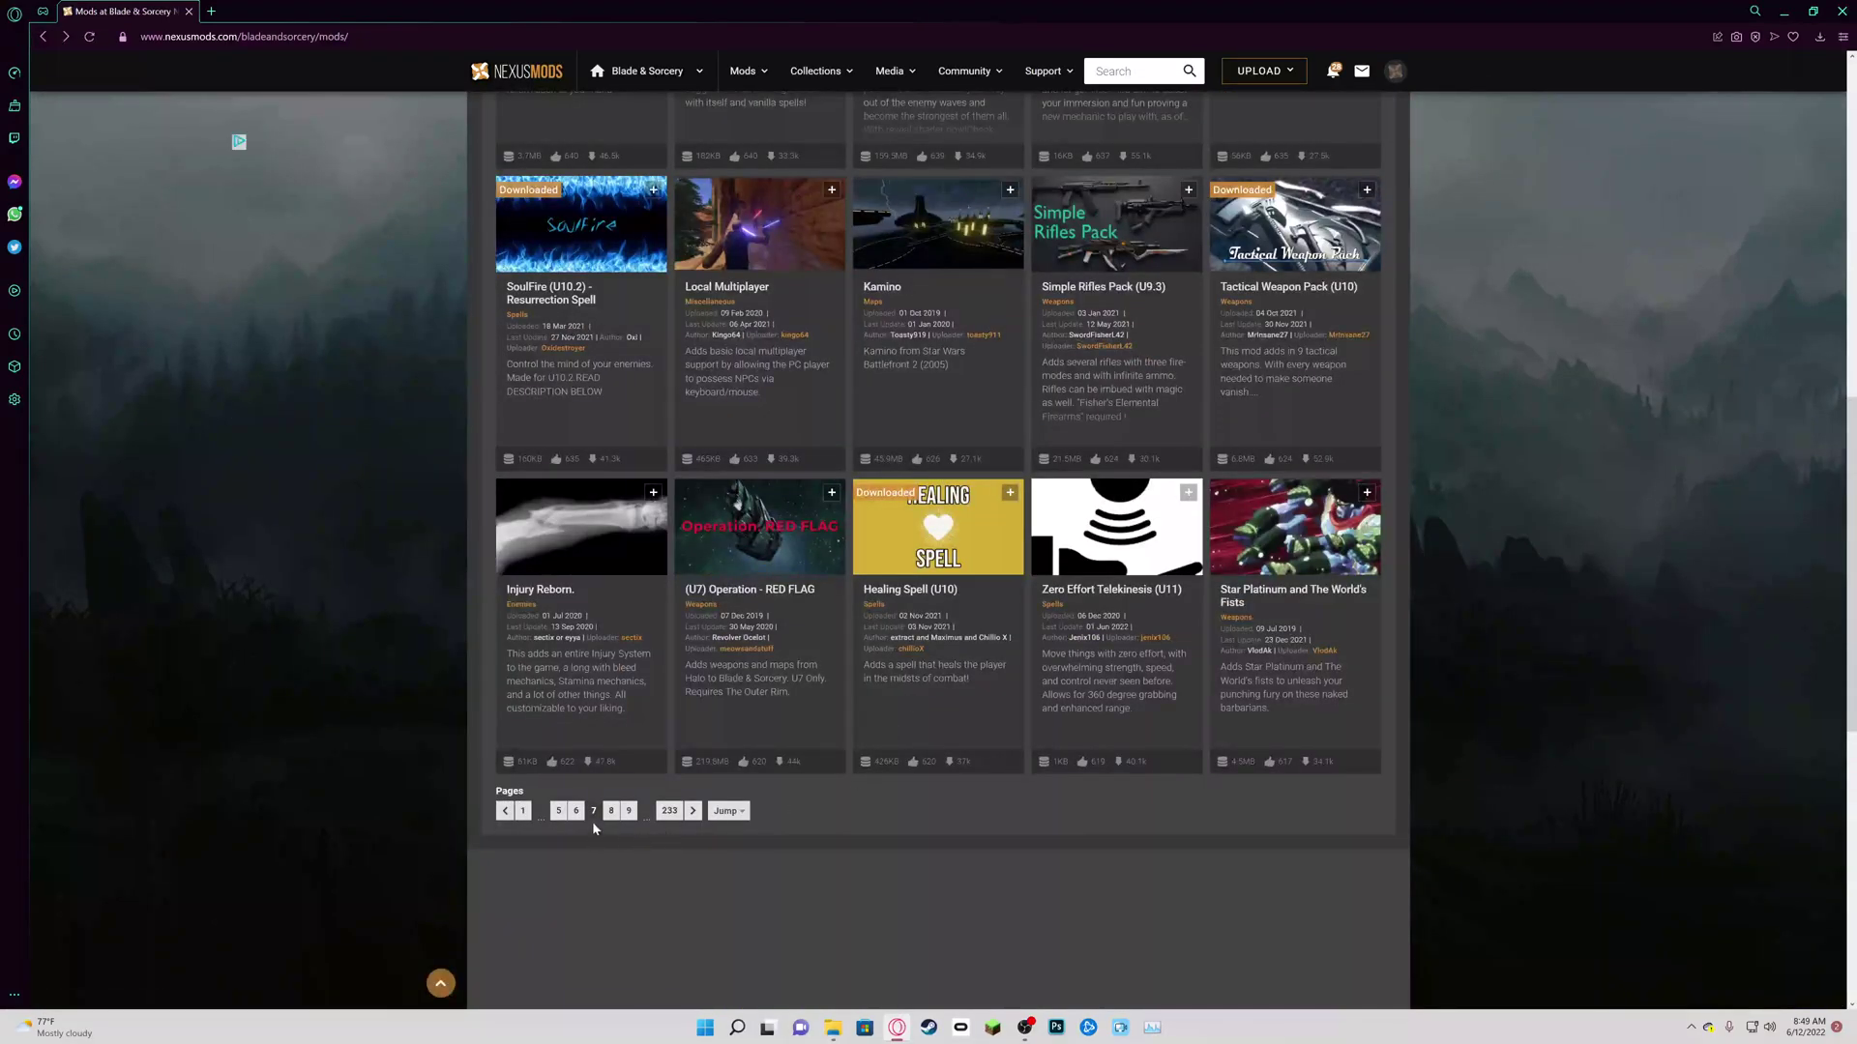
Step: Go to page 8 and scroll its tiles, starting with Ultimate Fantasy Pack (U10.2)
{"action": "left_click", "coordinate": [610, 810]}
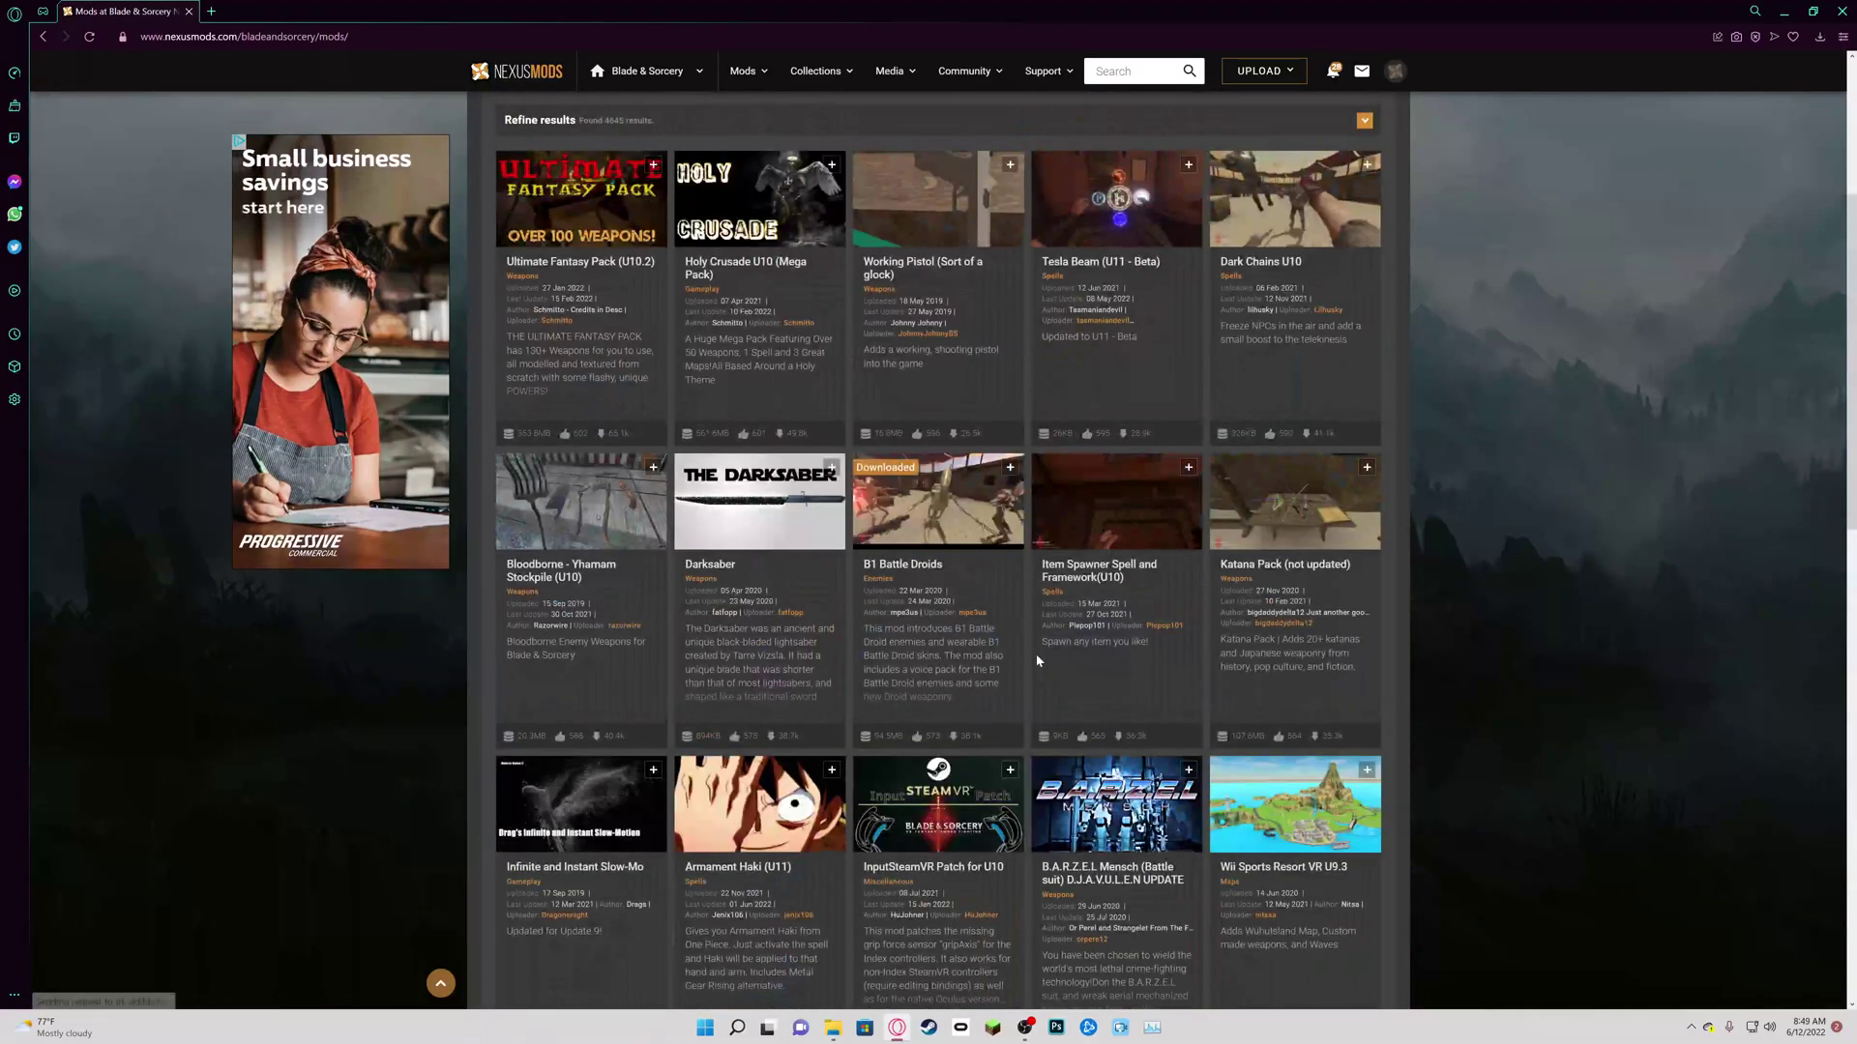
{"action": "scroll", "coordinate": [1036, 642], "scroll_direction": "up", "scroll_amount": 2}
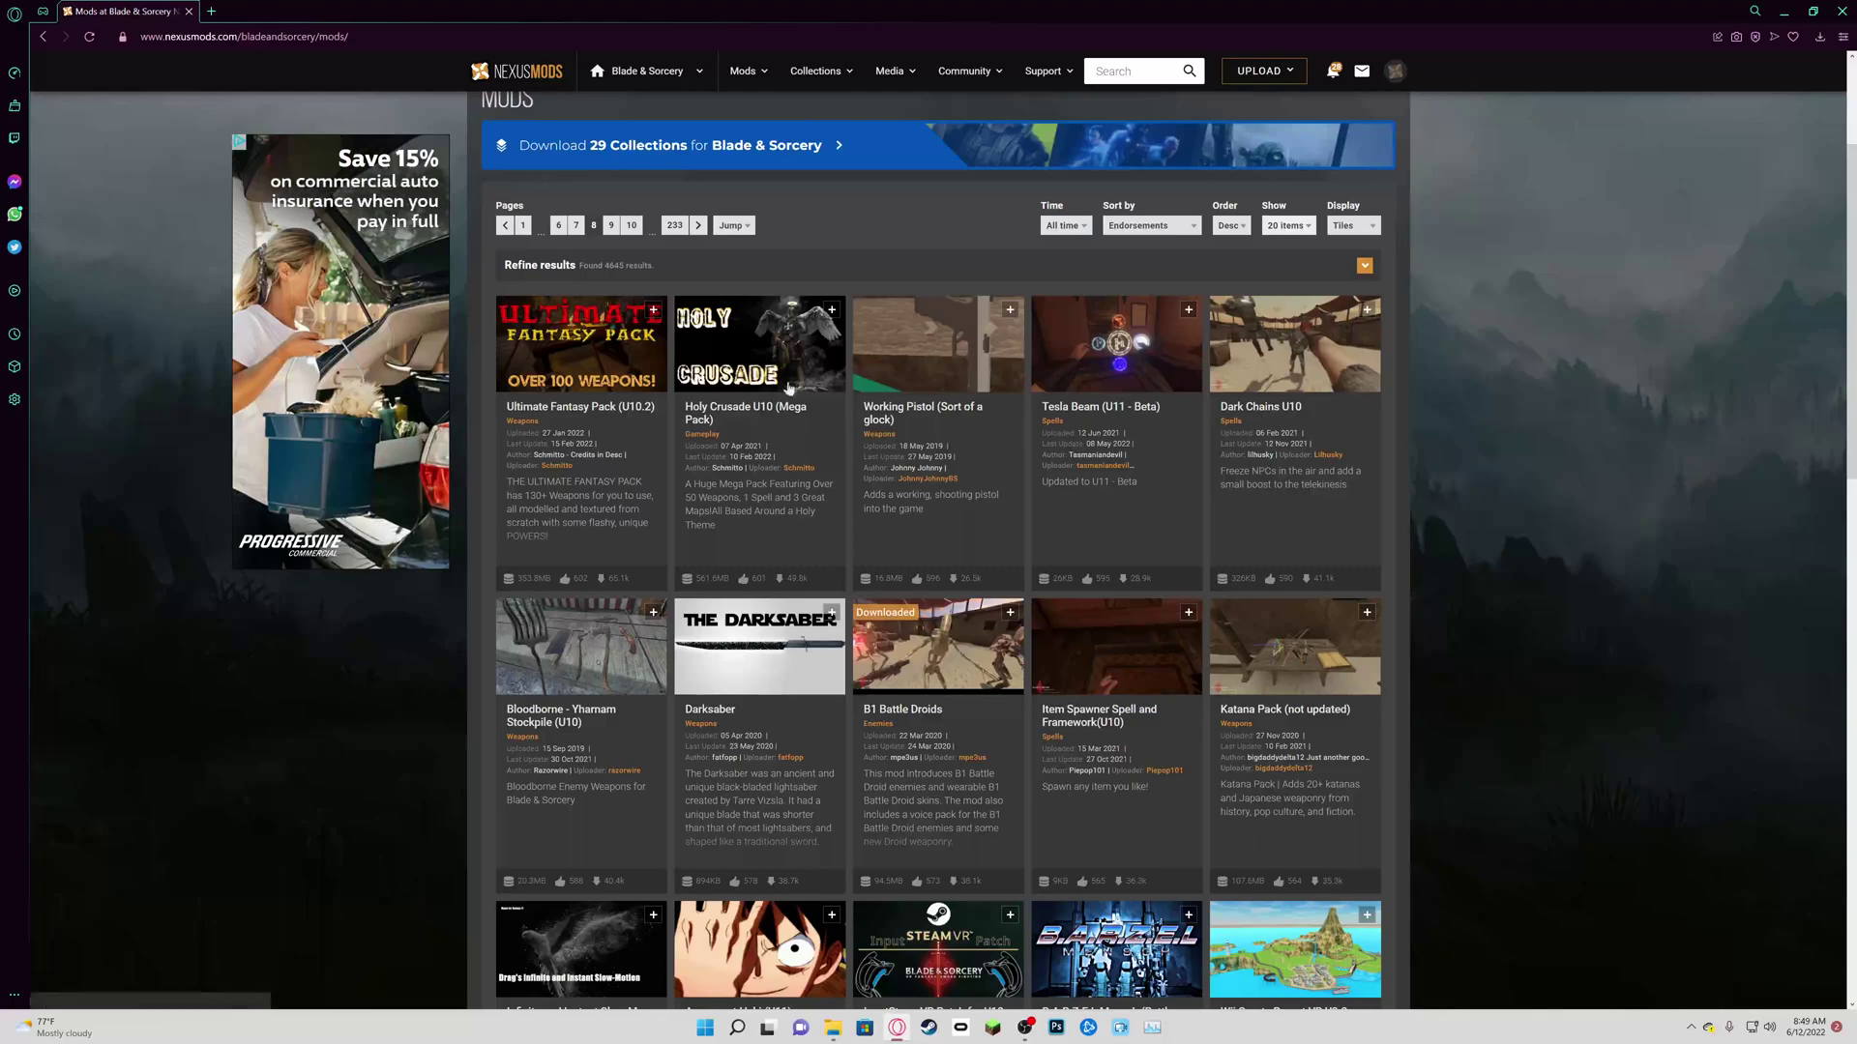
{"action": "scroll", "coordinate": [628, 444], "scroll_direction": "down", "scroll_amount": 5}
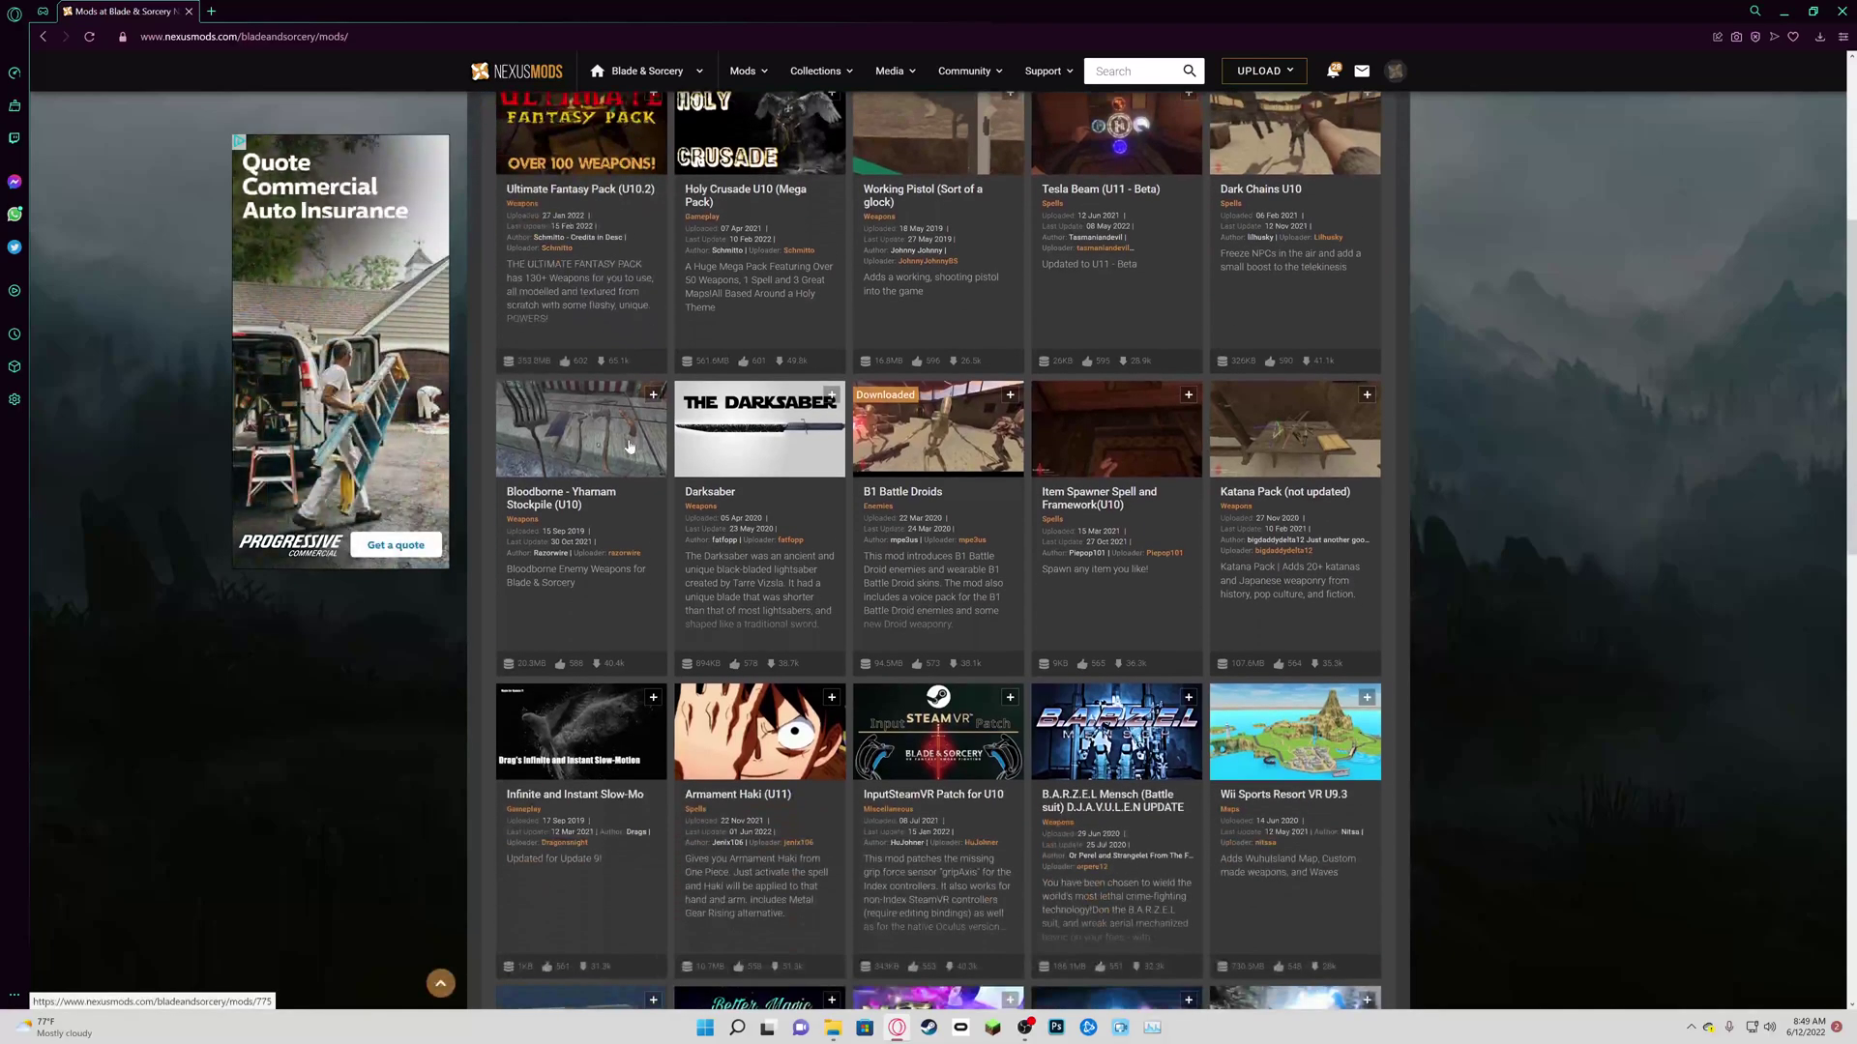
{"action": "scroll", "coordinate": [629, 446], "scroll_direction": "down", "scroll_amount": 2}
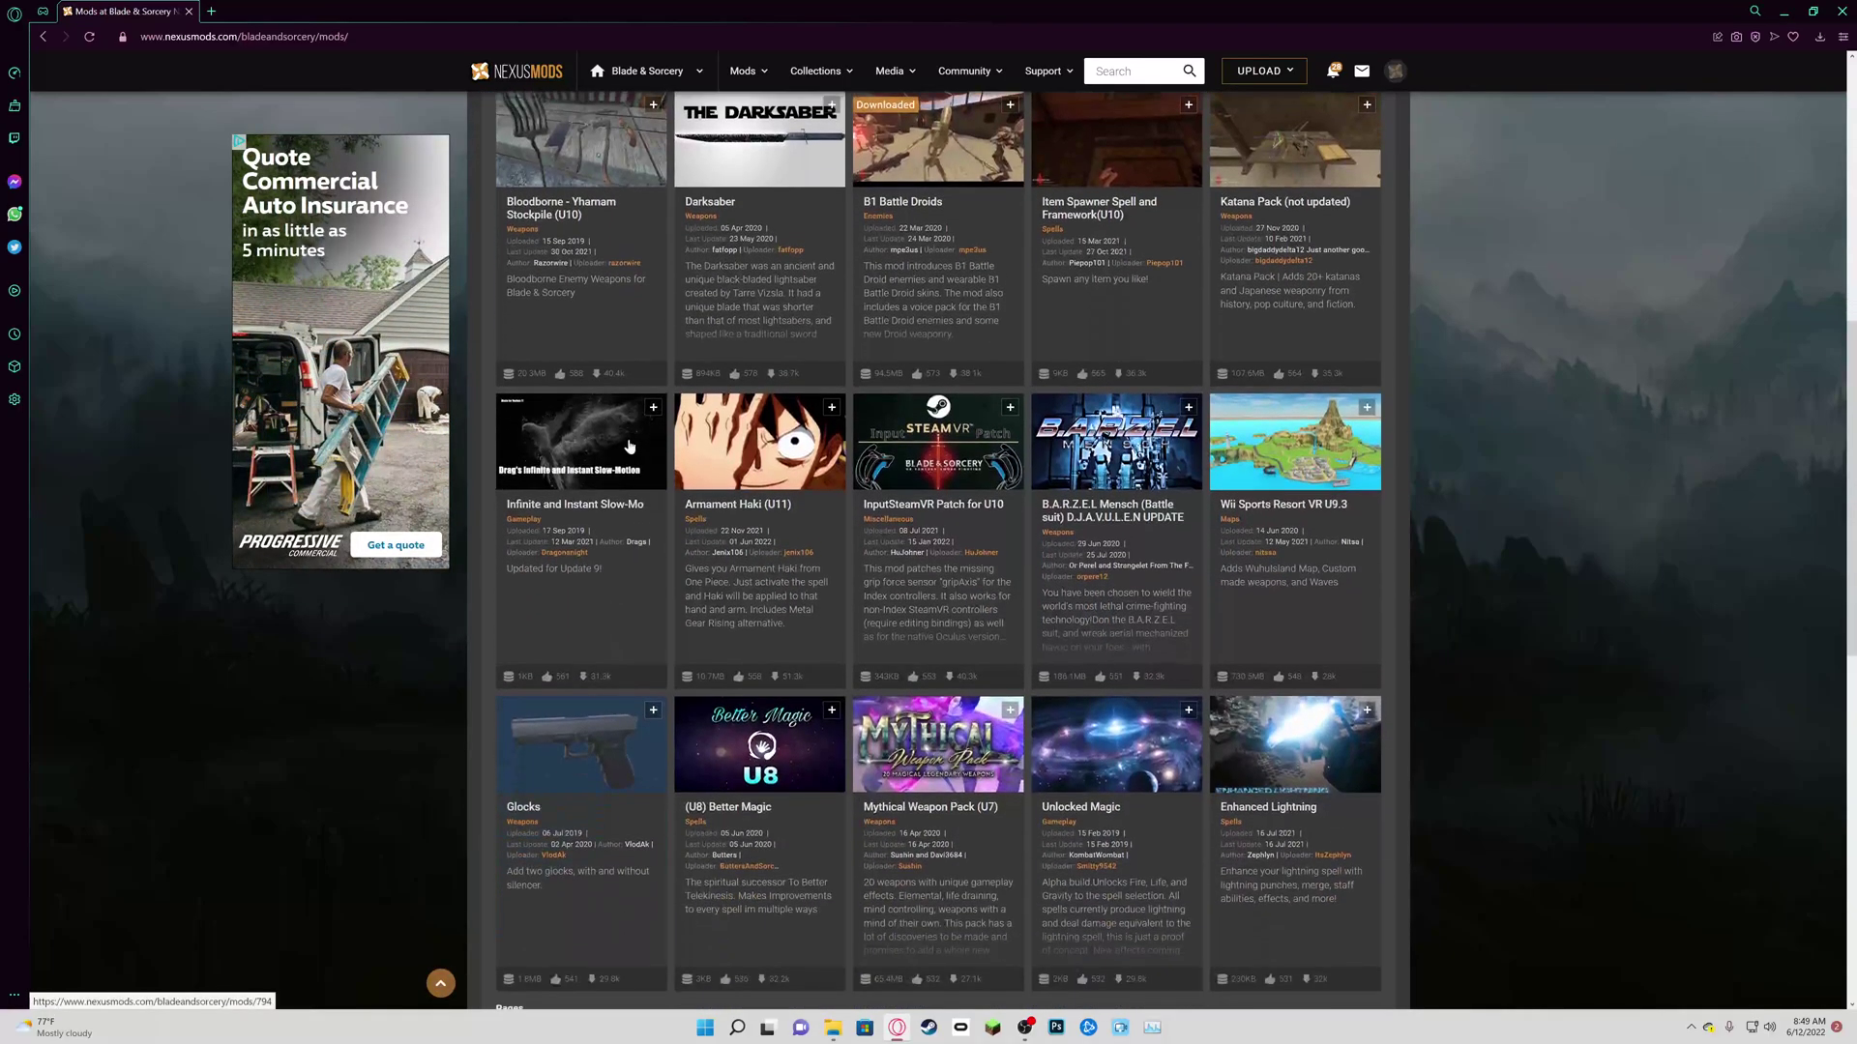